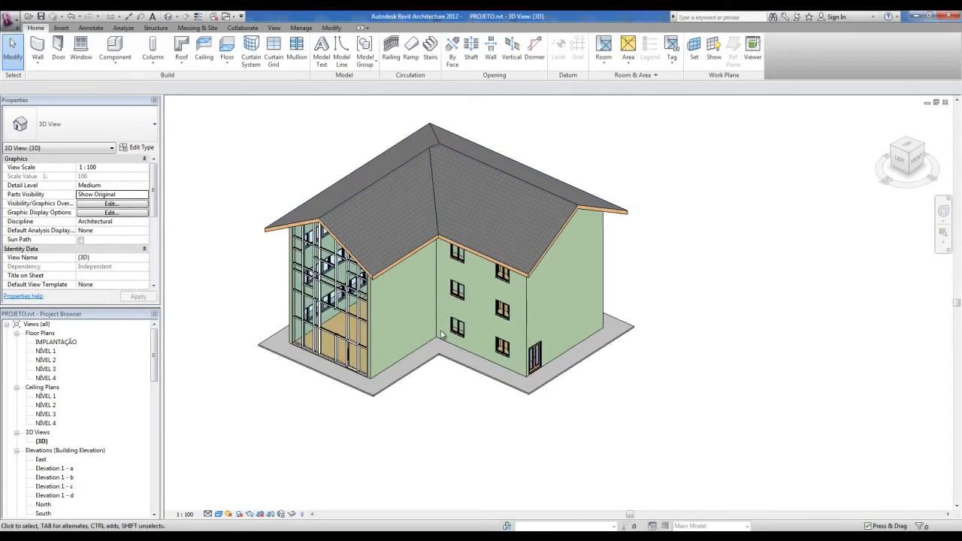
Open the IMPLANTAÇÃO floor plan to work in the free area in front of the building
left_click(506, 279)
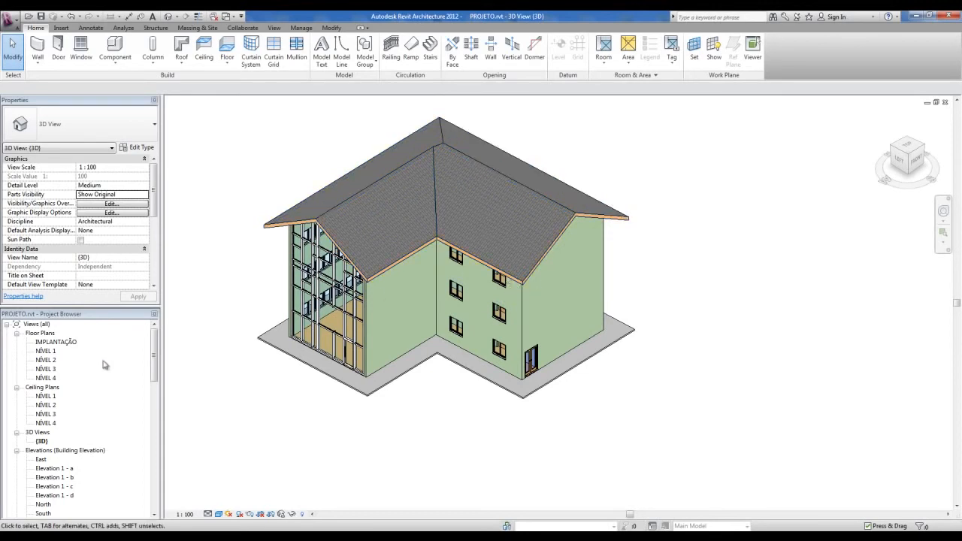
double_click(47, 342)
key("ctrl")
scroll(378, 305, "down", 3)
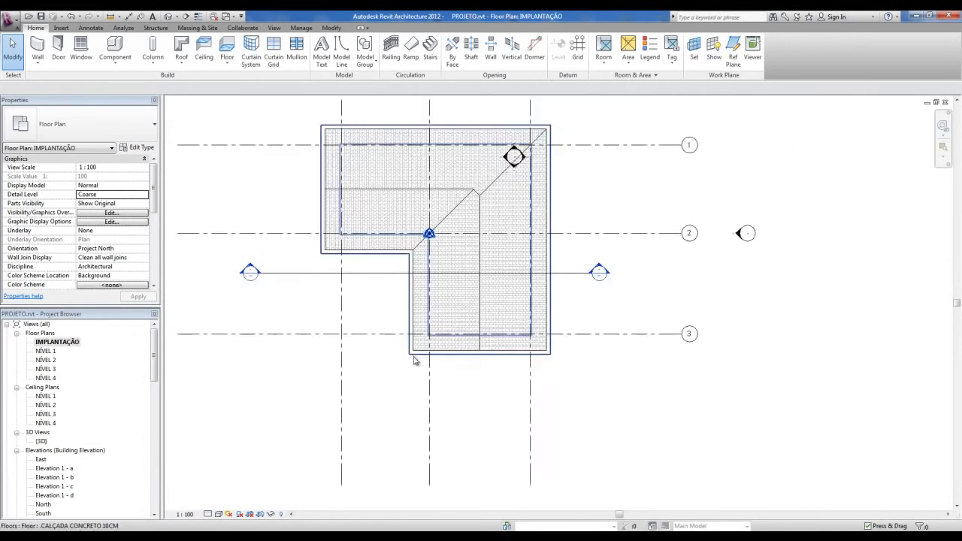
middle_click_drag(459, 388, 473, 326)
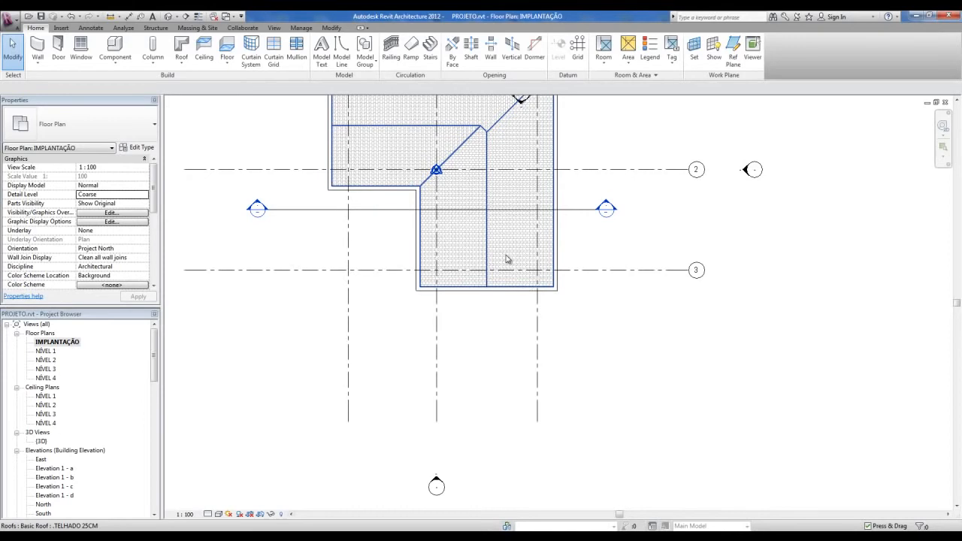
middle_click_drag(407, 399, 401, 383)
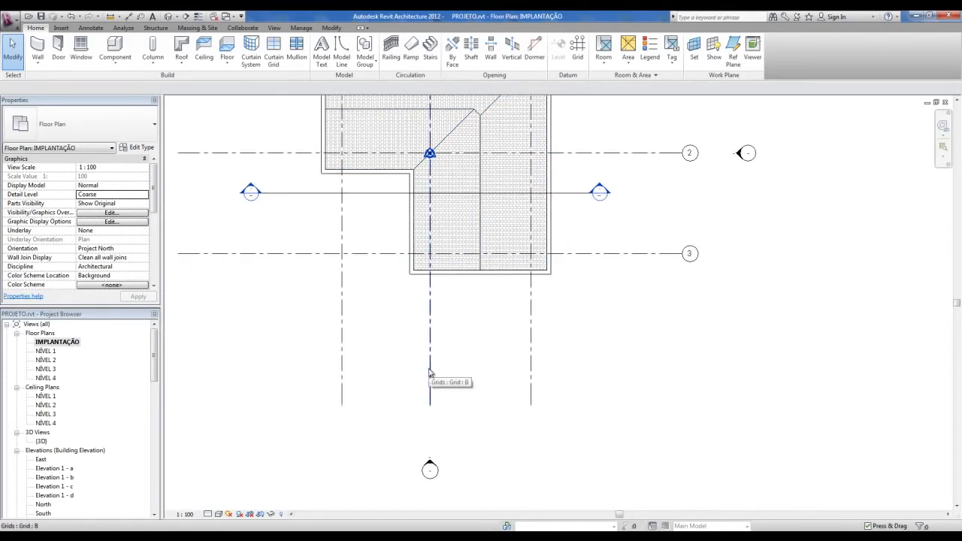
middle_click_drag(445, 360, 425, 348)
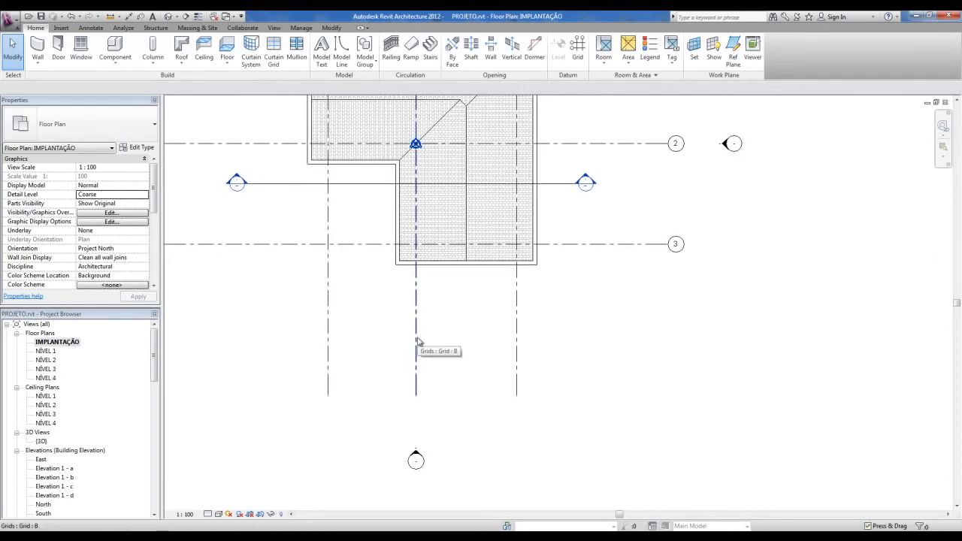
Start a roof by footprint and sketch a rectangular boundary about 1260 by 640 below the building in the plan
left_click(182, 47)
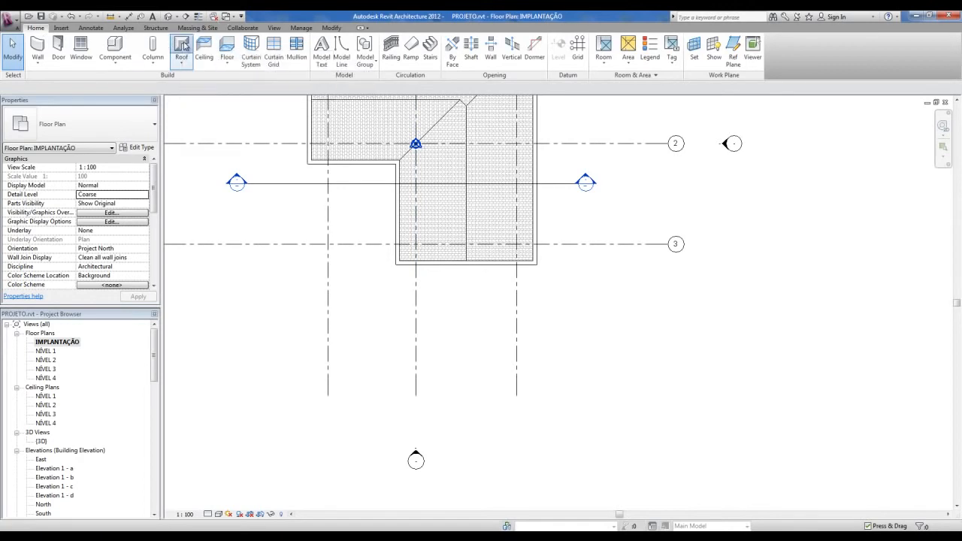
left_click(486, 280)
left_click(434, 294)
left_click(471, 299)
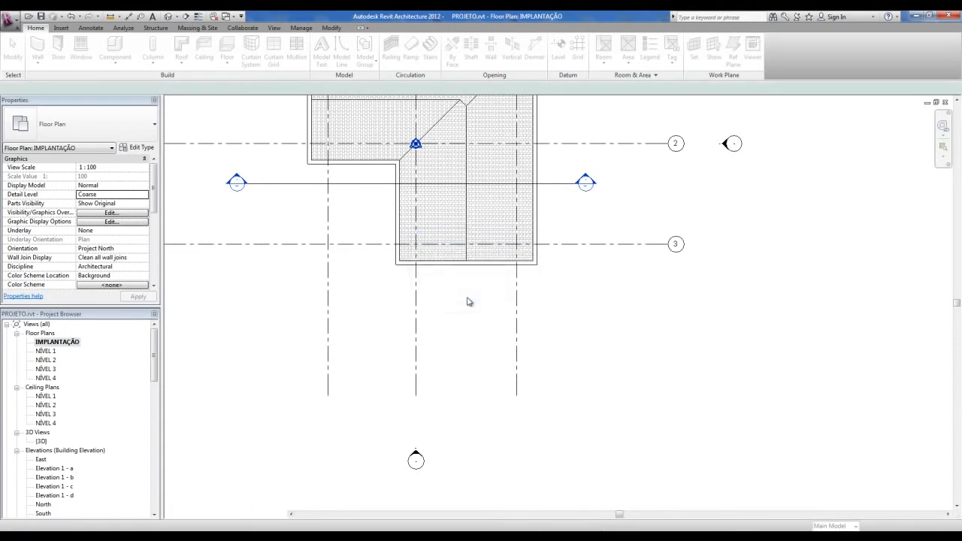
left_click(471, 42)
left_click(388, 331)
left_click(546, 412)
key("Escape")
scroll(528, 379, "up", 1)
middle_click_drag(524, 378, 558, 338)
scroll(544, 334, "up", 1)
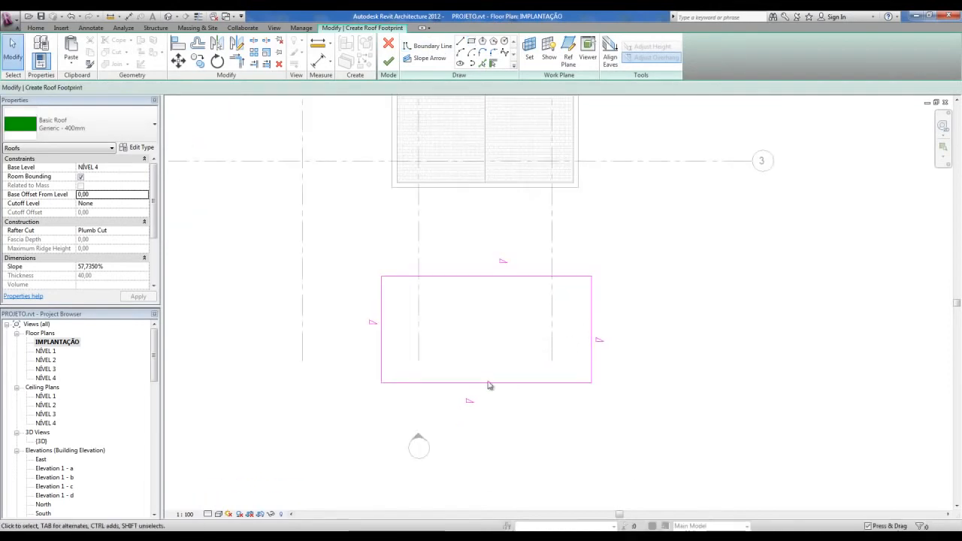
Set the horizontal width of the roof footprint rectangle to 1200
left_click(383, 358)
left_click(485, 393)
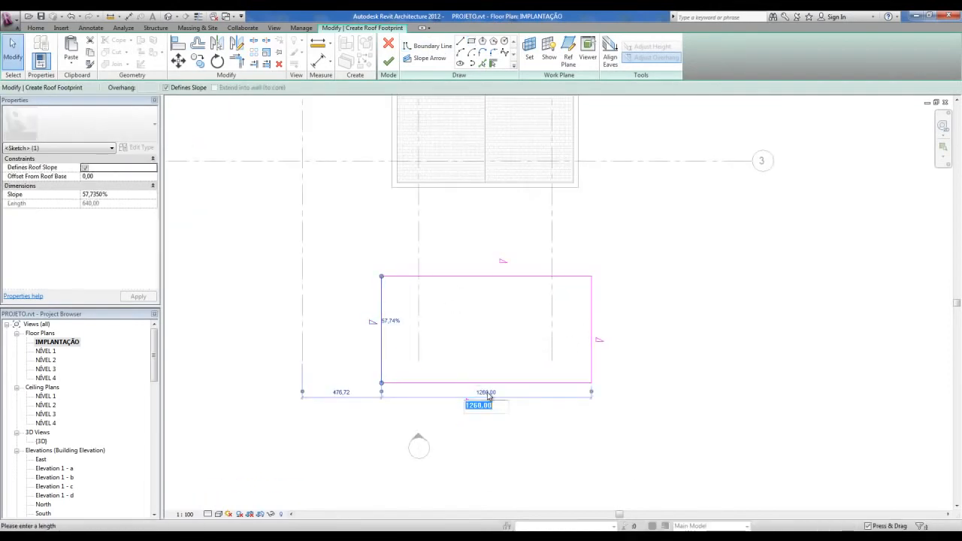
type("12")
key("Return")
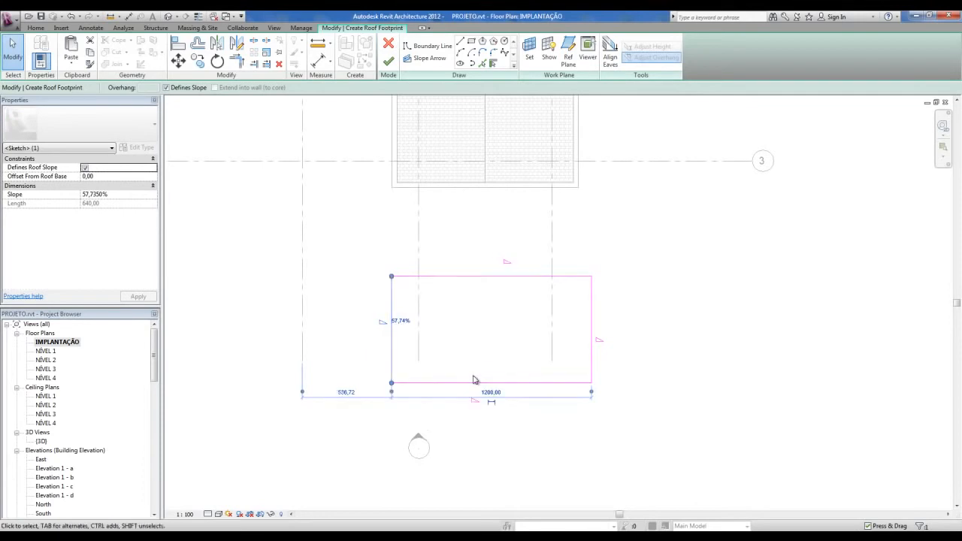
left_click(661, 371)
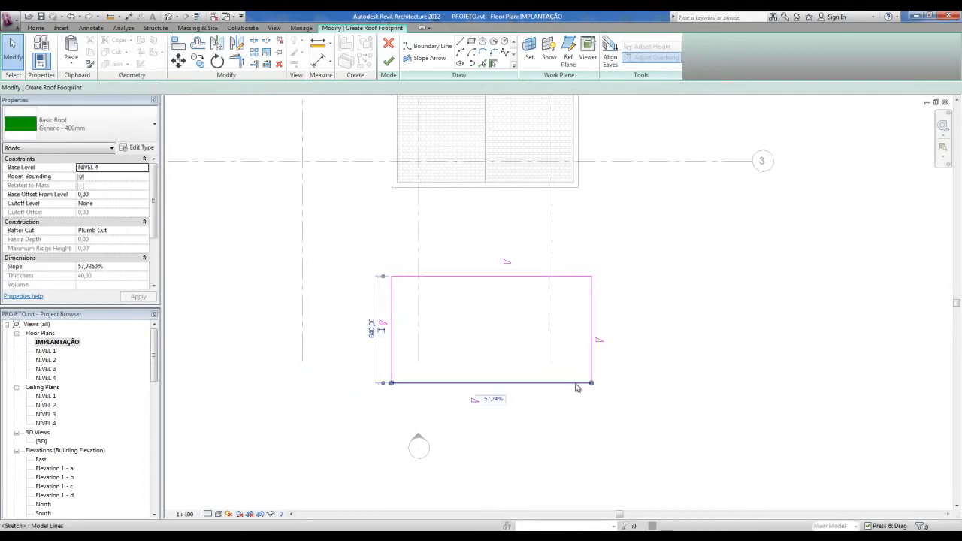
Set the other dimension of the roof footprint rectangle to 800 and finish the roof sketch
left_click(578, 383)
left_click(369, 333)
type("800")
key("Return")
left_click(786, 383)
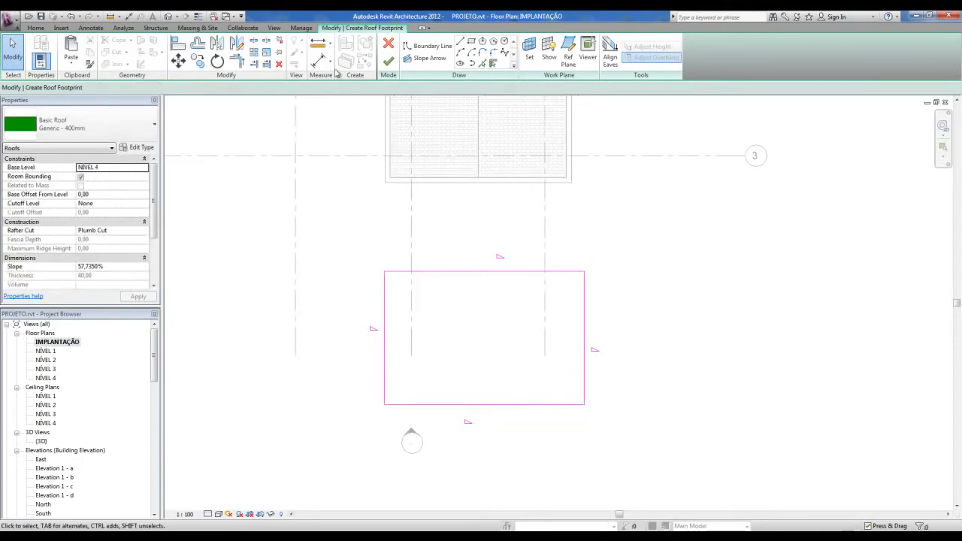
left_click(387, 63)
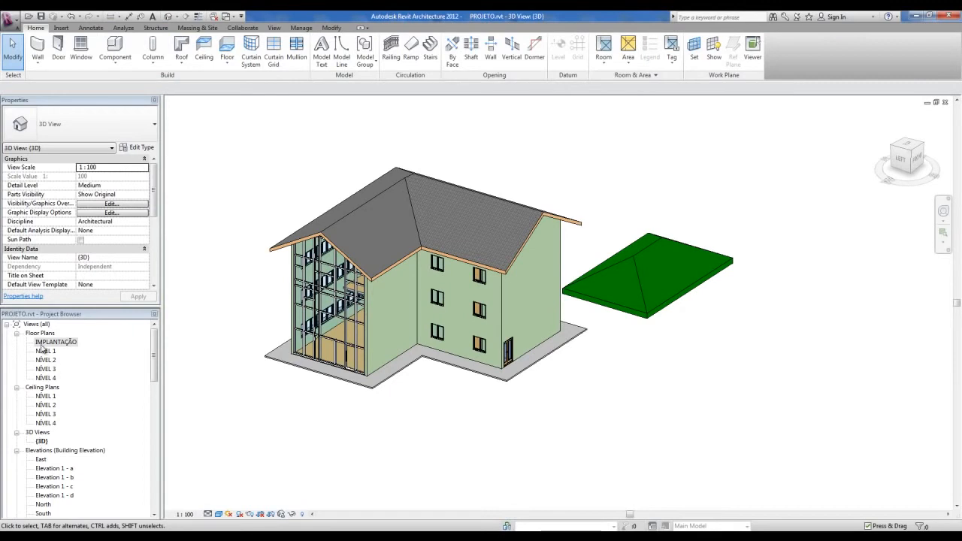
In the IMPLANTAÇÃO plan, place a vertical section line through the new hip roof and shorten its view depth to within the roof
double_click(45, 342)
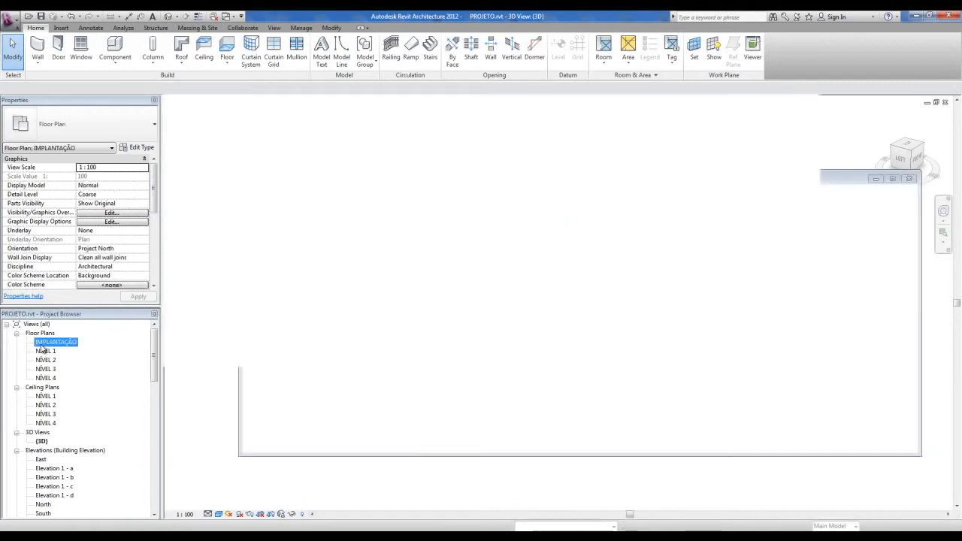
left_click(187, 16)
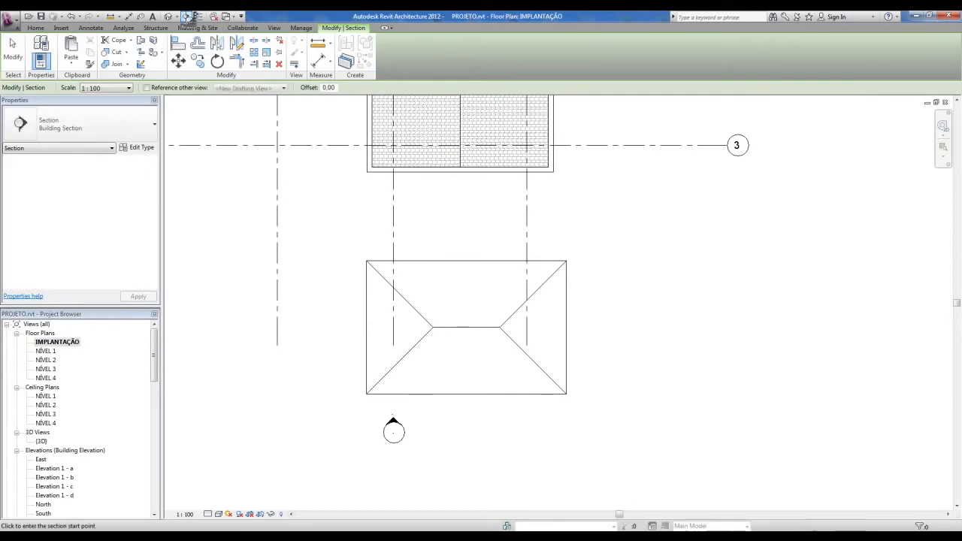
left_click(447, 225)
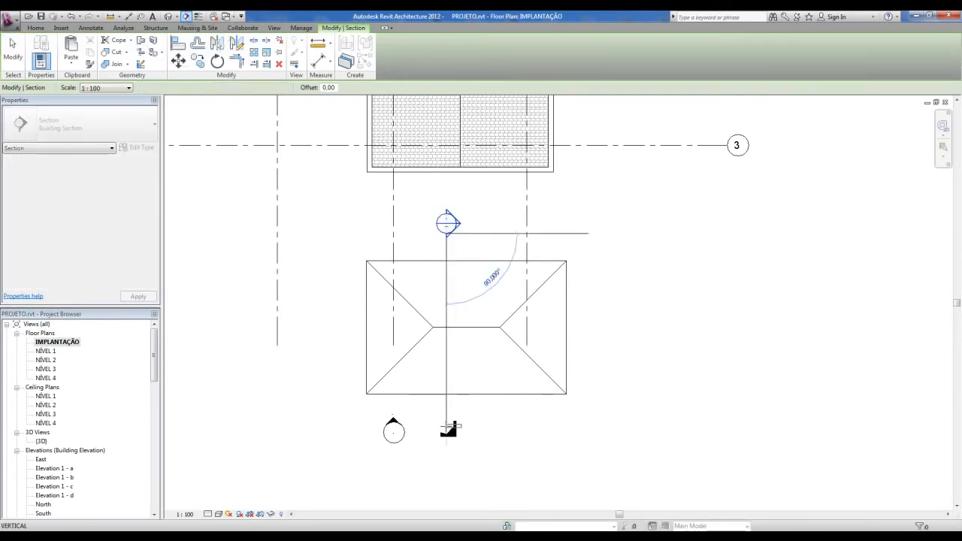
left_click(448, 428)
left_click_drag(587, 331, 489, 330)
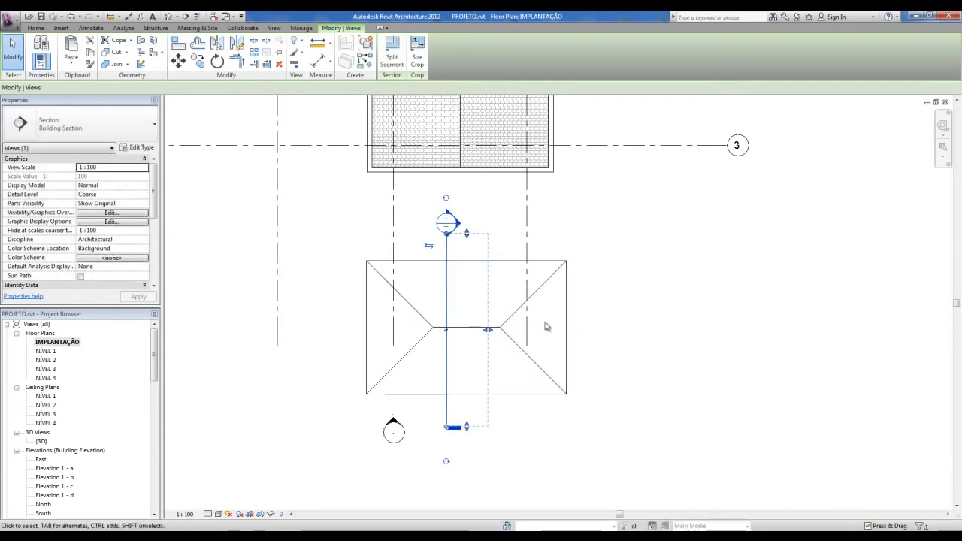
left_click(489, 331)
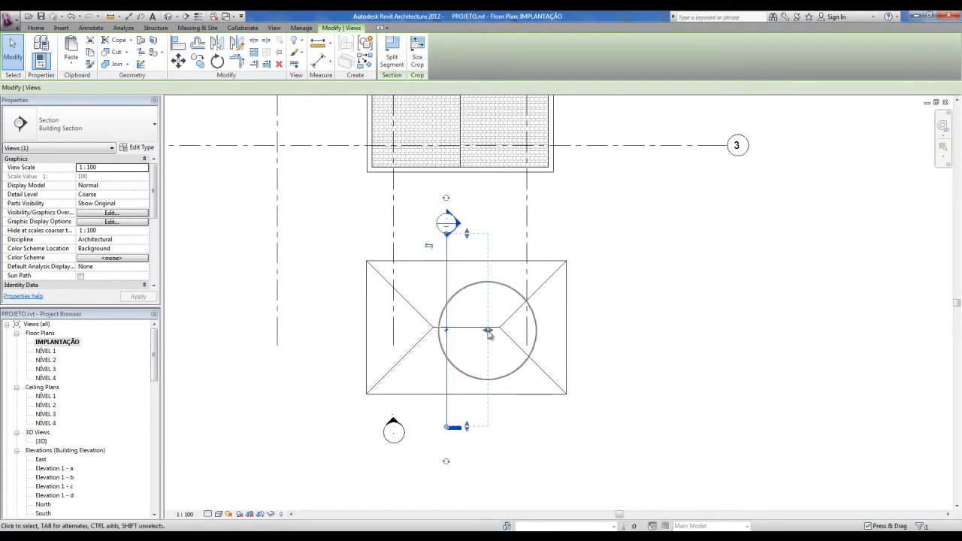
left_click(712, 364)
Open the new section's view and extend its crop region upward above the roof
double_click(457, 230)
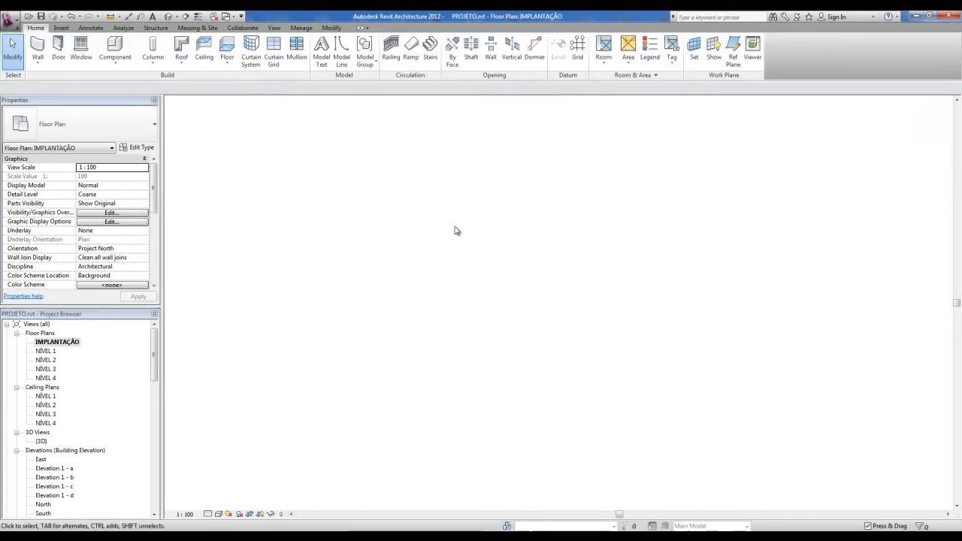
scroll(455, 238, "down", 4)
scroll(451, 279, "down", 1)
middle_click_drag(451, 279, 451, 377)
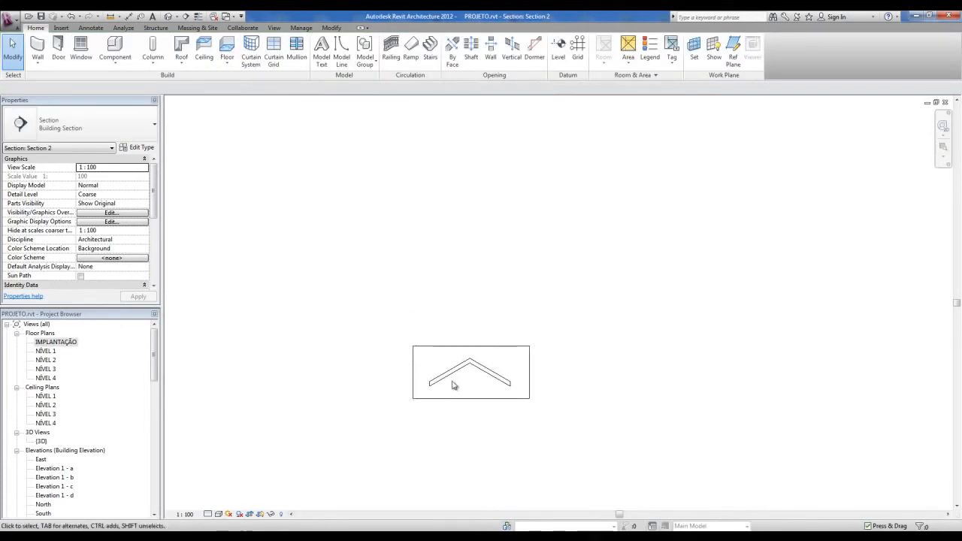
left_click(454, 398)
left_click_drag(470, 347, 465, 214)
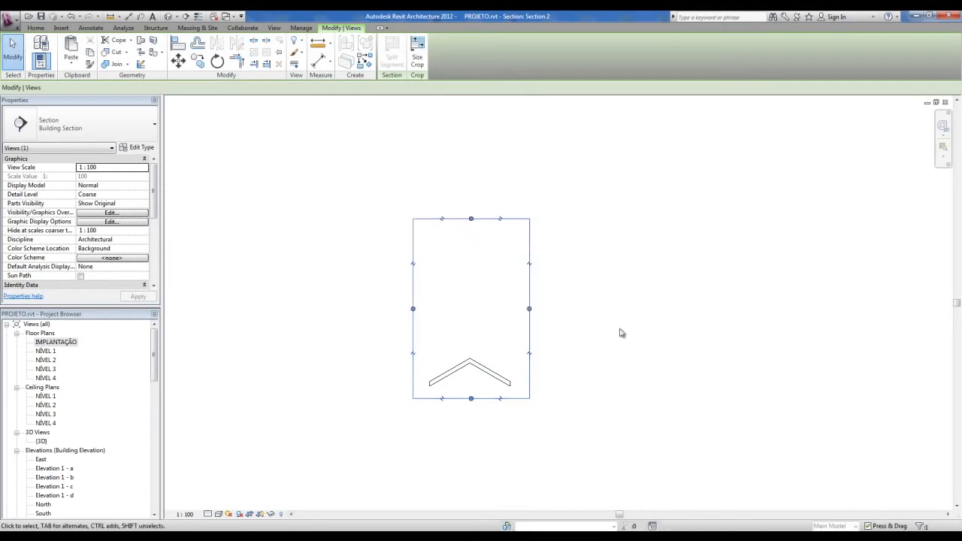
left_click(627, 328)
Copy the roof three times vertically upward in the section, using constrained movement and multiple copies to form a stack
scroll(443, 389, "up", 4)
middle_click_drag(464, 383, 431, 383)
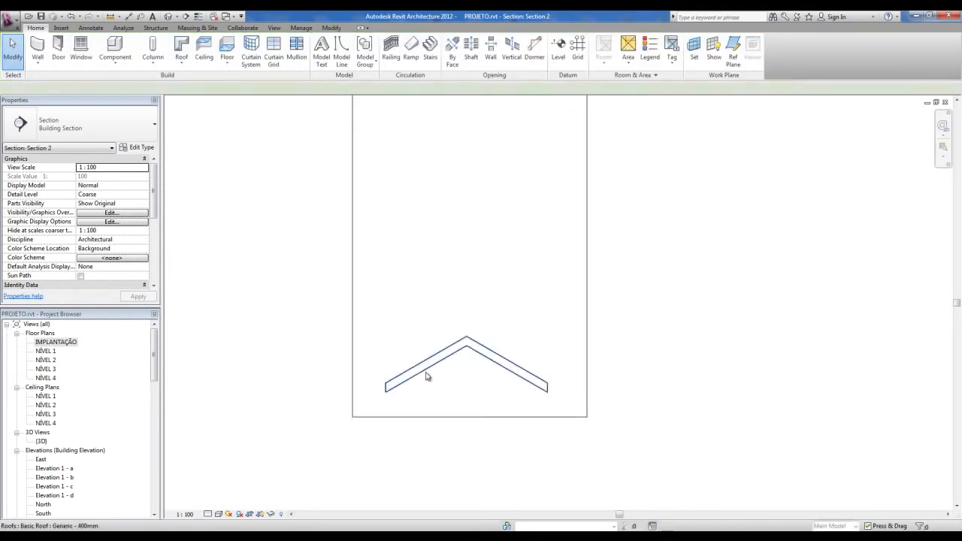
left_click(430, 375)
key("m")
key("v")
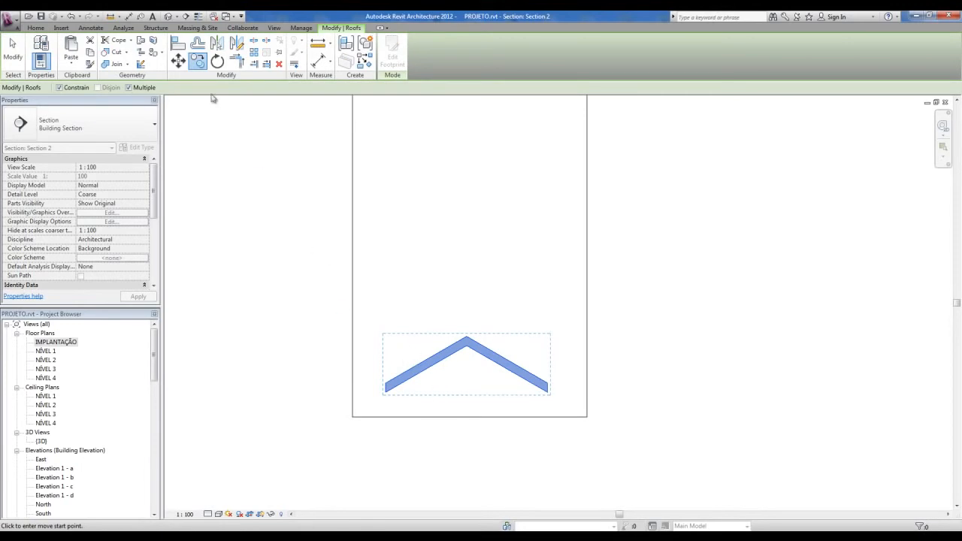
key("ctrl")
key("ctrl")
key("ctrl")
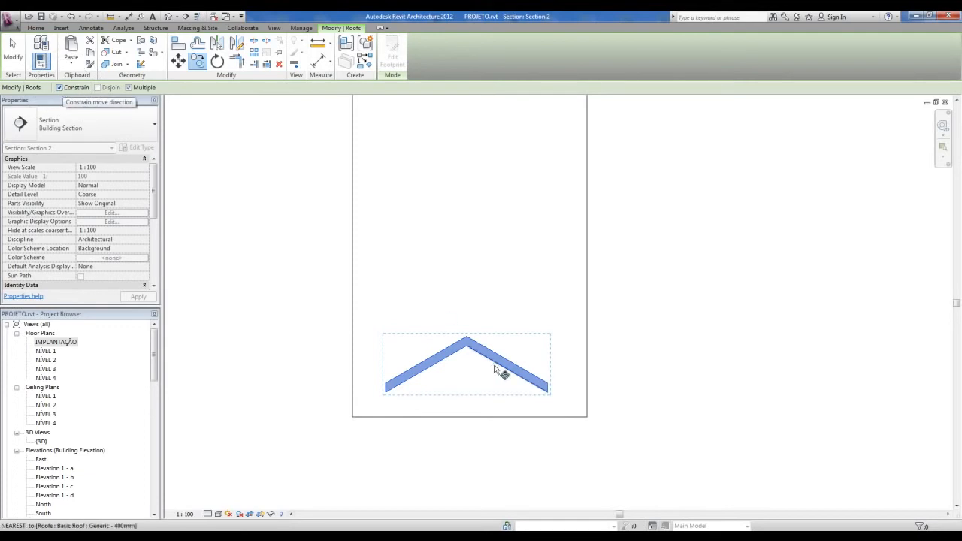
scroll(431, 373, "up", 2)
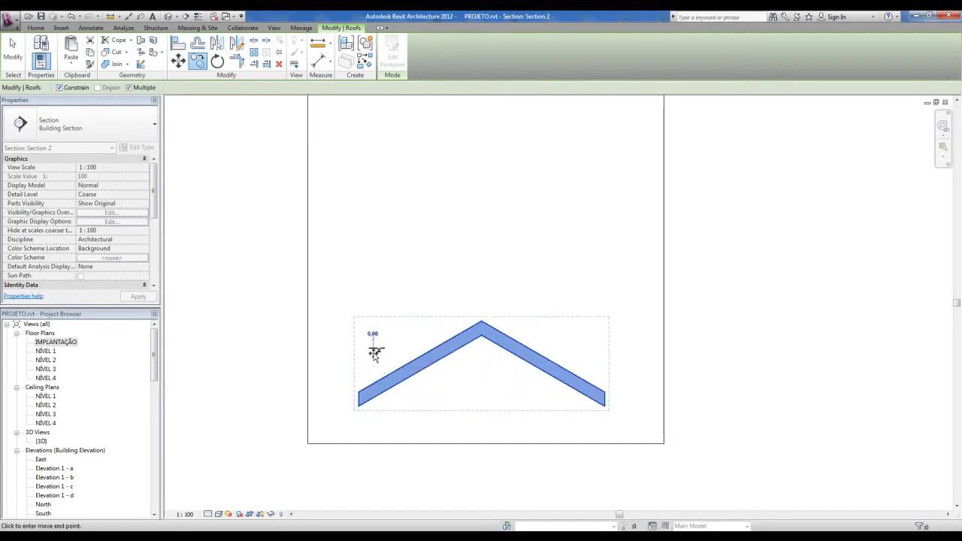
left_click(374, 329)
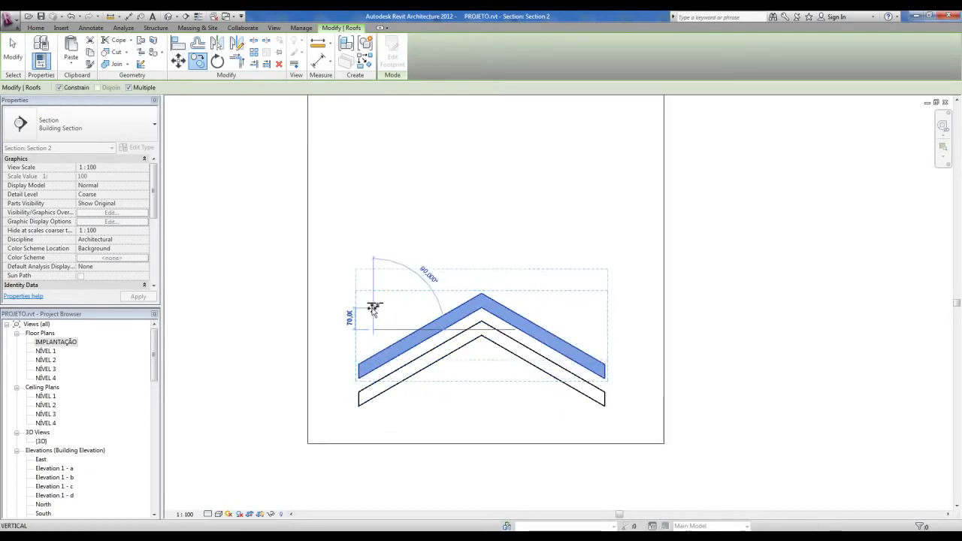
left_click(374, 308)
left_click(376, 255)
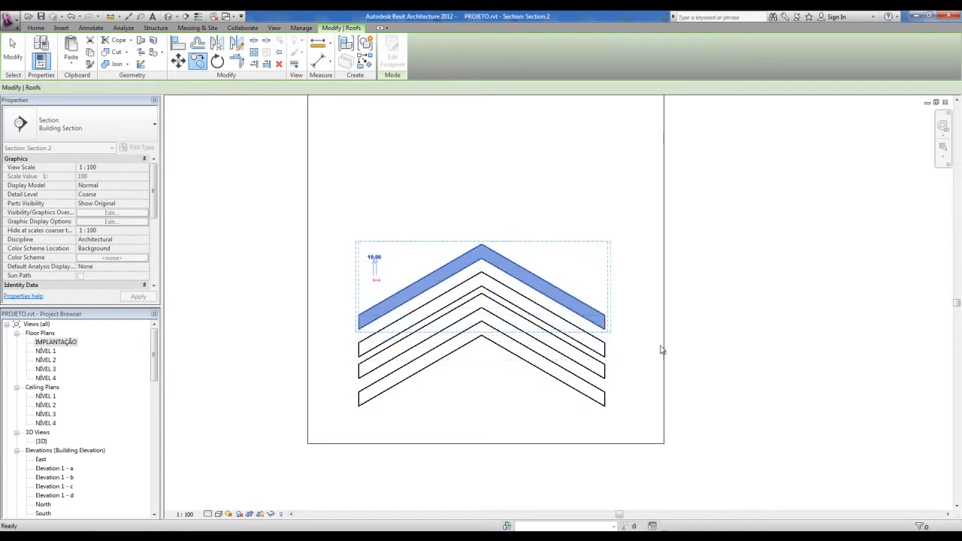
key("Escape")
key("Escape")
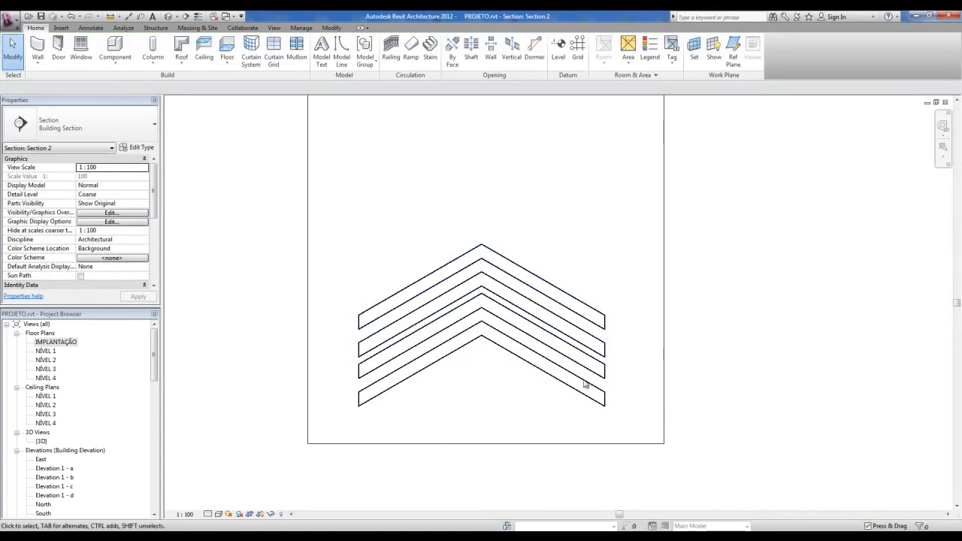
Open the default 3D view and examine the building's side wall, its curtain wall and the stacked roofs
scroll(583, 384, "up", 1)
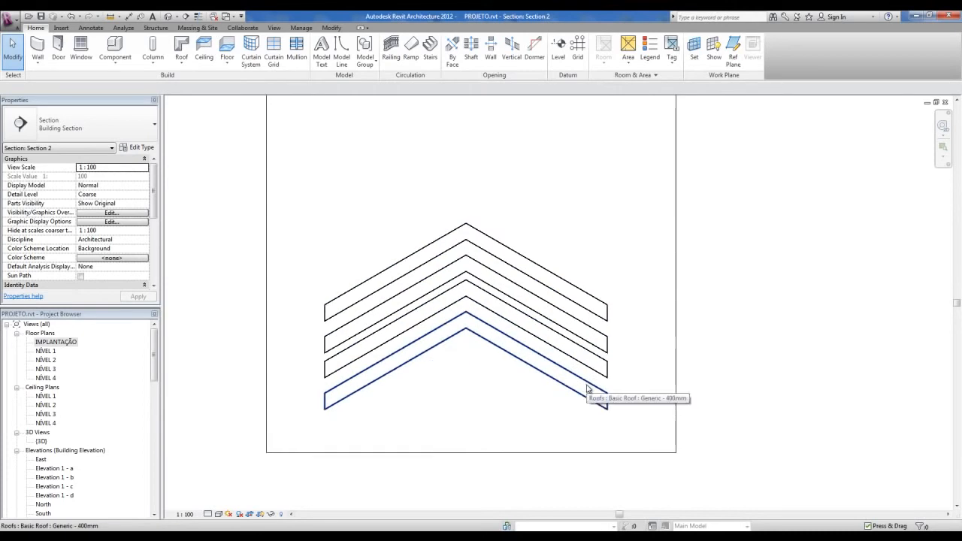
left_click(170, 16)
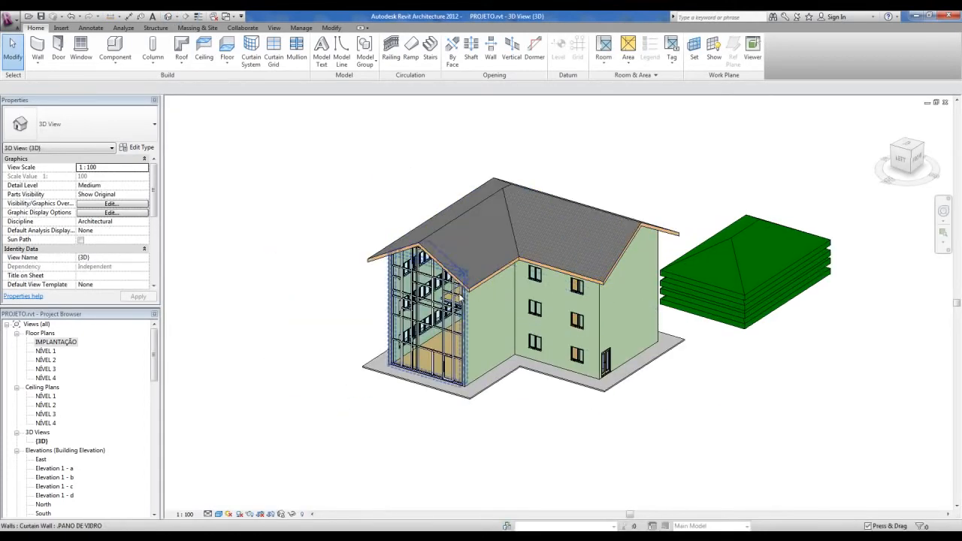
scroll(517, 369, "up", 3)
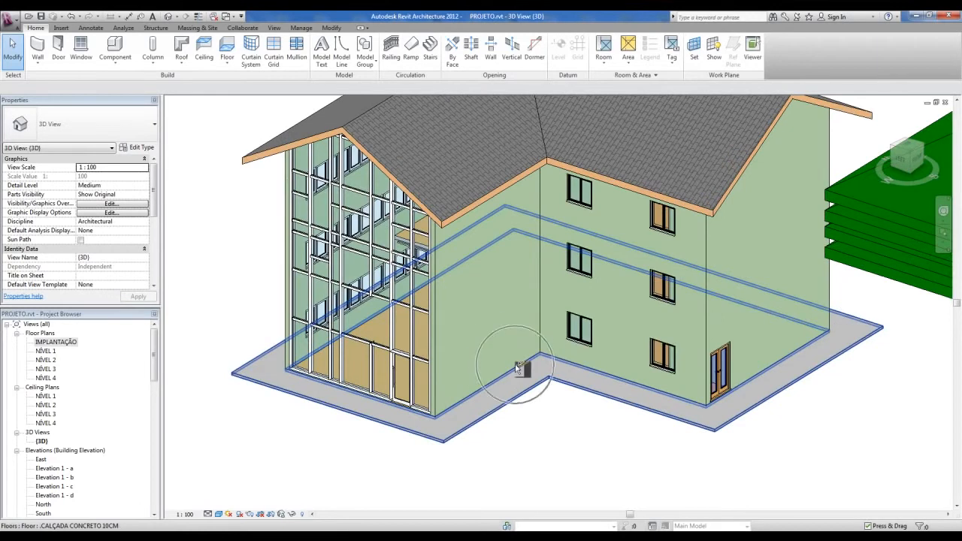
left_click(438, 330)
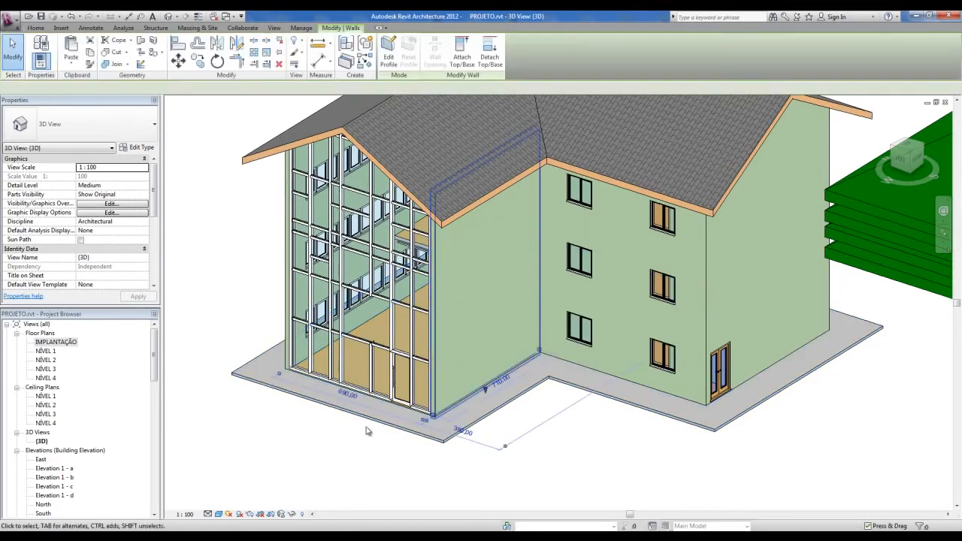
left_click(367, 428)
left_click(372, 321)
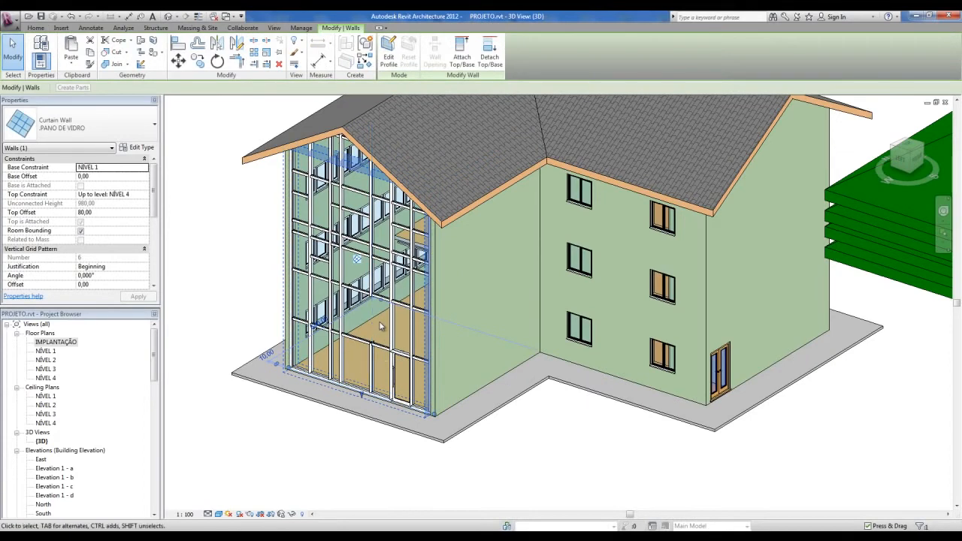
left_click(565, 446)
middle_click_drag(567, 446, 466, 450, "shift")
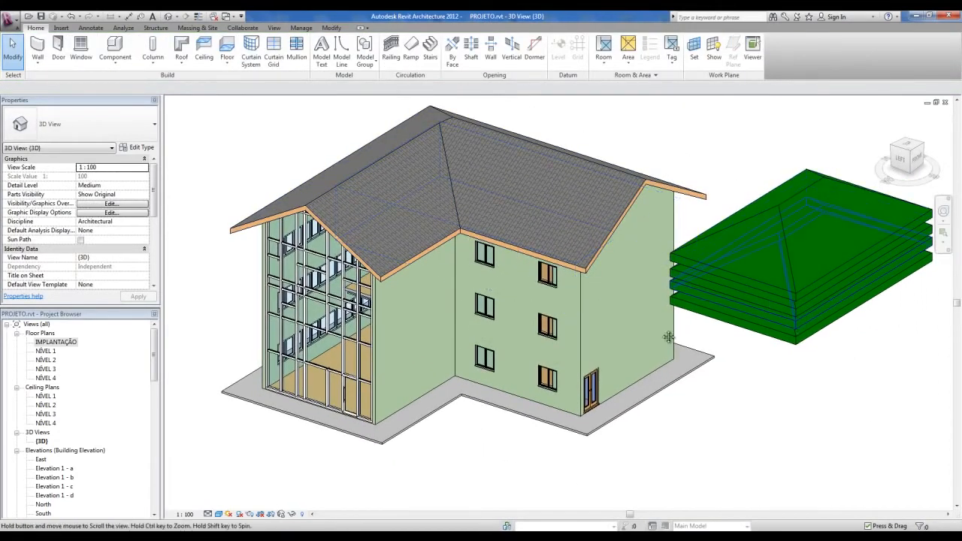
middle_click_drag(794, 338, 624, 346)
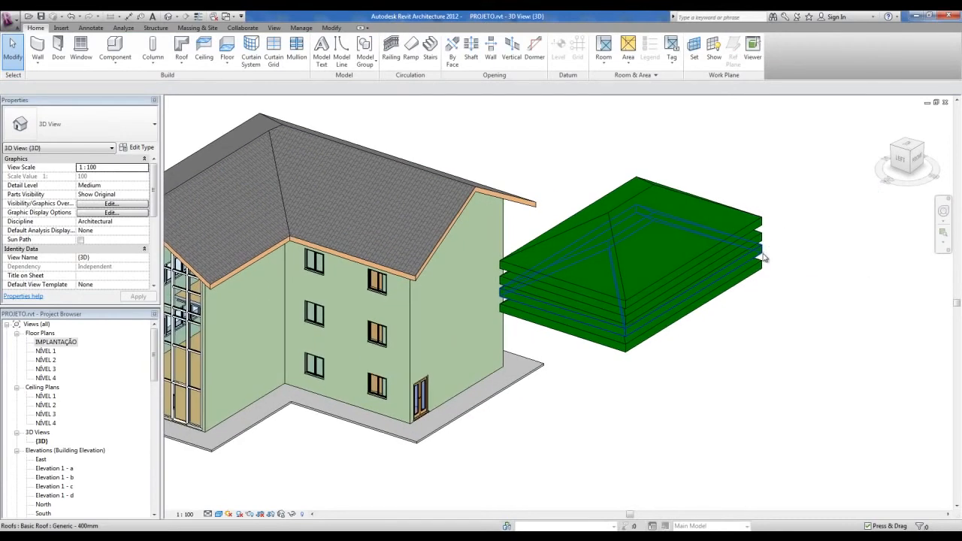
Examine the stacked hip roofs beside the building and compare them with the curtain wall in the 3D view
middle_click_drag(666, 365, 610, 407)
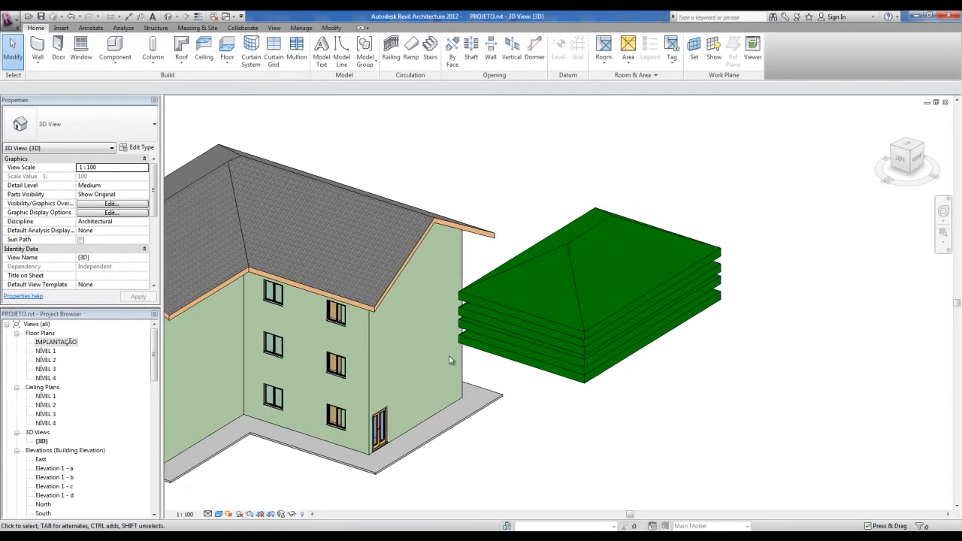
middle_click_drag(486, 405, 530, 380)
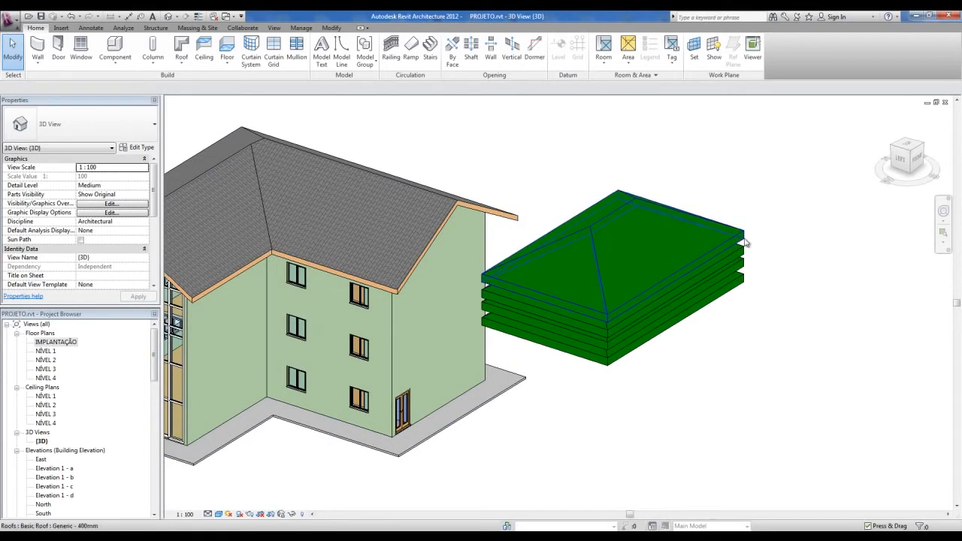
middle_click_drag(459, 395, 633, 387)
scroll(335, 382, "up", 2)
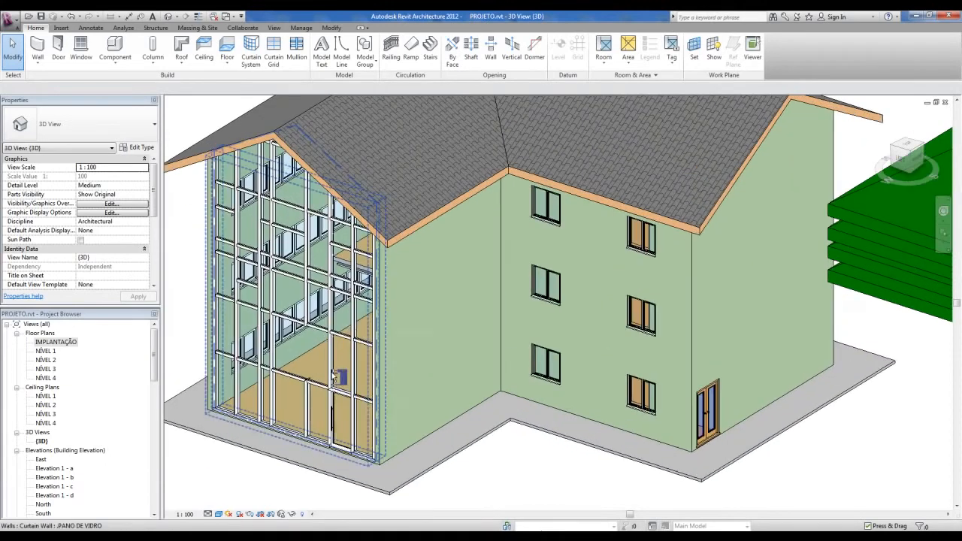
scroll(334, 379, "down", 2)
middle_click_drag(632, 389, 421, 405)
scroll(736, 248, "up", 1)
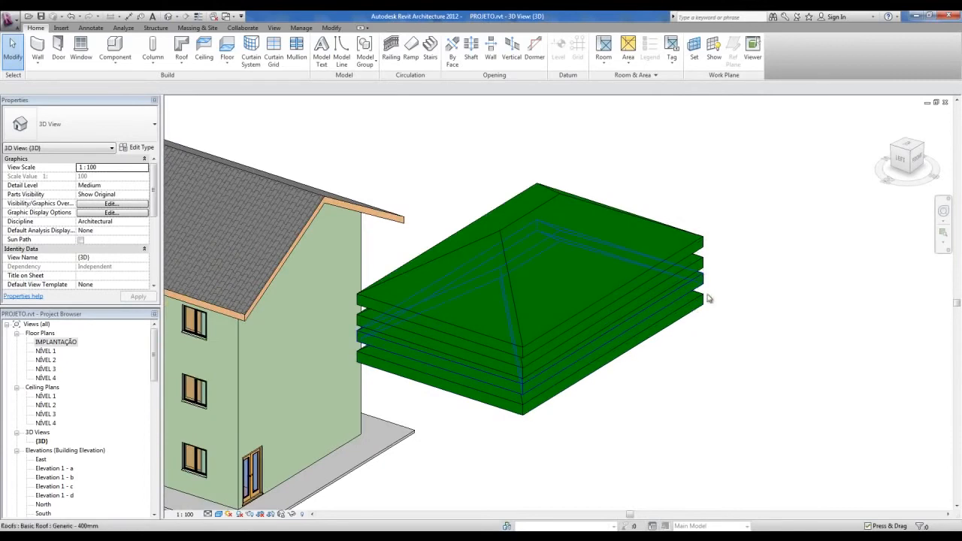
Inspect individual roofs in the stack, then look closely at the curtain wall's mullions around the entrance door
left_click(698, 302)
left_click(740, 285)
left_click(704, 281)
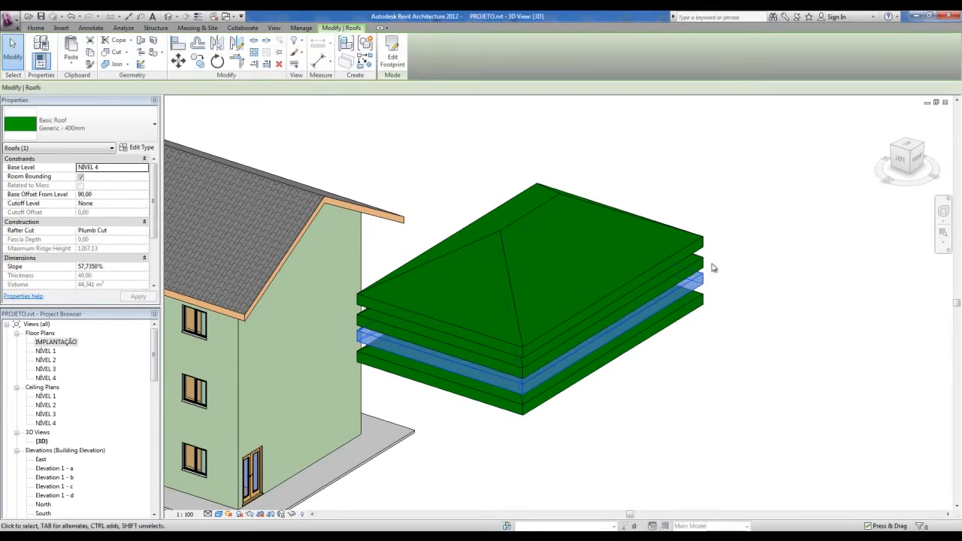
left_click(702, 264)
left_click(701, 251)
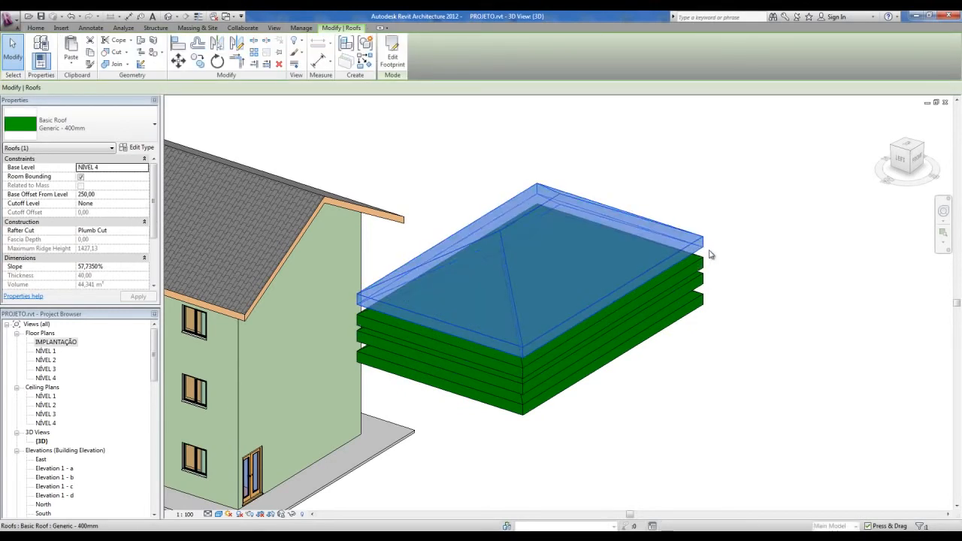
left_click(744, 399)
middle_click_drag(782, 397, 839, 386)
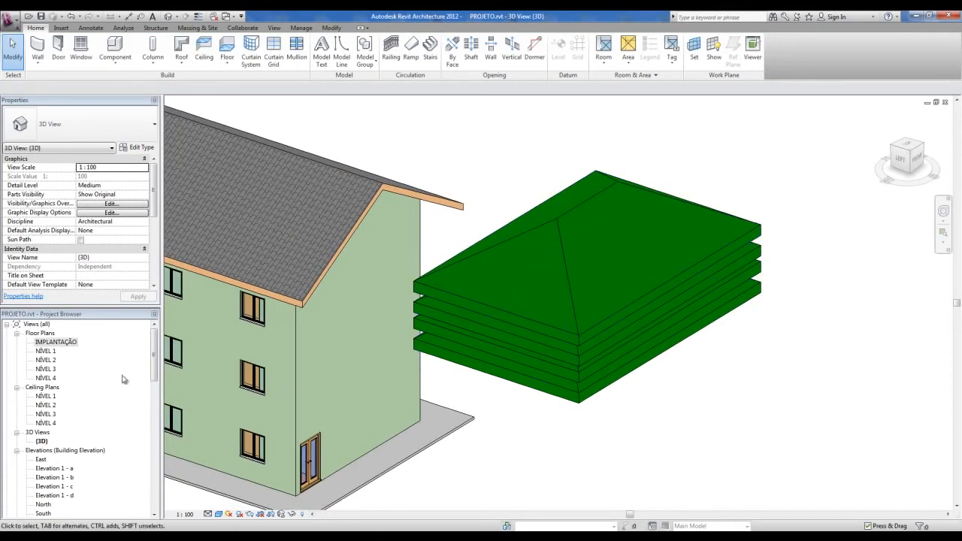
middle_click_drag(528, 380, 815, 309)
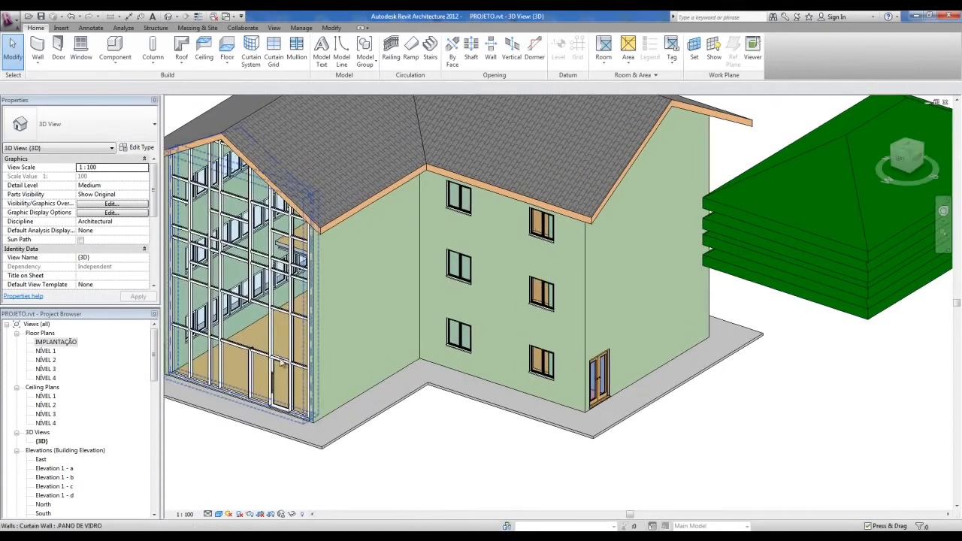
scroll(363, 334, "up", 5)
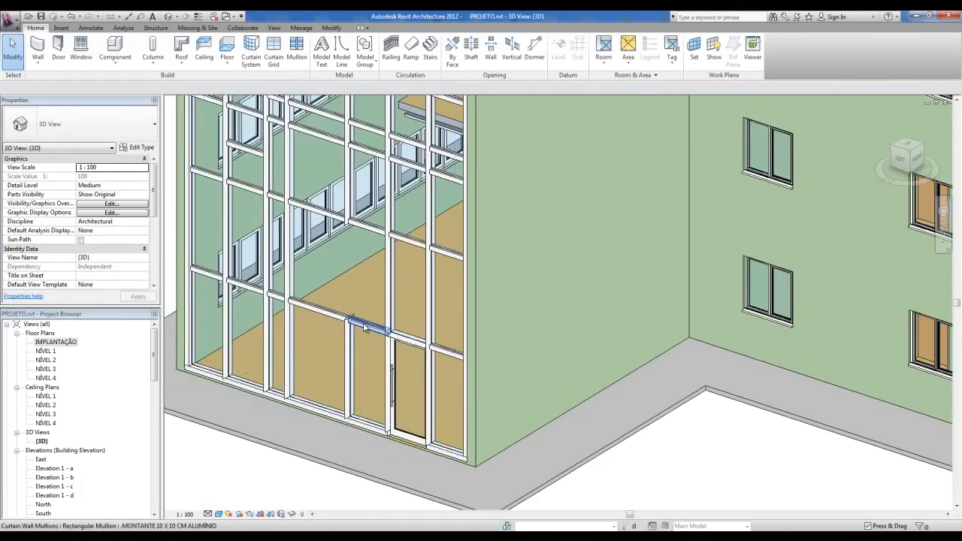
Duplicate the rectangular mullion type .MONTANTE 5 X 5 CM ALUMÍNIO and name the copy .PERFIL TERÇA
left_click_drag(153, 359, 166, 416)
left_click(16, 396)
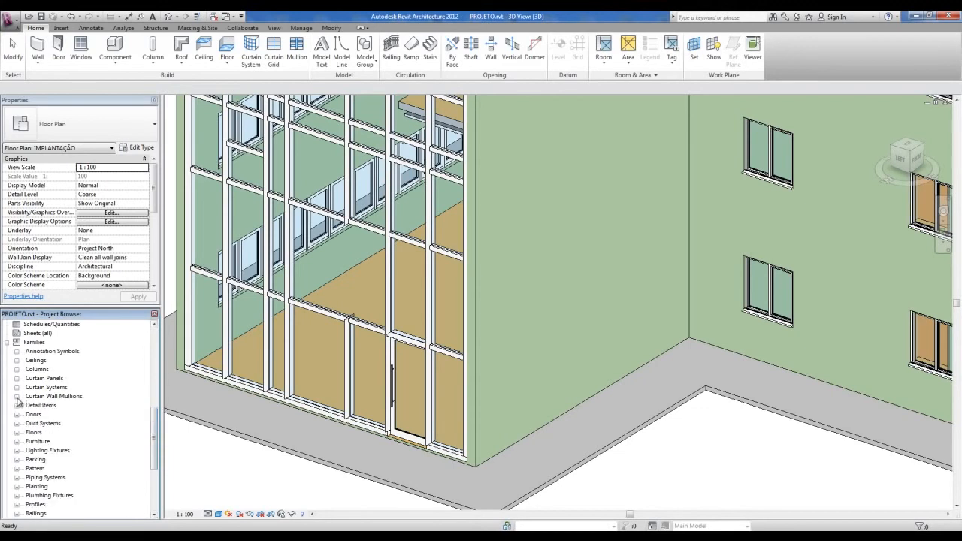
left_click(16, 397)
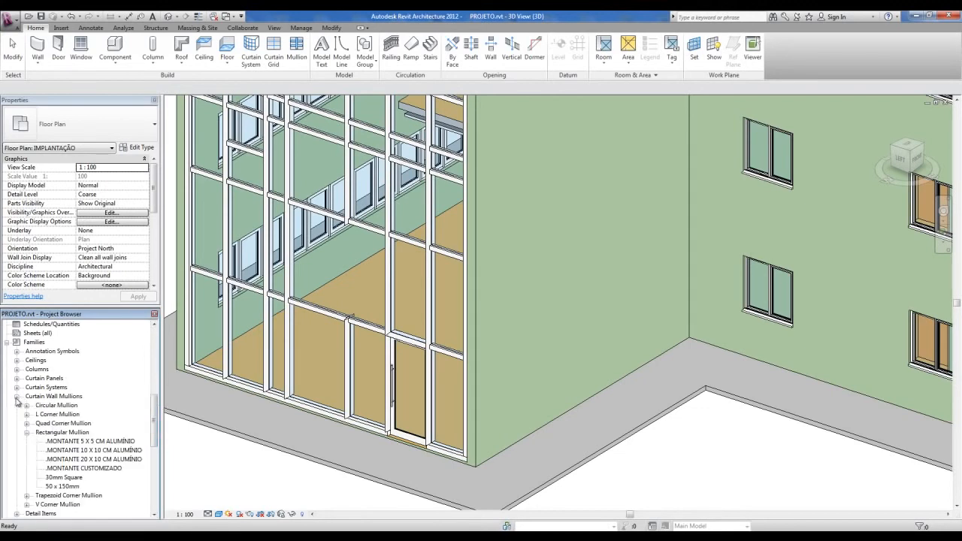
left_click(26, 433)
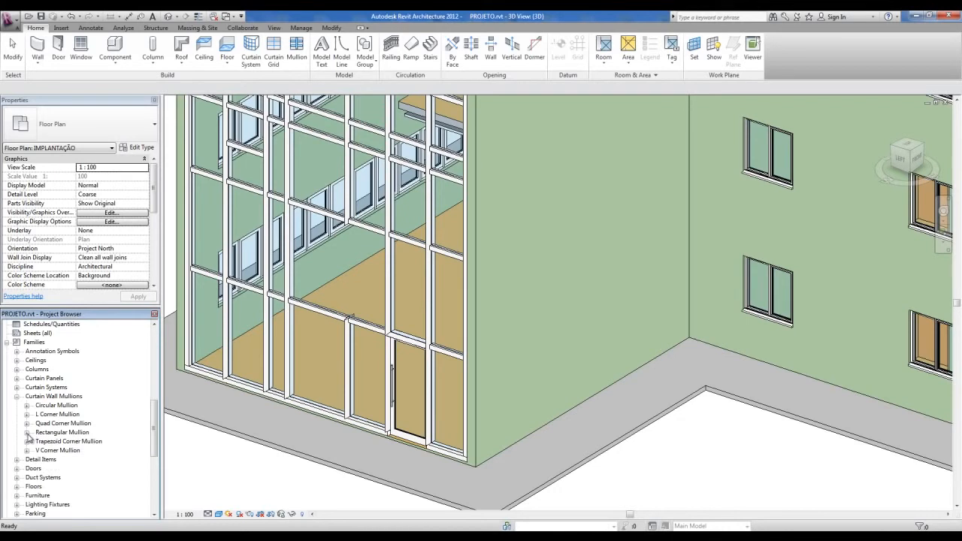
left_click(27, 433)
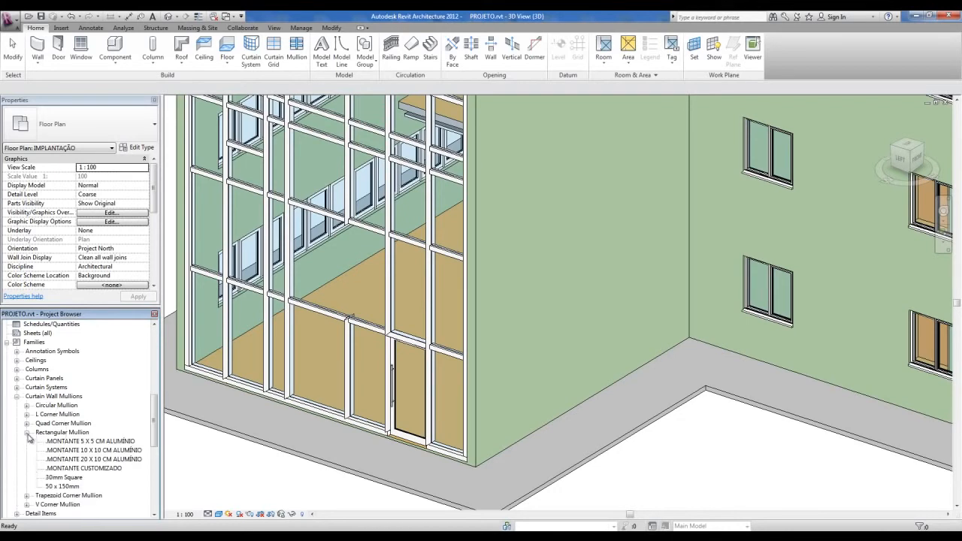
left_click(75, 441)
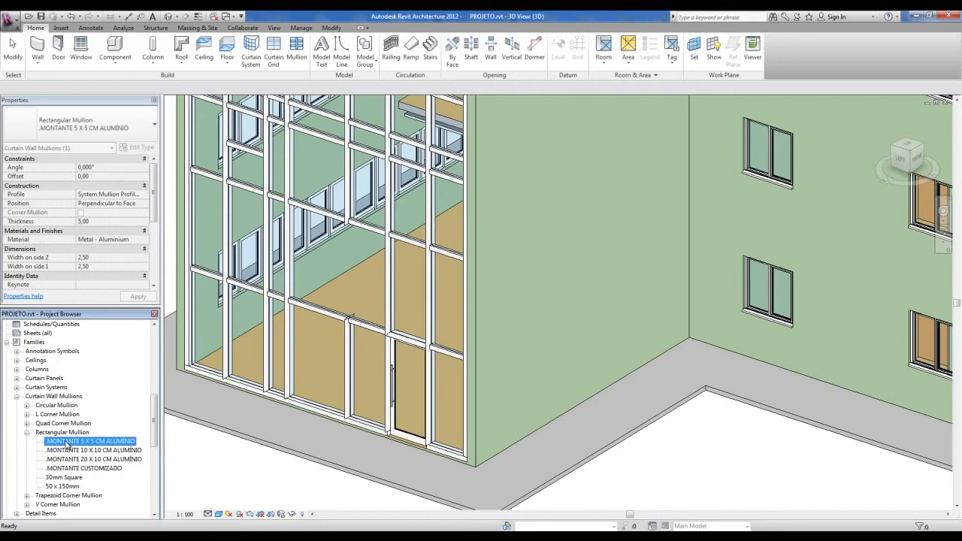
right_click(66, 443)
left_click(94, 342)
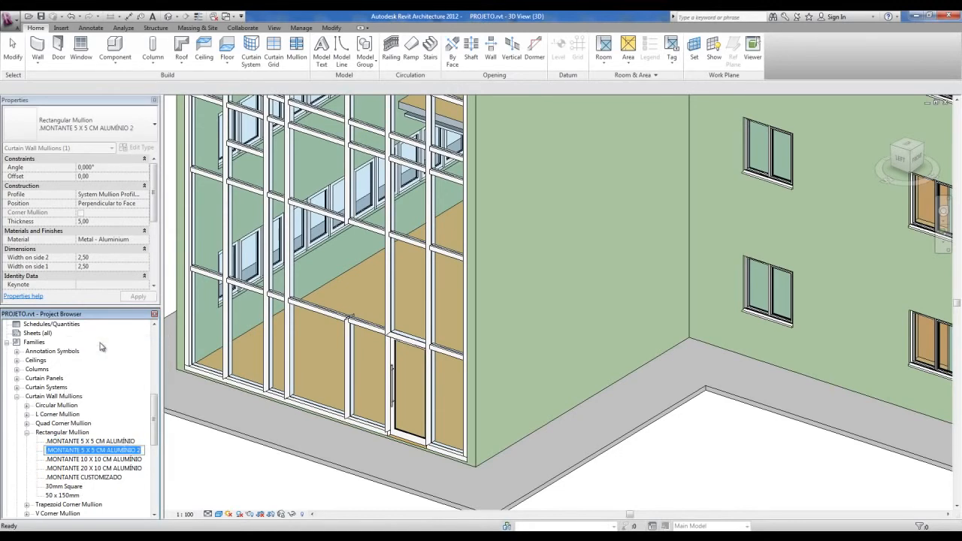
key("BackSpace")
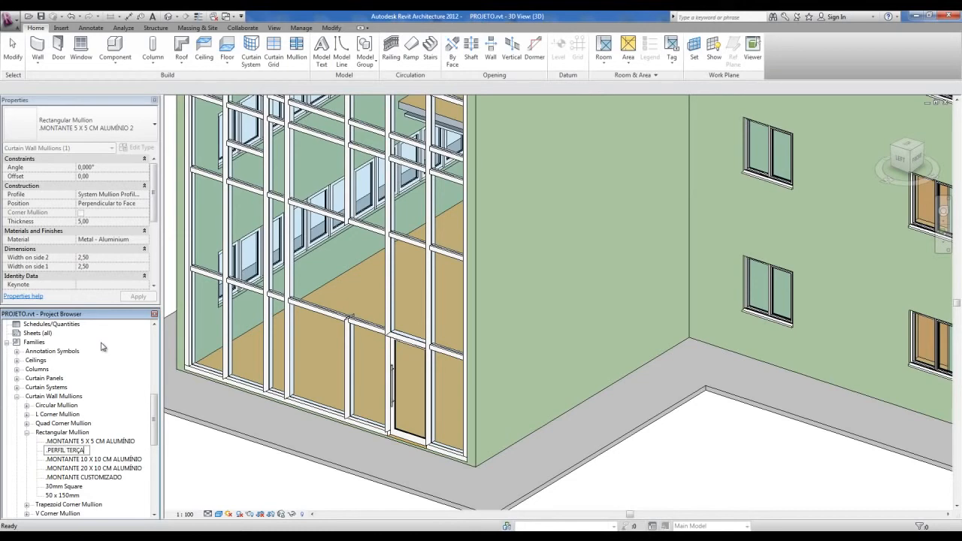
left_click(226, 482)
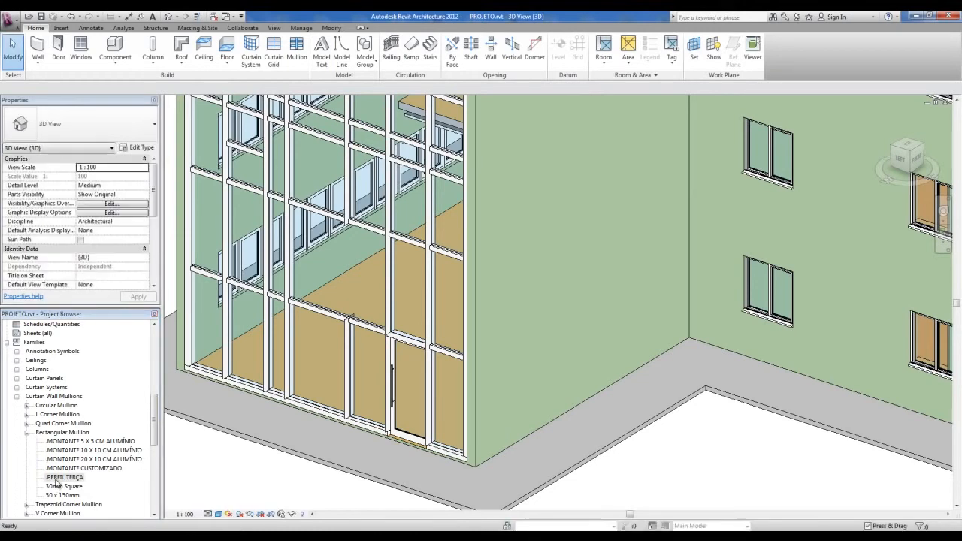
In the type properties of .PERFIL TERÇA, set the thickness to 12 and the width on both sides to 3
double_click(59, 478)
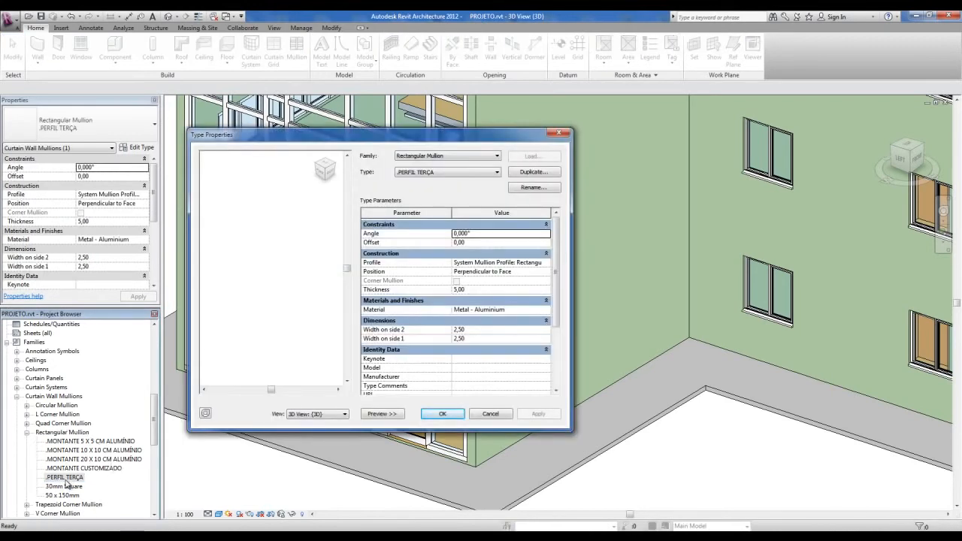
left_click(383, 415)
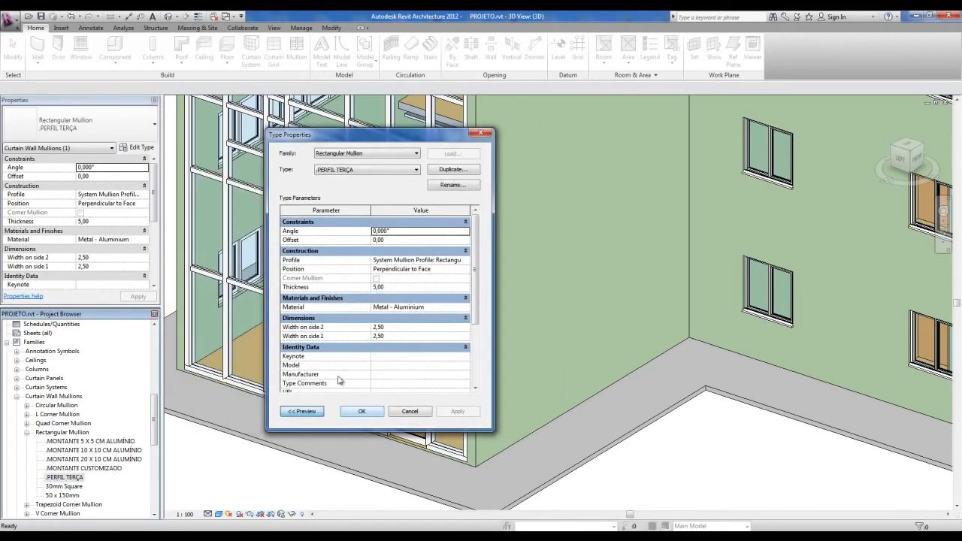
left_click_drag(400, 132, 434, 104)
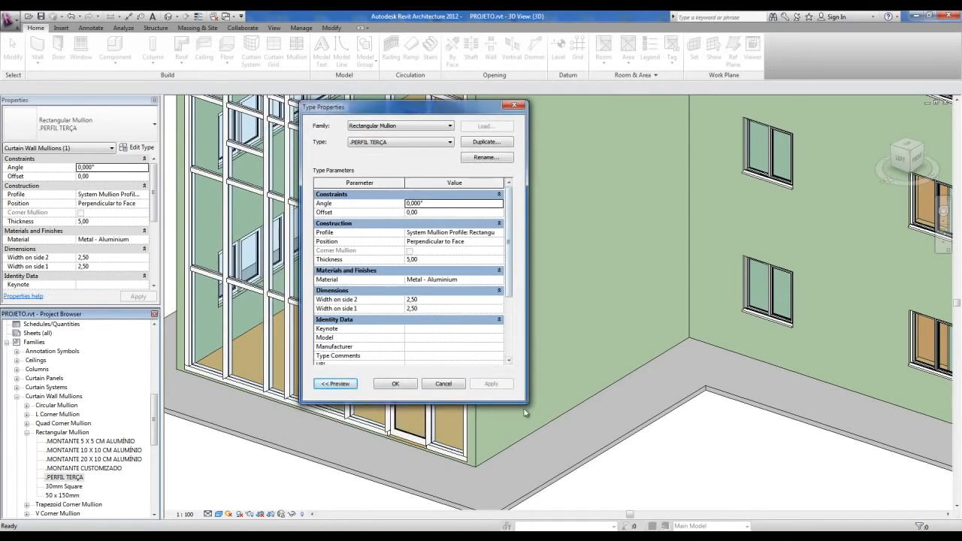
mouse_move(509, 251)
left_mouse_down()
mouse_move(511, 261)
mouse_move(507, 245)
left_mouse_up()
key("F9")
left_click_drag(414, 111, 403, 112)
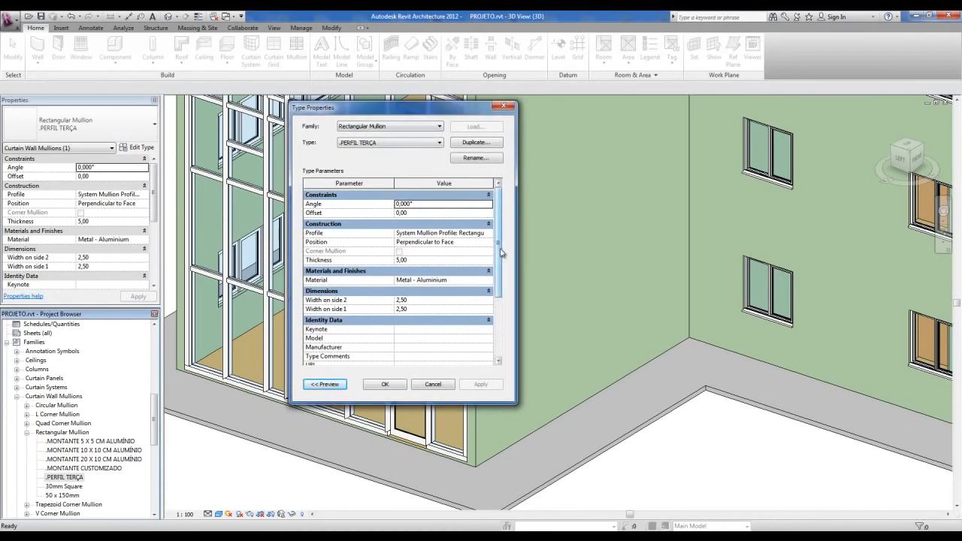
left_click_drag(500, 247, 498, 253)
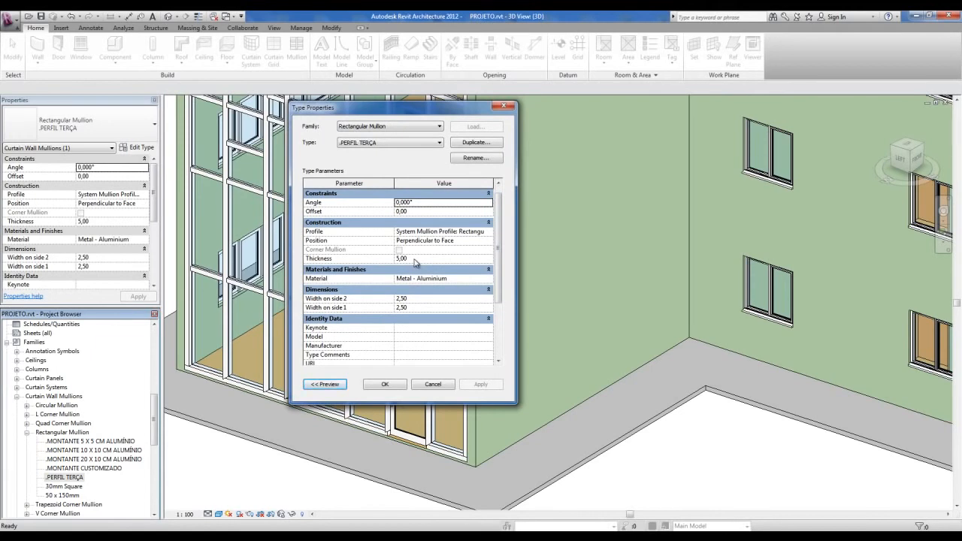
left_click(413, 258)
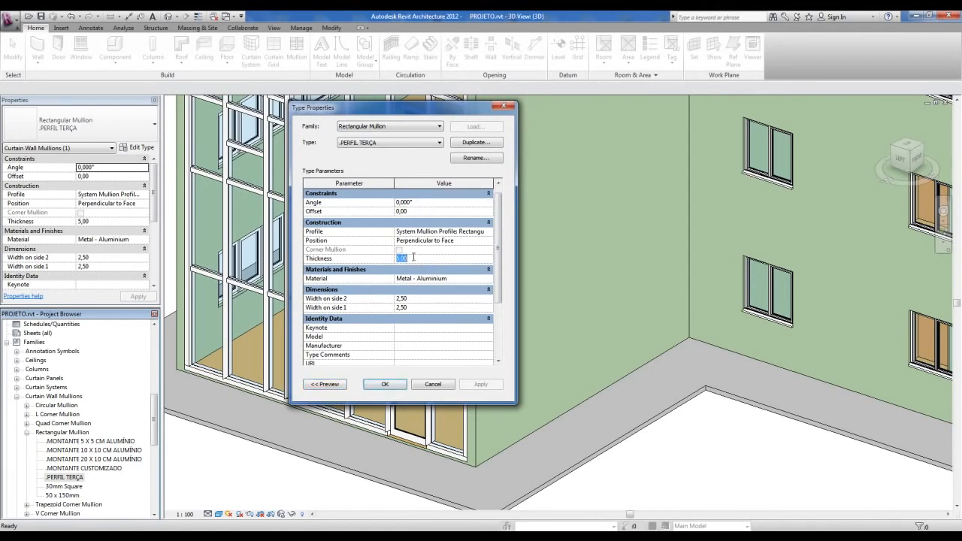
type("12")
left_click(422, 298)
type("3")
left_click(421, 307)
Assign the .MADEIRA material to the .PERFIL TERÇA mullion type
left_click(427, 279)
left_click(488, 278)
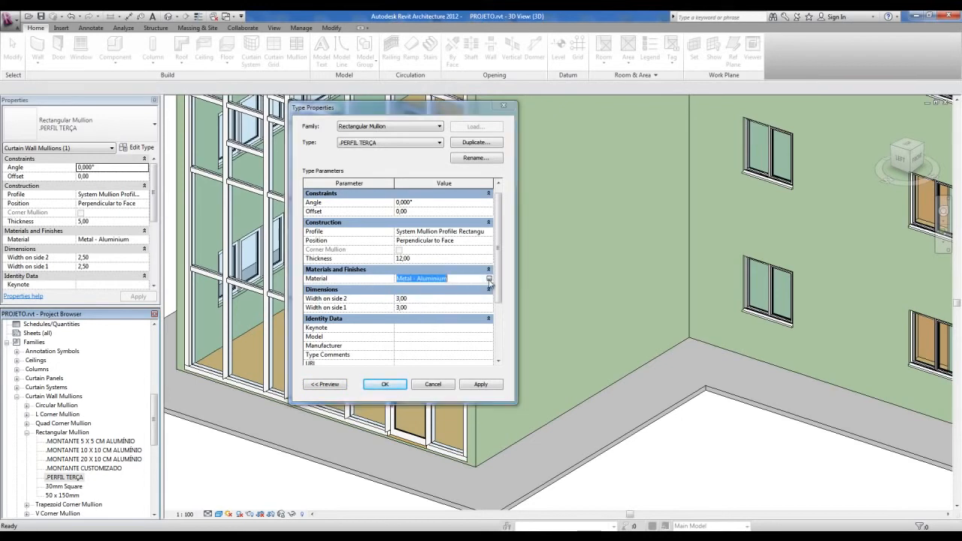
left_click_drag(444, 240, 441, 157)
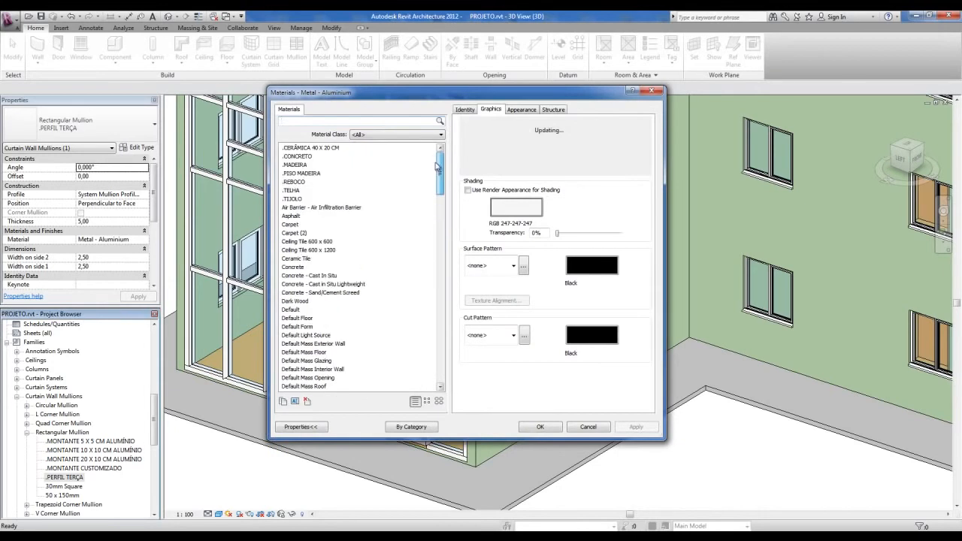
left_click(286, 164)
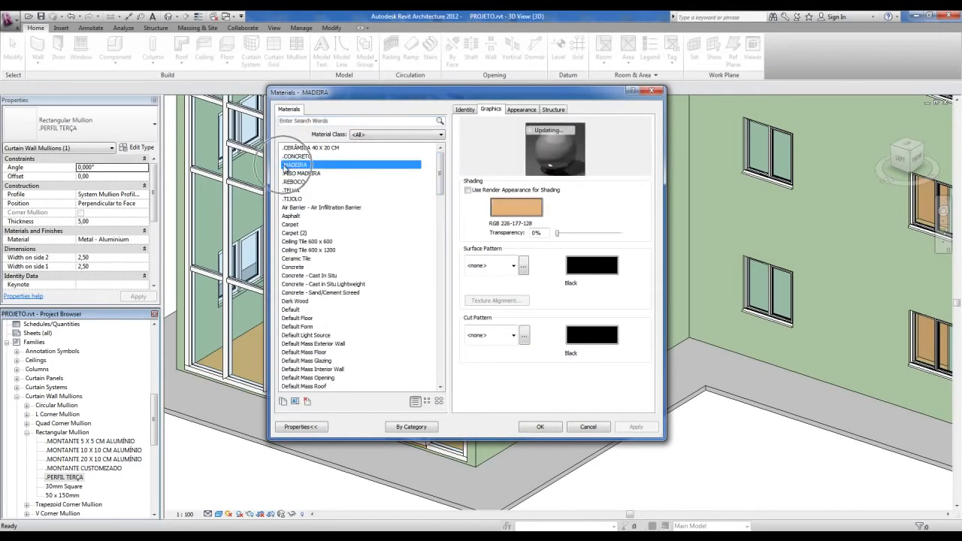
left_click(540, 427)
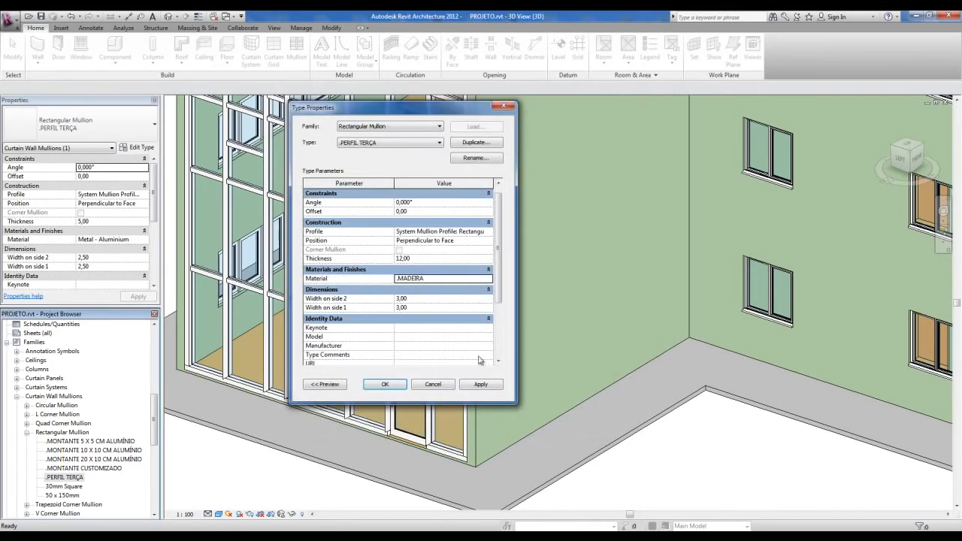
Set the offset of .PERFIL TERÇA to 6 and accept the type properties
left_click(415, 257)
left_click(416, 307)
left_click(411, 211)
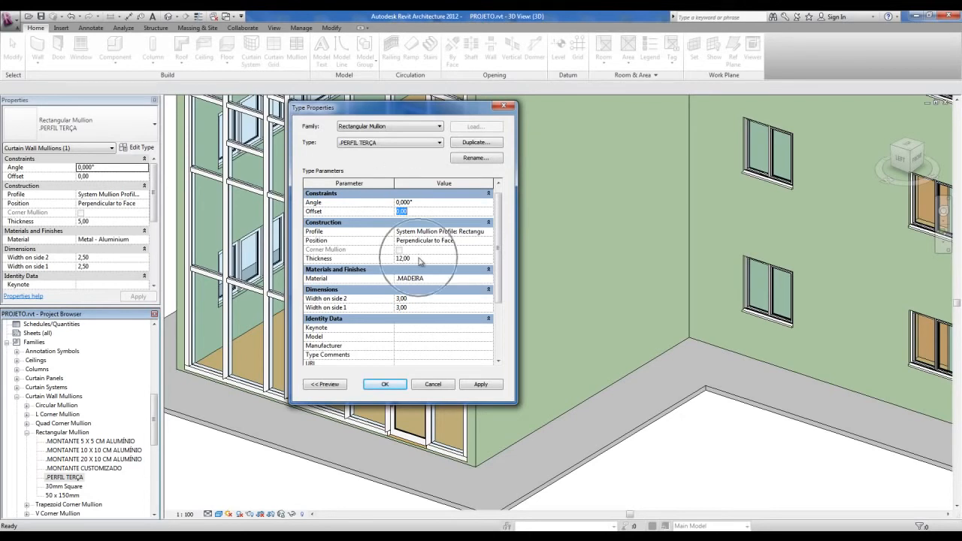
type("6")
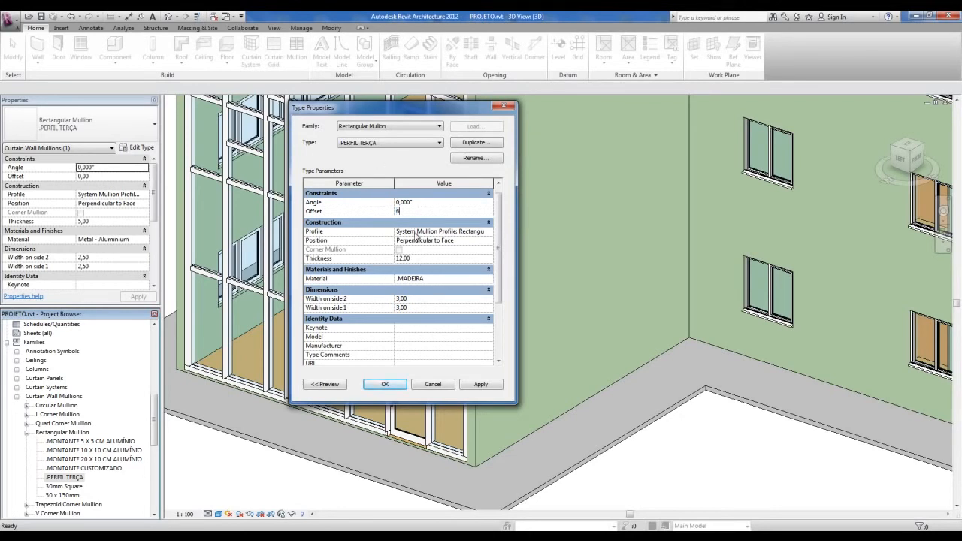
left_click(416, 258)
left_click(420, 213)
left_click(384, 384)
Duplicate the .PERFIL TERÇA mullion type and name the copy .PERFIL CAIBRO
right_click(64, 478)
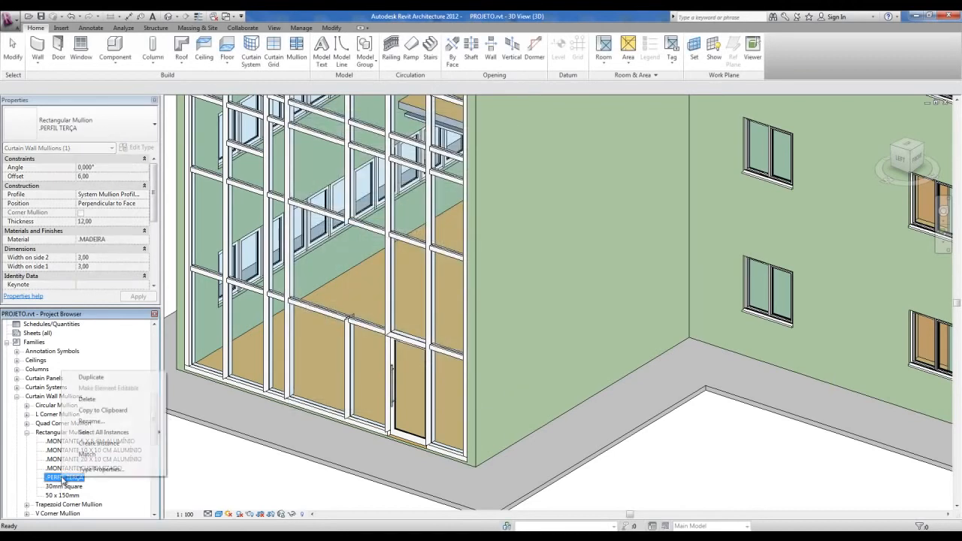
left_click(91, 377)
left_click(68, 486)
left_click_drag(67, 486, 139, 493)
type("CAIBRO")
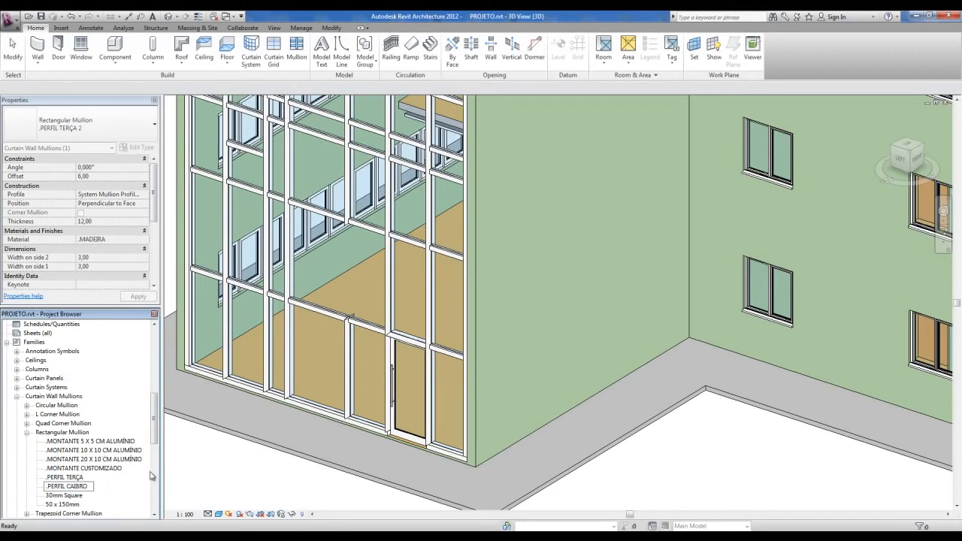
key("Return")
In the type properties of .PERFIL CAIBRO, set the thickness to 6 and the width on both sides to 2,5
double_click(67, 477)
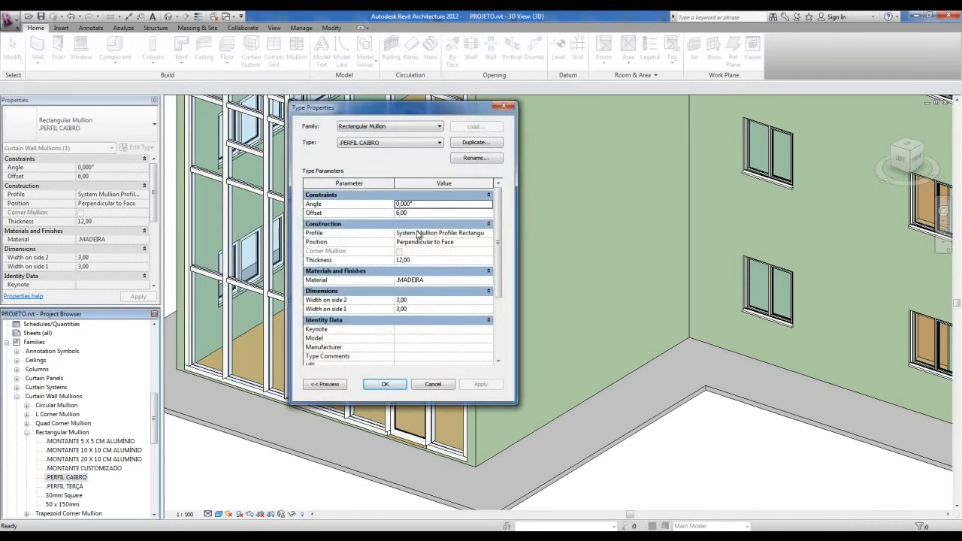
left_click(429, 259)
type("60")
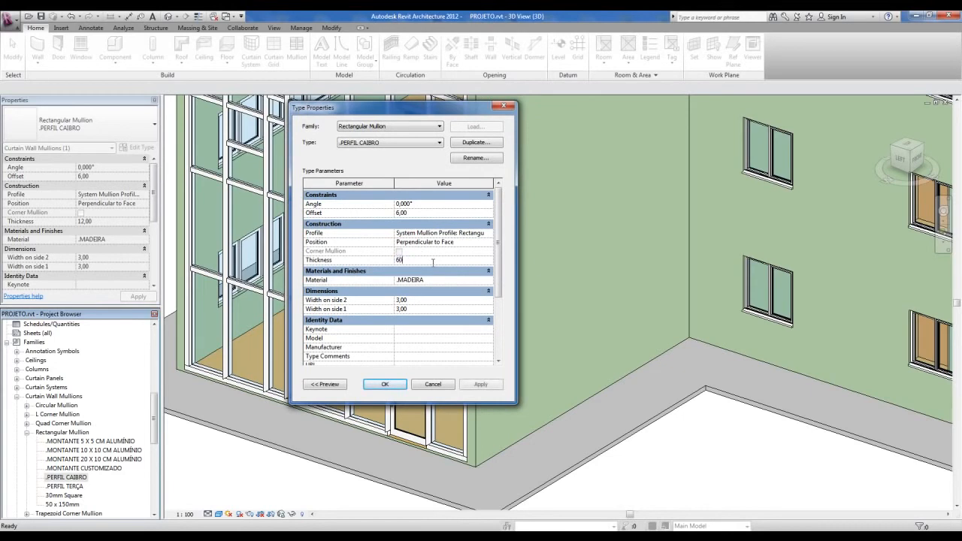
left_click(431, 301)
type("2,5")
left_click(427, 309)
type("2")
left_click(429, 302)
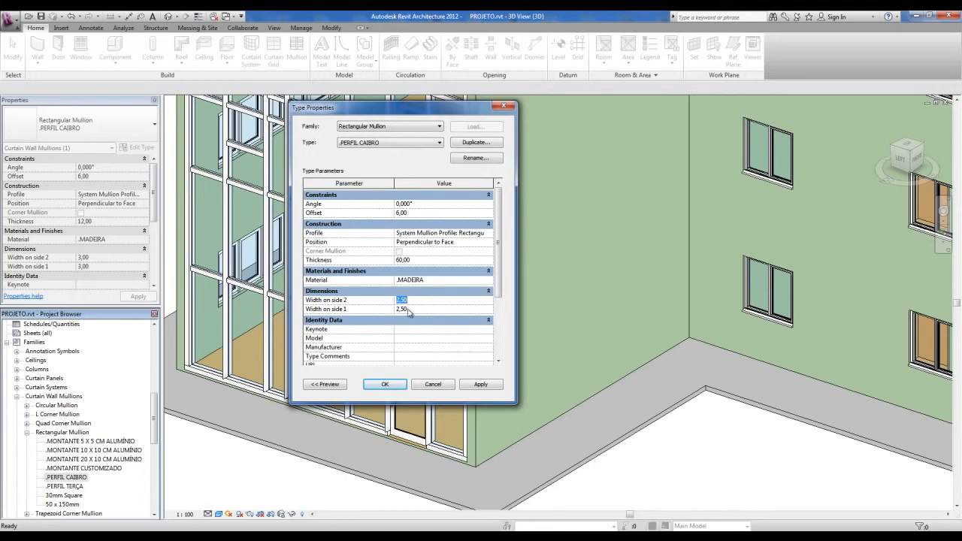
left_click(414, 260)
type("6")
Set the offset of .PERFIL CAIBRO to 3 and accept the type properties
left_click(417, 300)
left_click(416, 260)
left_click(411, 213)
type("3")
left_click(414, 260)
left_click(412, 214)
left_click(393, 385)
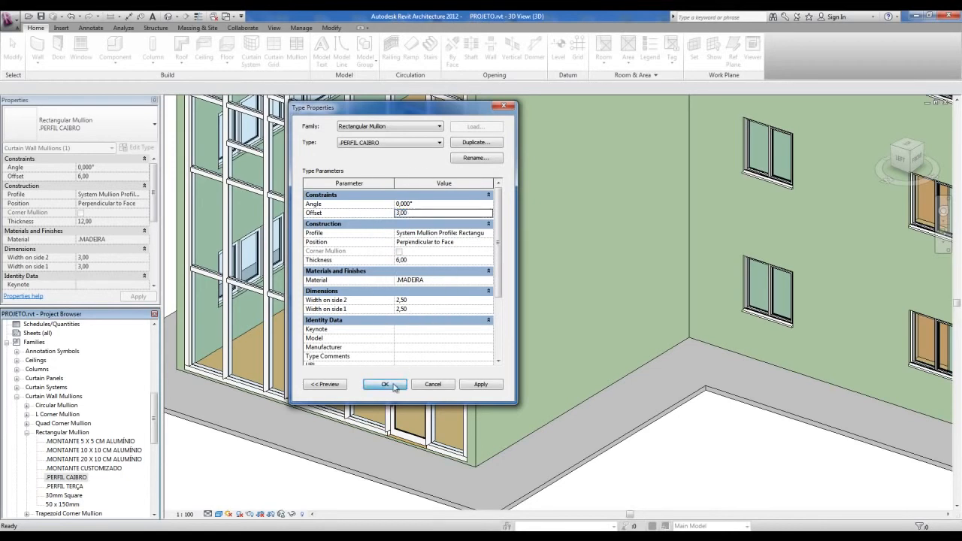
Duplicate the .PERFIL CAIBRO mullion type and name the copy .PERFIL SARRAFO
right_click(73, 478)
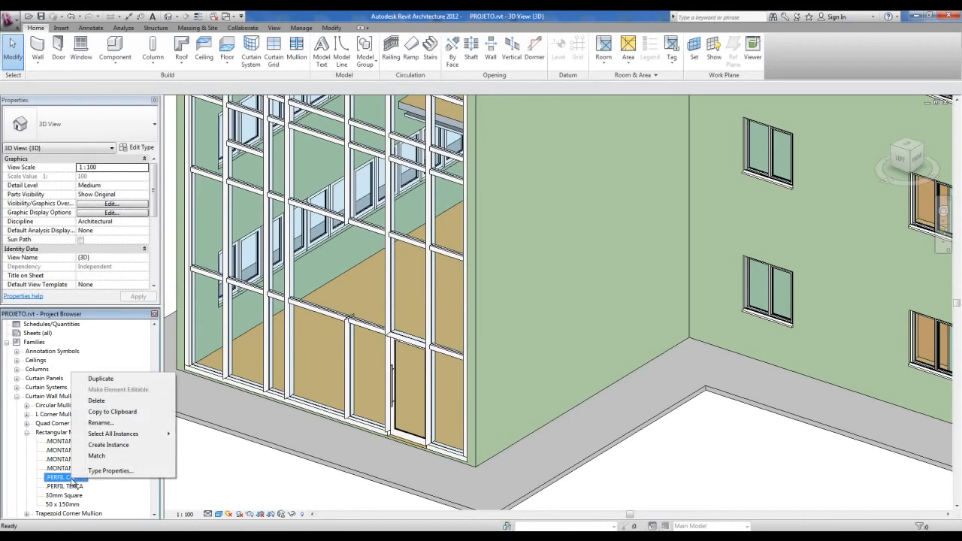
left_click(100, 378)
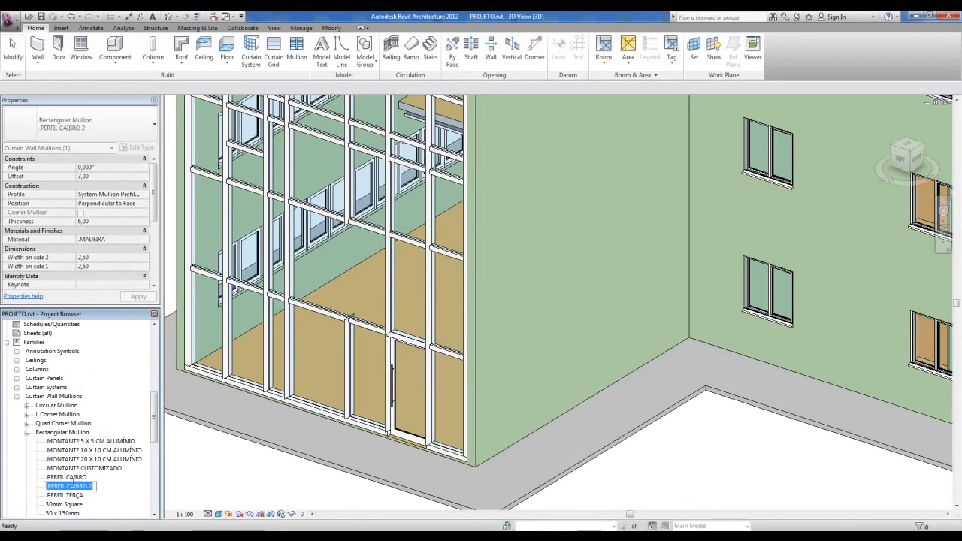
left_click(68, 486)
left_click_drag(67, 486, 118, 496)
type("SARRAFOS")
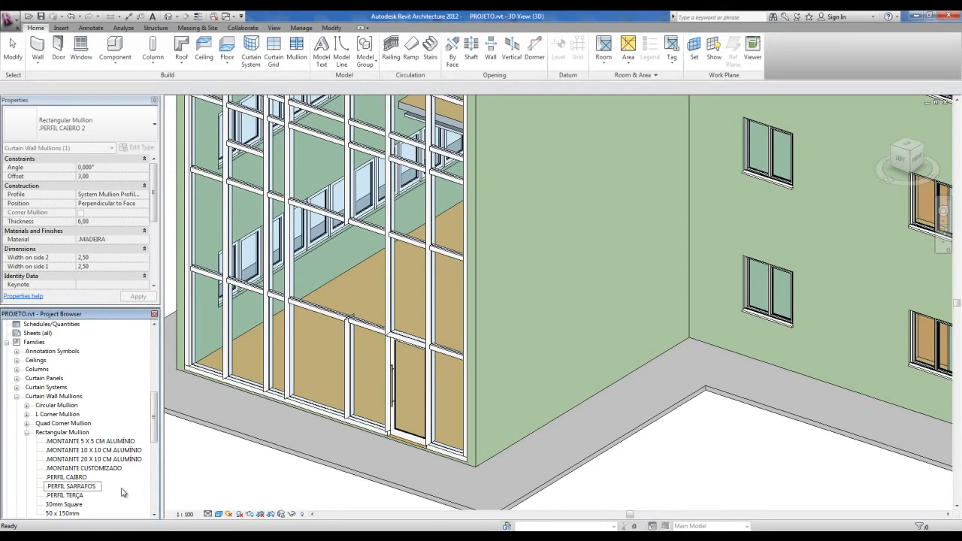
left_click(208, 483)
Open the type properties of .PERFIL SARRAFO and set the thickness to 2,5
left_click(73, 486)
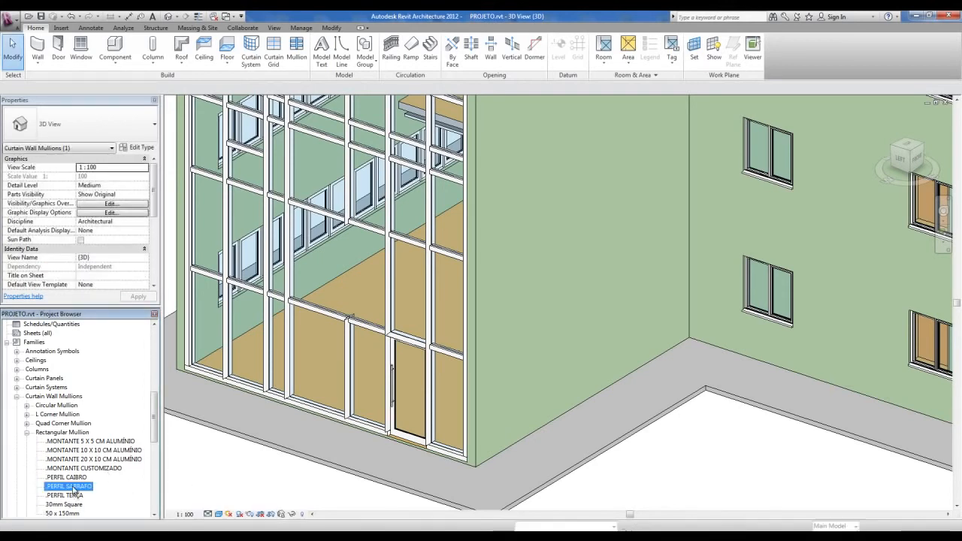
double_click(73, 486)
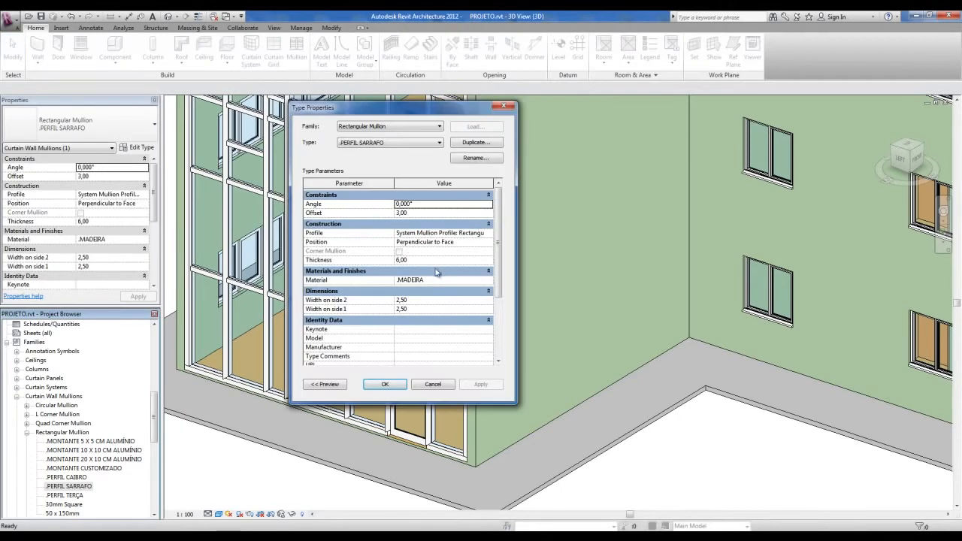
left_click(418, 260)
type("2,5")
left_click(420, 300)
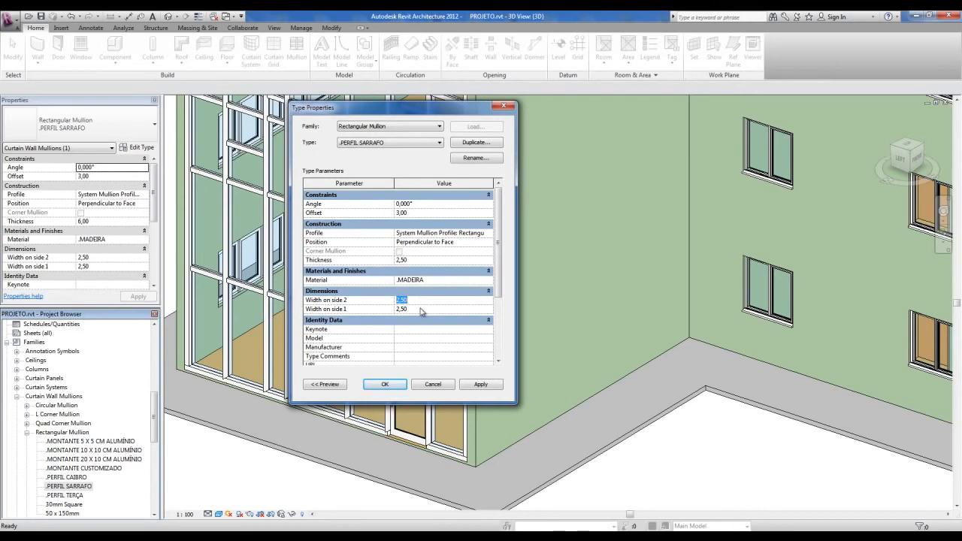
left_click(421, 309)
Set the offset of .PERFIL SARRAFO to 1,25 and accept the type properties
left_click(412, 259)
left_click(415, 212)
type("1,25")
left_click(417, 260)
left_click(416, 280)
left_click(385, 384)
left_click(236, 477)
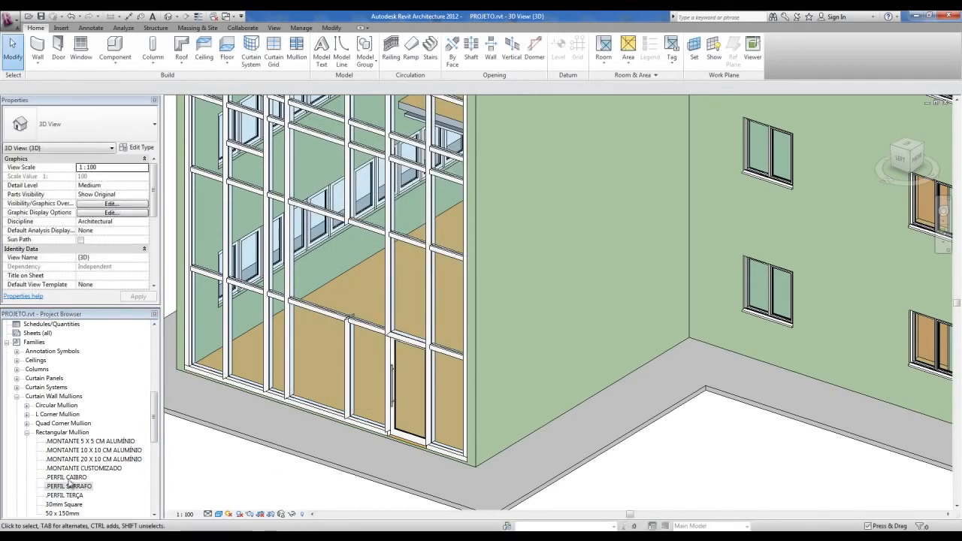
left_click(70, 486)
left_click(71, 495)
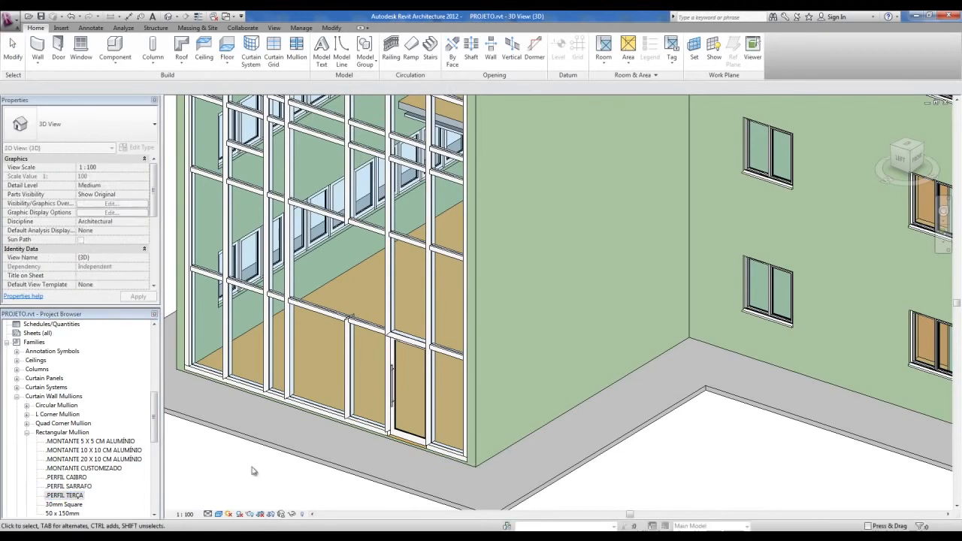
Change the lowest roof in the green stack to the Sloped Glazing type
scroll(297, 439, "down", 3)
middle_click_drag(586, 404, 375, 388)
middle_click_drag(488, 412, 601, 410)
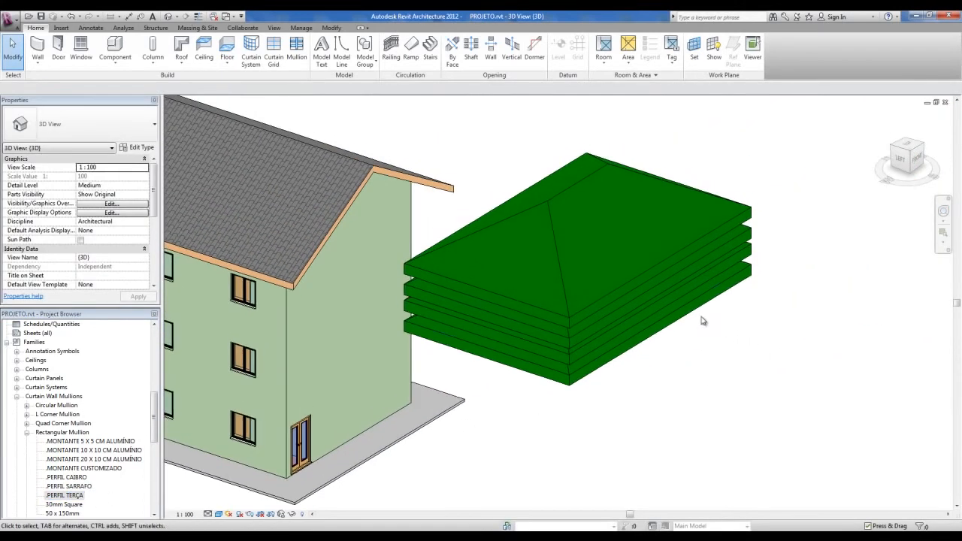
left_click(750, 275)
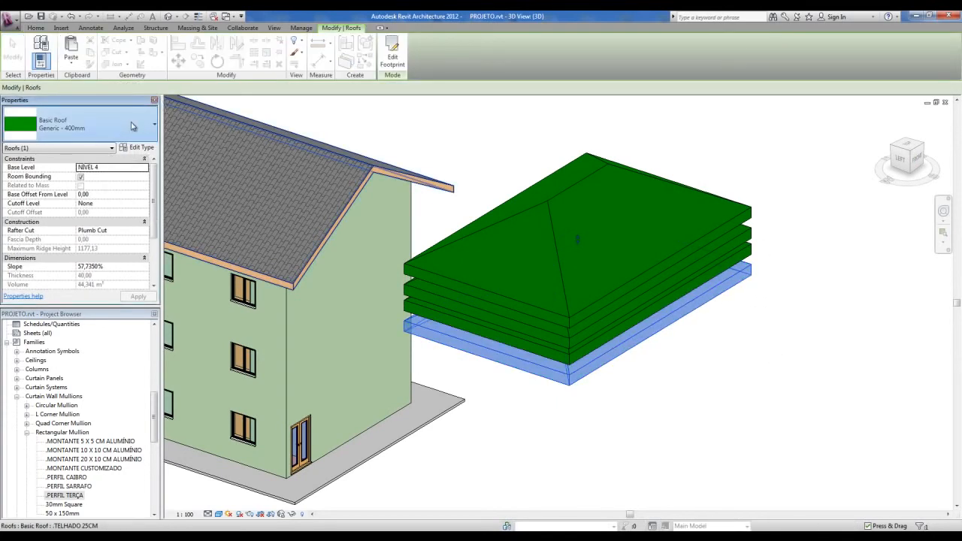
left_click(131, 125)
left_click(55, 328)
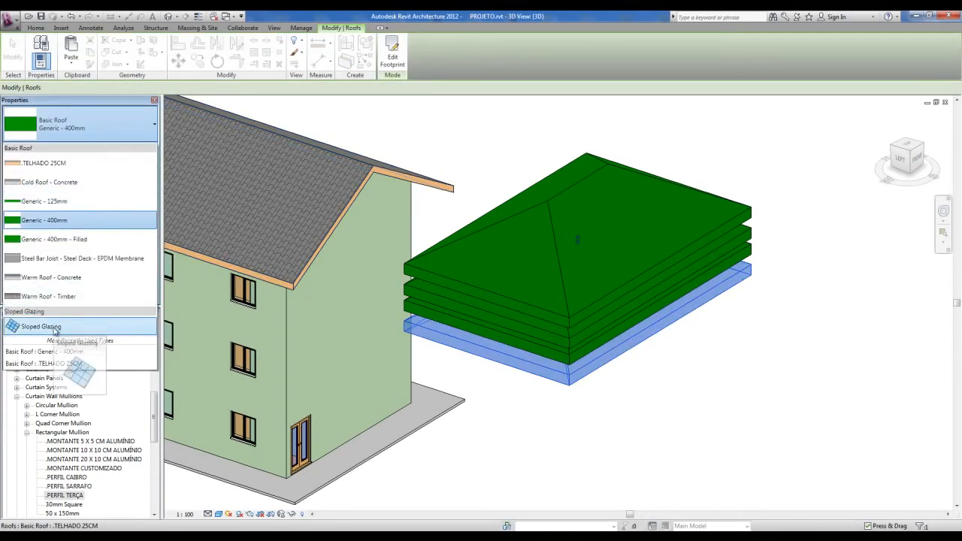
left_click(698, 429)
Duplicate the type of the lowest sloped glazing roof and name the copy .MADEIRAMENTO TERÇAS
scroll(420, 388, "down", 1)
middle_click_drag(260, 378, 434, 388)
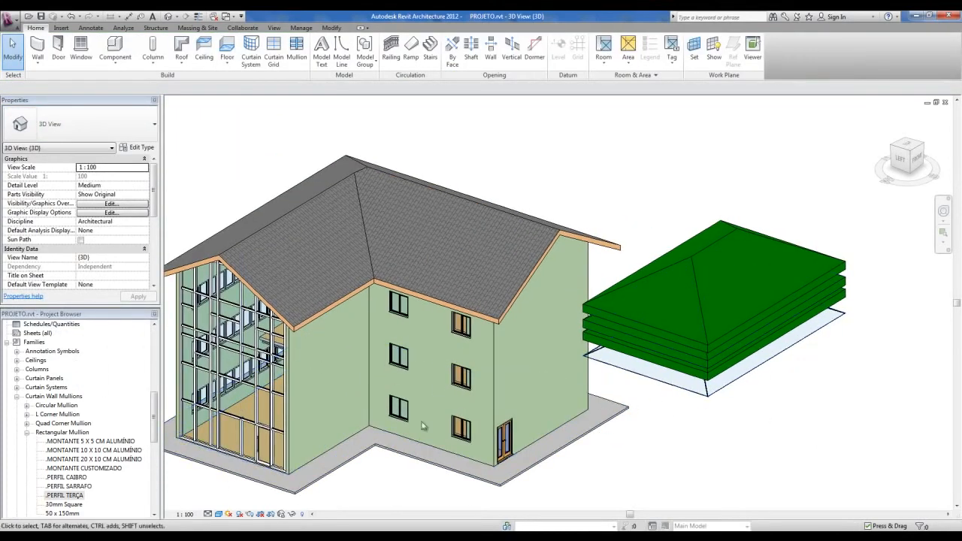
middle_click_drag(927, 455, 729, 448)
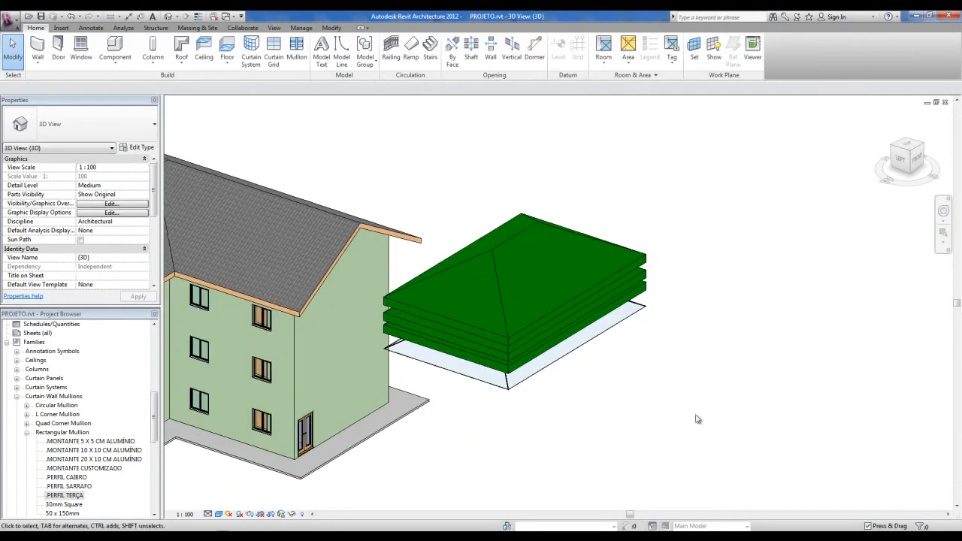
scroll(538, 374, "up", 1)
left_click(538, 374)
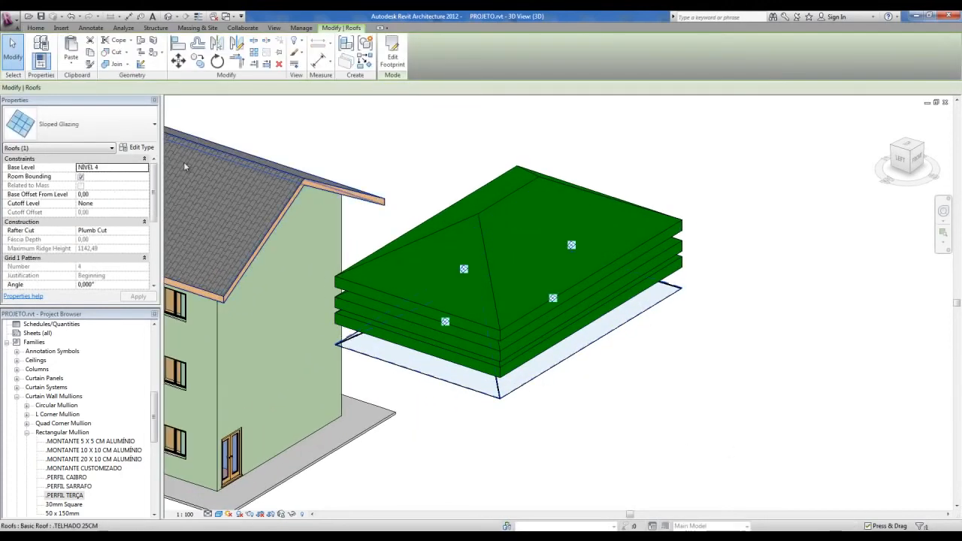
left_click(139, 148)
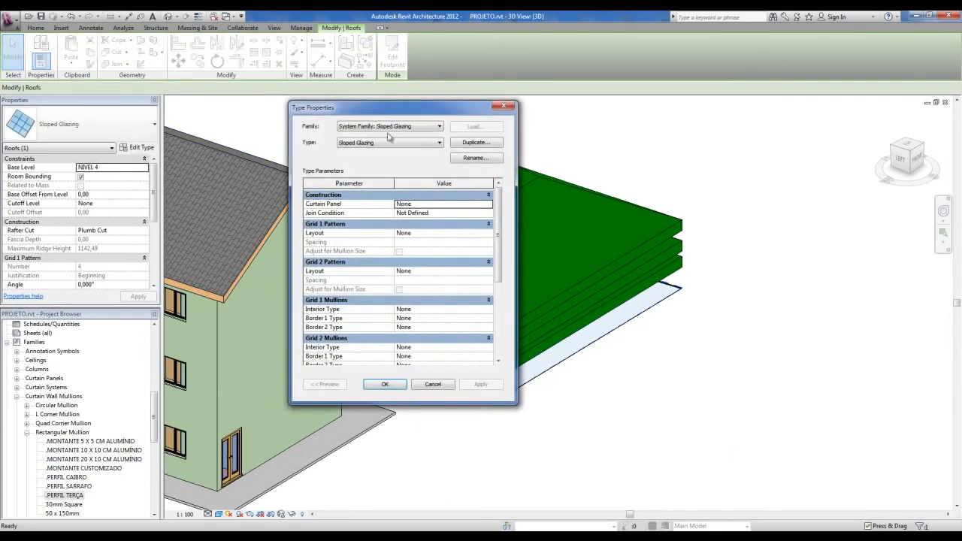
left_click(467, 143)
key("BackSpace")
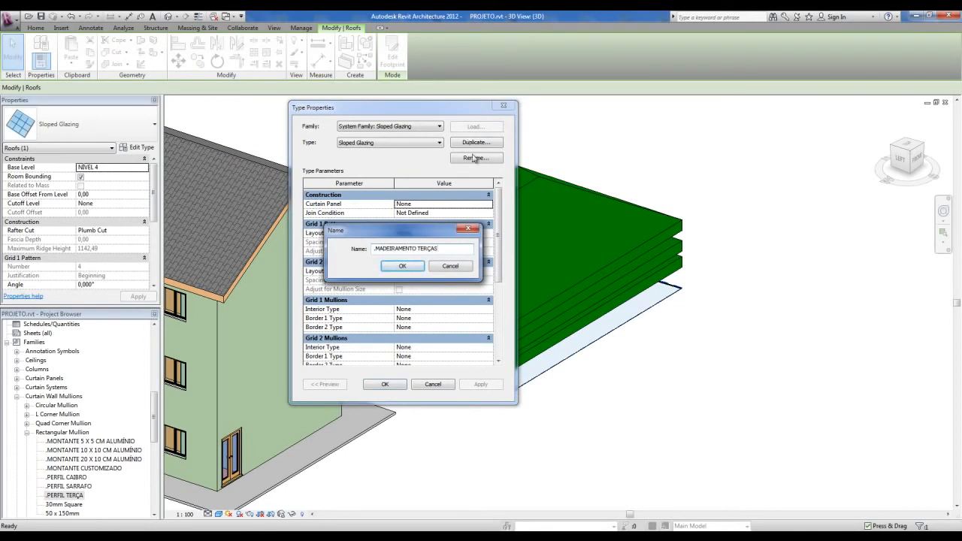
left_click(408, 265)
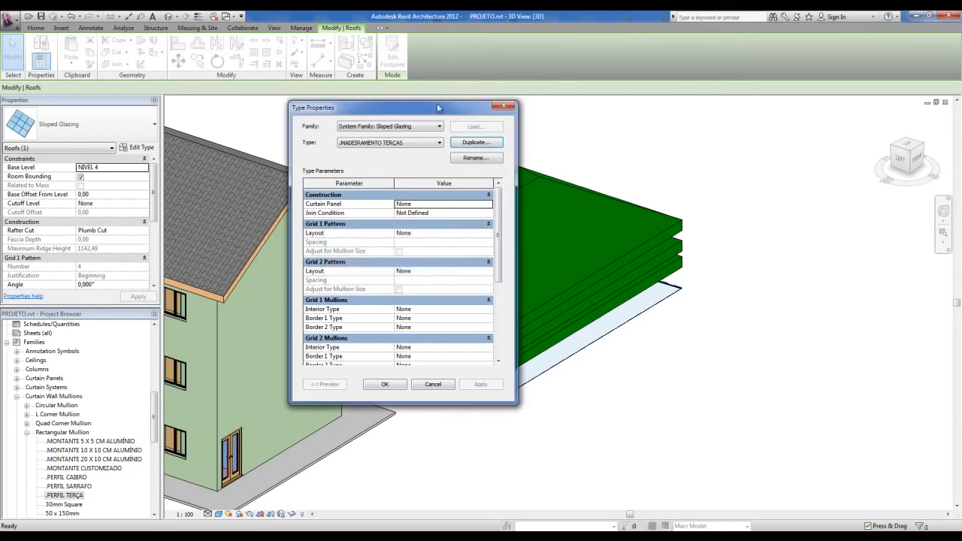
Set the curtain panel of .MADEIRAMENTO TERÇAS to Empty System Panel : Empty
left_click_drag(438, 102, 419, 97)
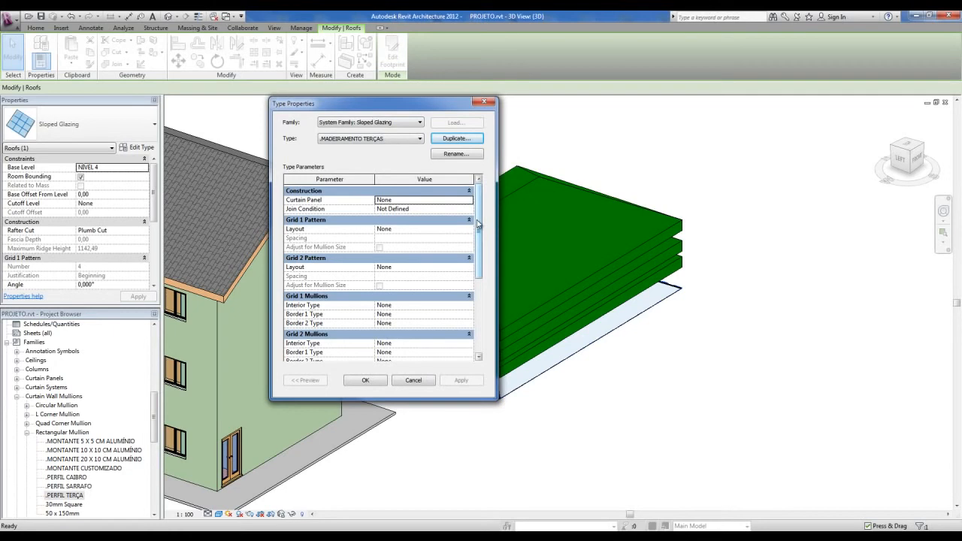
left_click(309, 203)
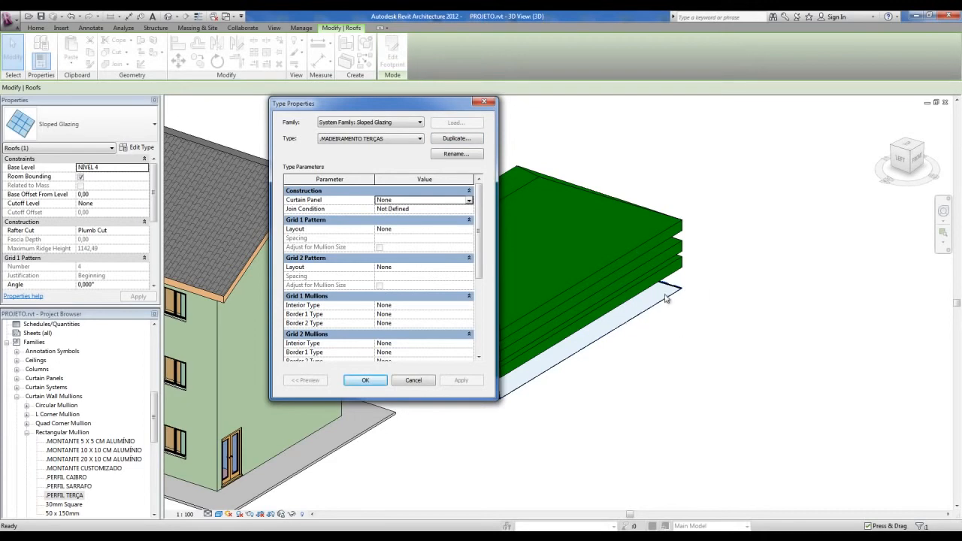
left_click(468, 202)
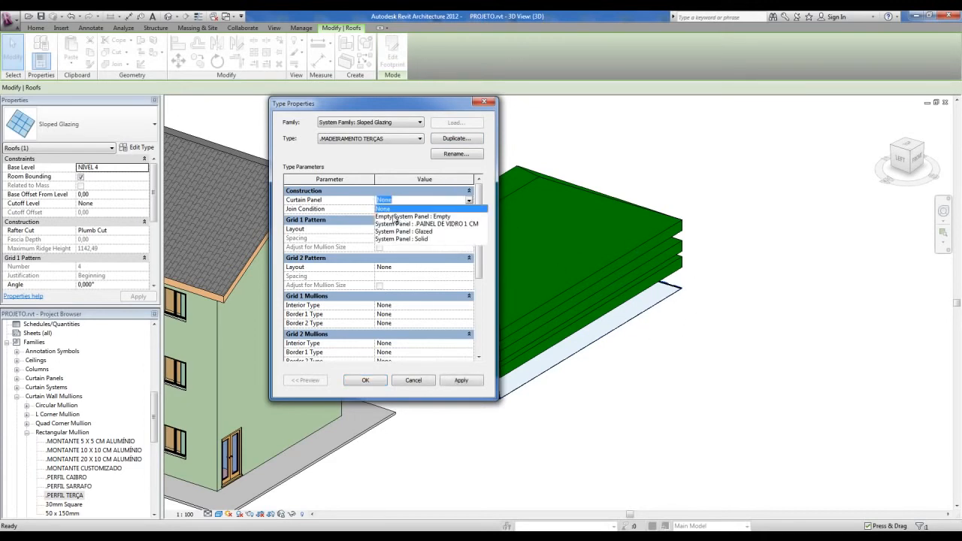
left_click(398, 216)
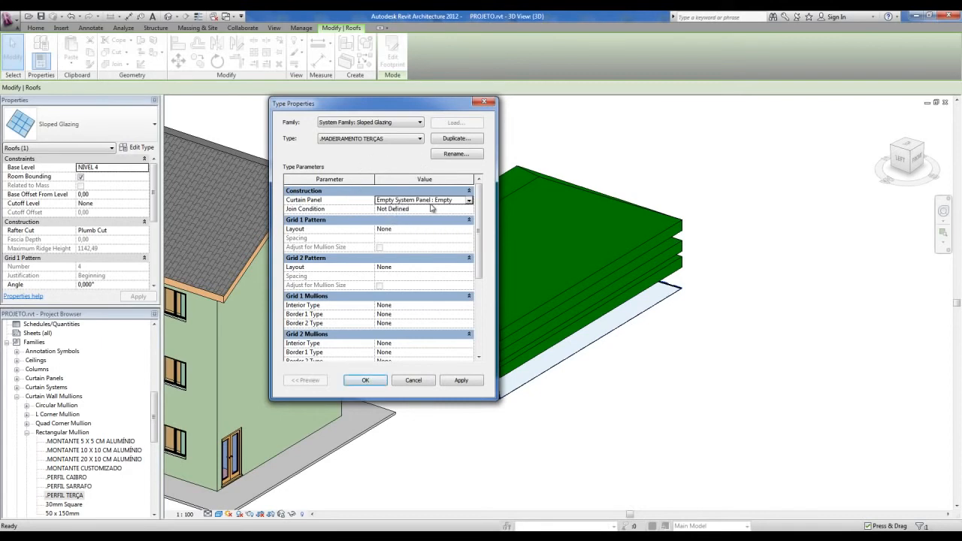
Set the Grid 2 pattern of .MADEIRAMENTO TERÇAS to the Maximum Spacing layout with a spacing of 150
left_click_drag(478, 226, 478, 233)
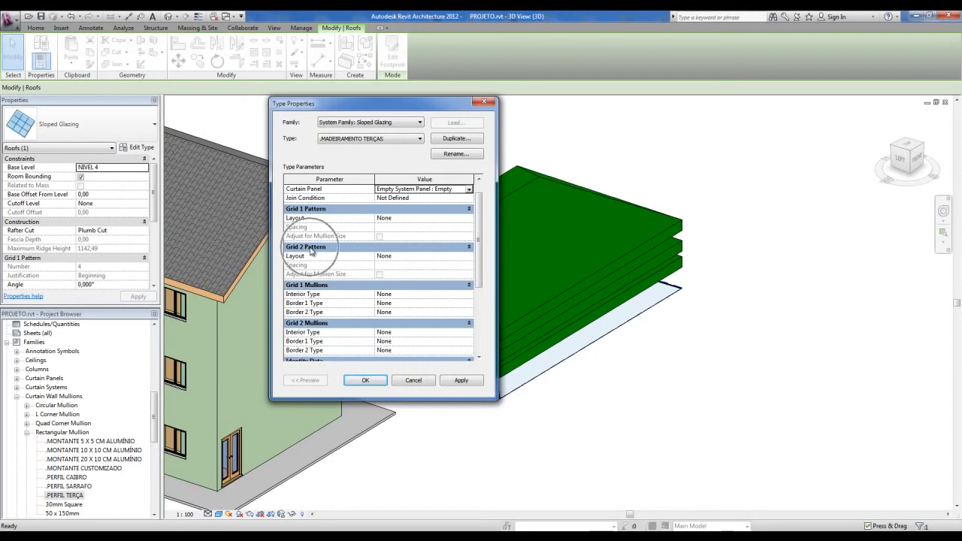
left_click(429, 260)
left_click(469, 256)
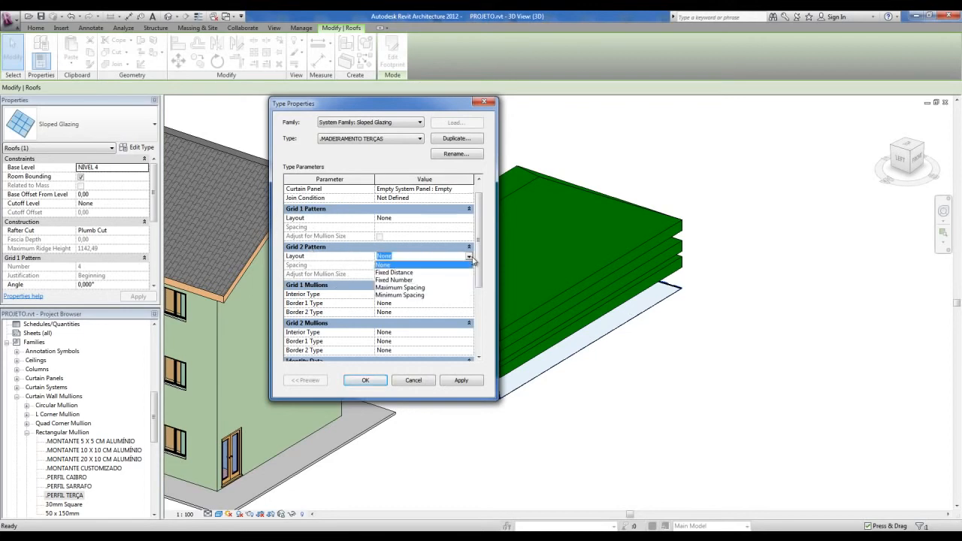
left_click(399, 287)
left_click(391, 265)
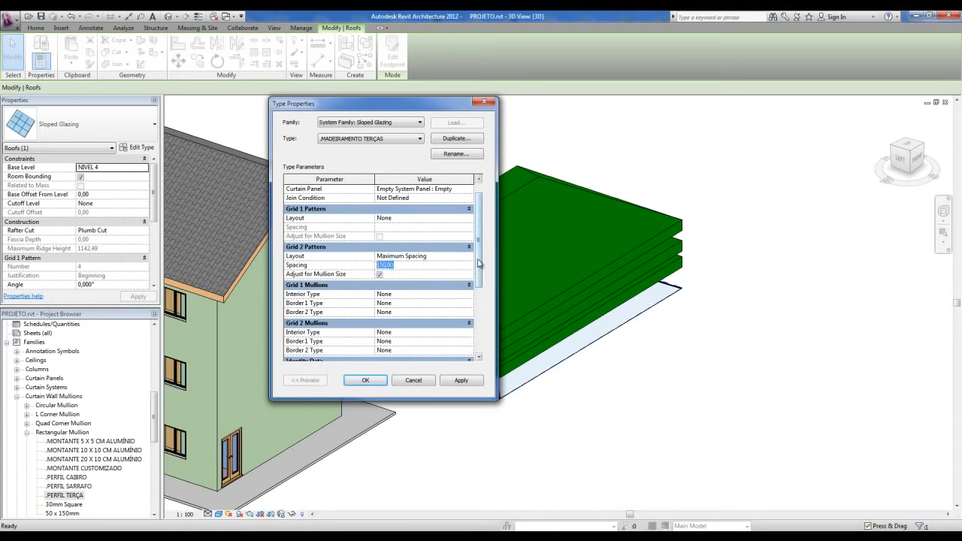
scroll(478, 269, "down", 1)
left_click(400, 246)
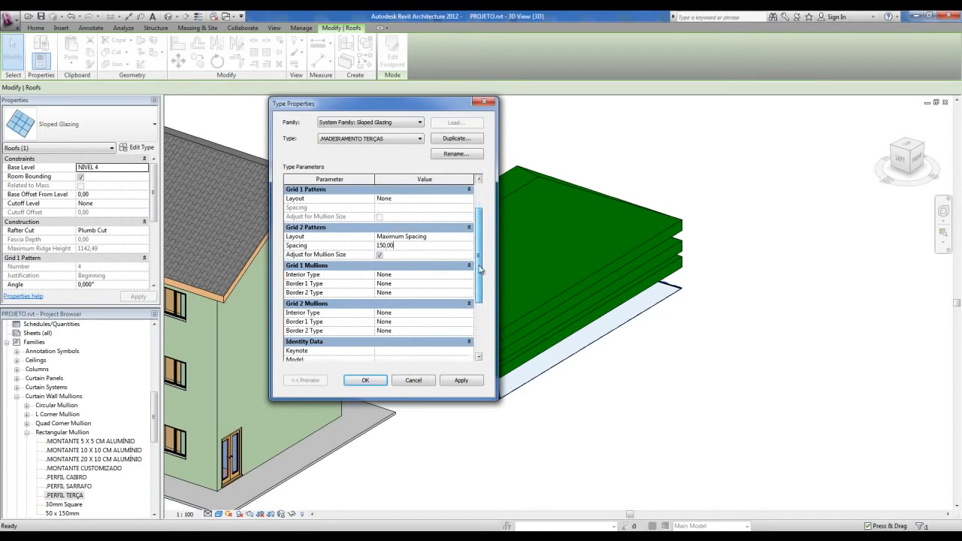
Assign the rectangular mullion .PERFIL TERÇA as the interior type of the Grid 2 mullions
scroll(479, 276, "down", 1)
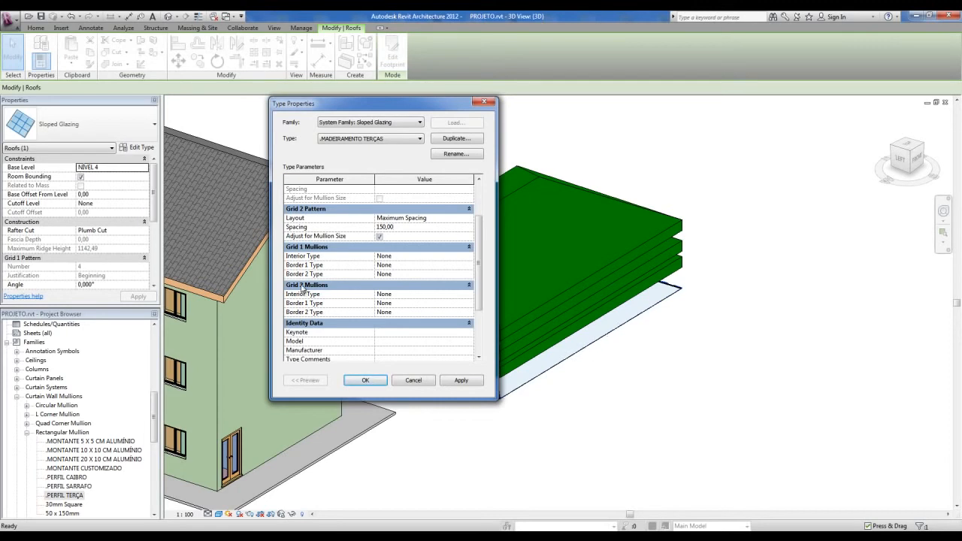
left_click(467, 295)
left_click(468, 294)
left_click_drag(534, 318, 468, 332)
left_click(460, 333)
Assign .PERFIL TERÇA to the Border 1 and Border 2 types of the Grid 2 mullions and accept the type properties
left_click(469, 303)
left_click_drag(531, 323, 532, 342)
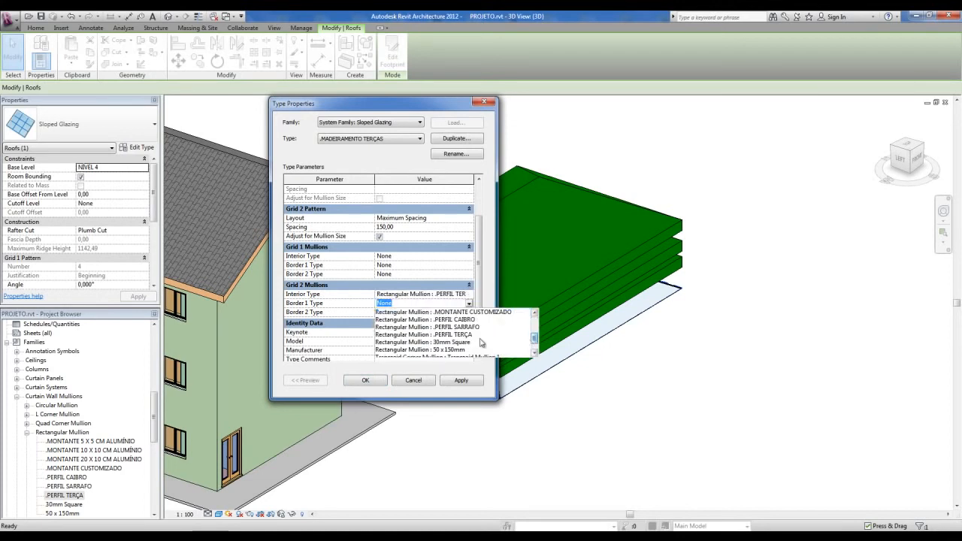
left_click(467, 334)
left_click(469, 311)
left_click_drag(534, 334, 534, 354)
left_click(466, 329)
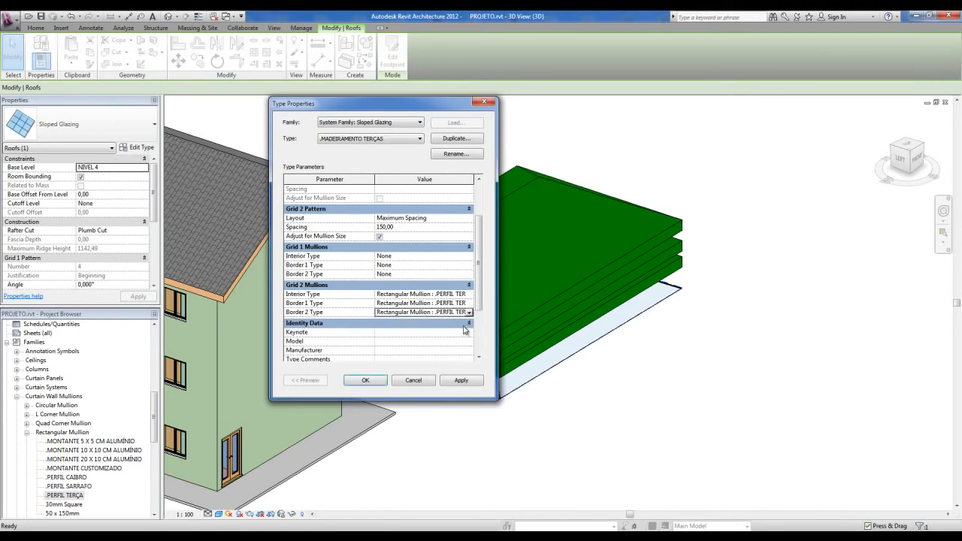
left_click(365, 380)
left_click(606, 409)
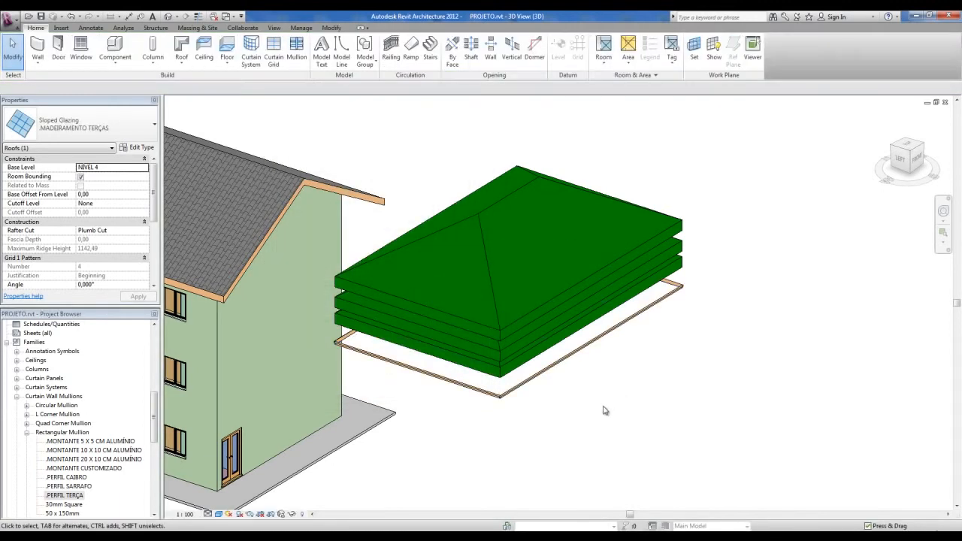
Change the lowest remaining green roof, directly above the purlin frame, to the Sloped Glazing type
middle_click_drag(599, 395, 566, 433, "shift")
scroll(549, 293, "up", 2)
scroll(549, 299, "down", 2)
middle_click_drag(562, 424, 645, 400)
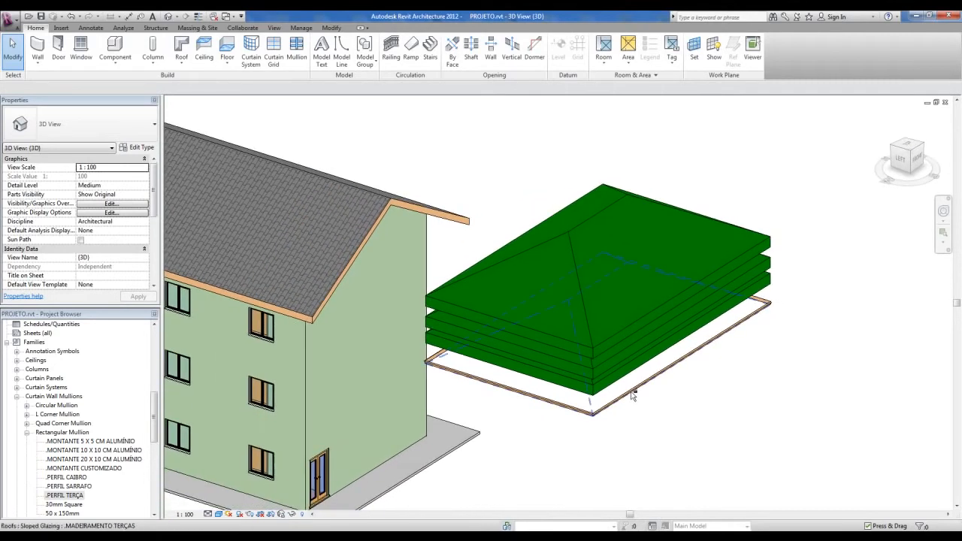
left_click(764, 291)
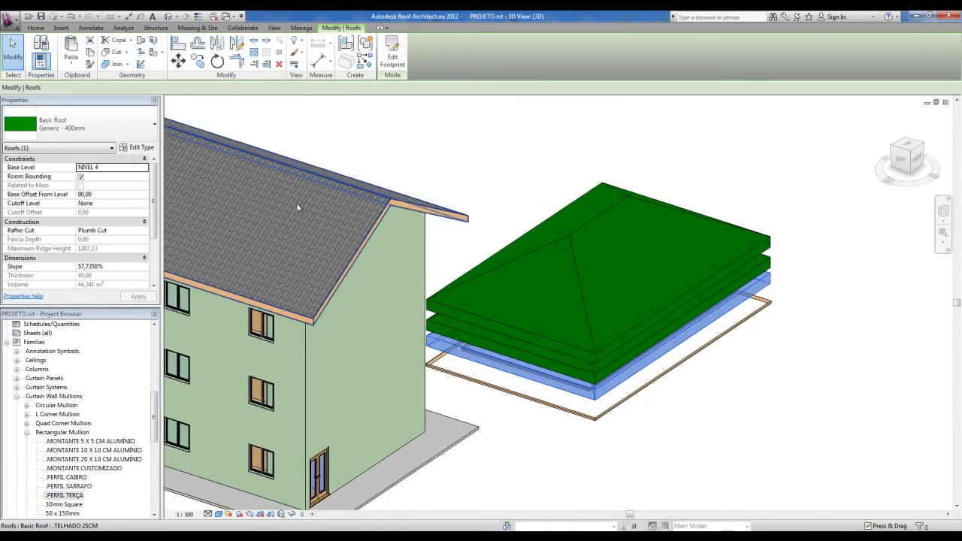
left_click(134, 134)
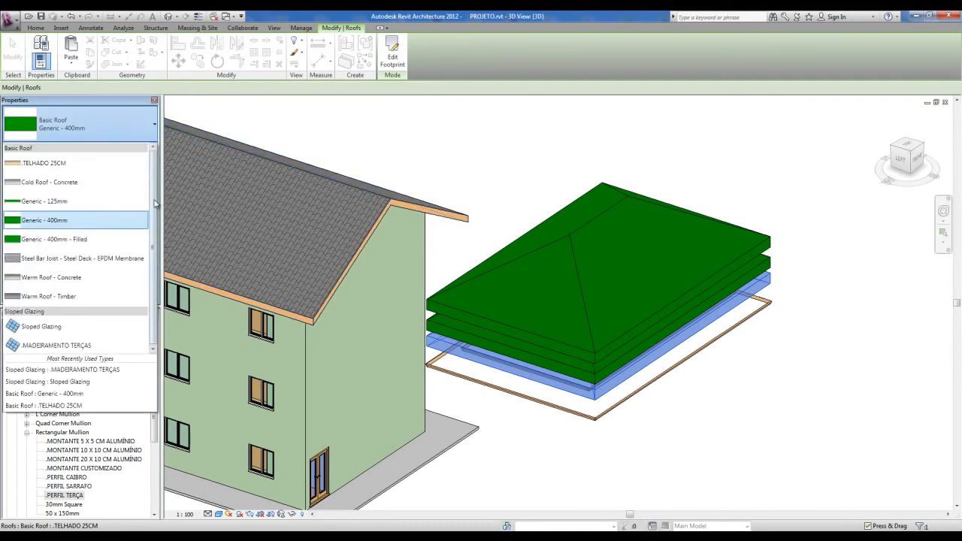
left_click(45, 325)
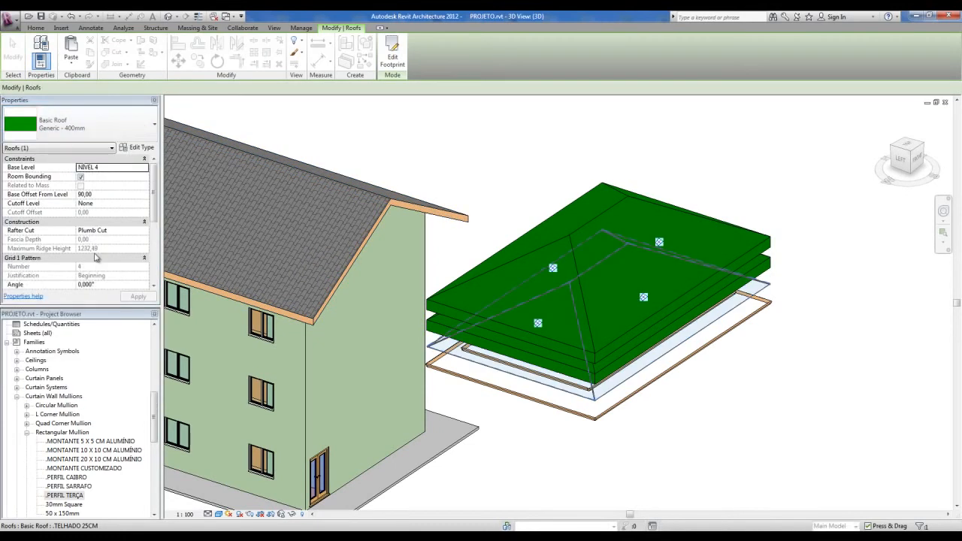
Duplicate the Sloped Glazing type as .MADEIRAMENTO CAIBROS and set its curtain panel to Empty System Panel : Empty
left_click(137, 147)
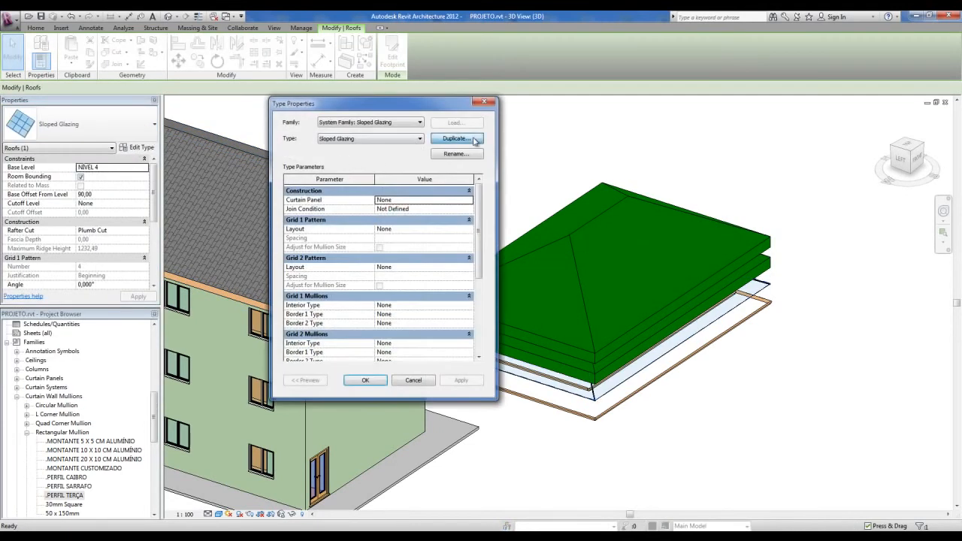
left_click(473, 139)
type(".MADEIRAMENTO CAIBROS")
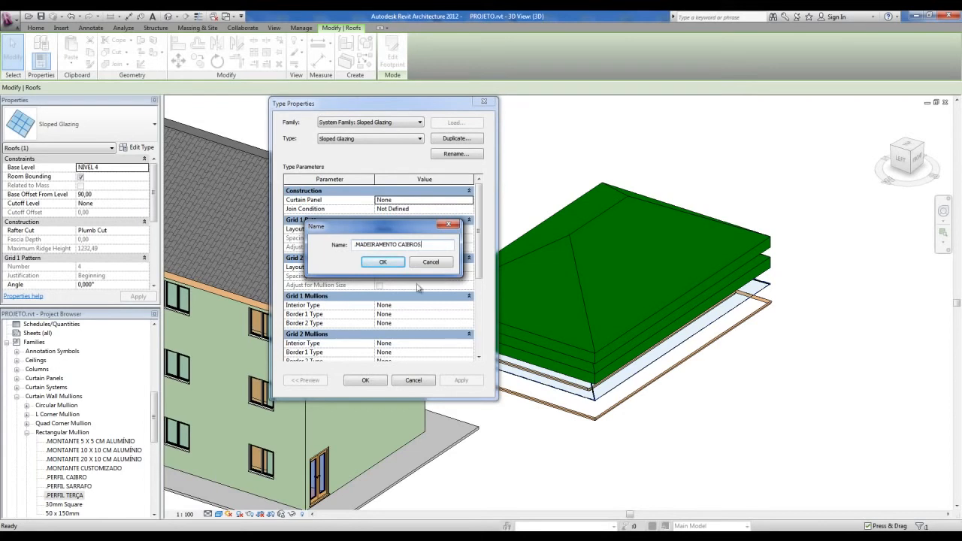
left_click(383, 262)
left_click(468, 199)
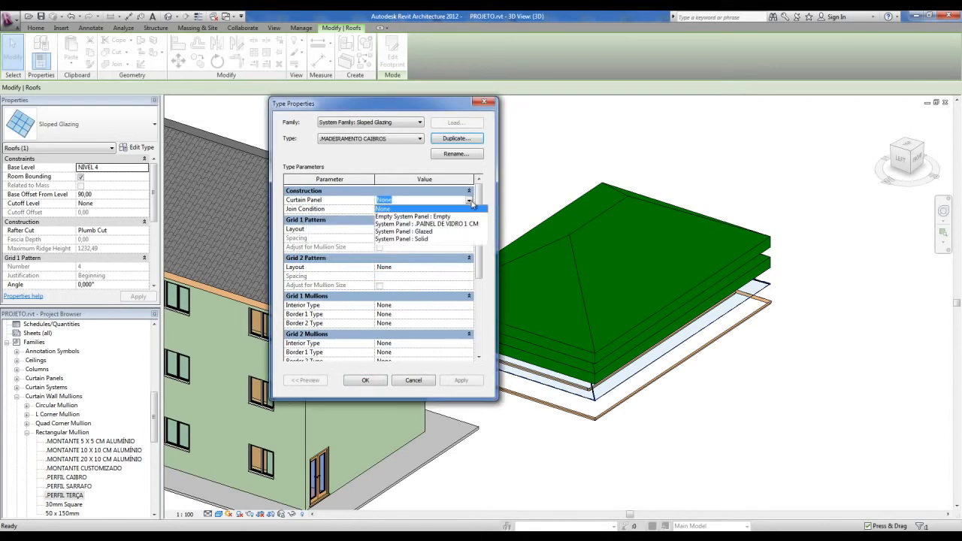
left_click(421, 216)
Set the Grid 1 pattern of .MADEIRAMENTO CAIBROS to the Maximum Spacing layout with a spacing of 50
scroll(350, 213, "down", 1)
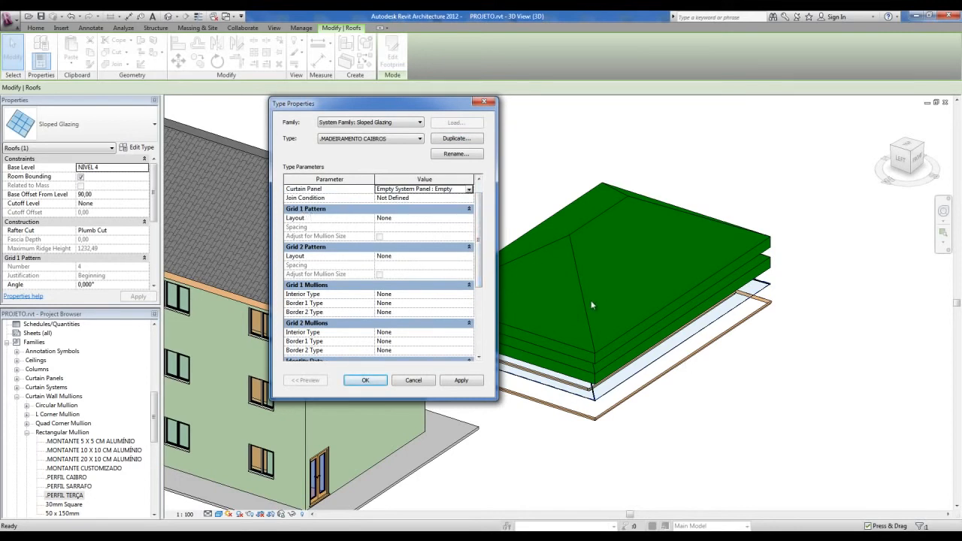
left_click(468, 220)
left_click(409, 250)
left_click(413, 227)
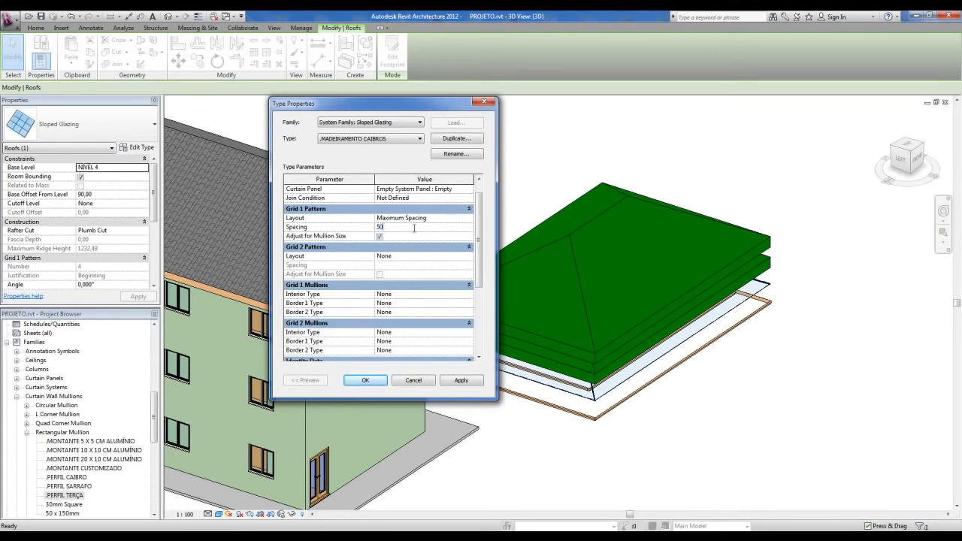
type("50")
scroll(478, 257, "down", 1)
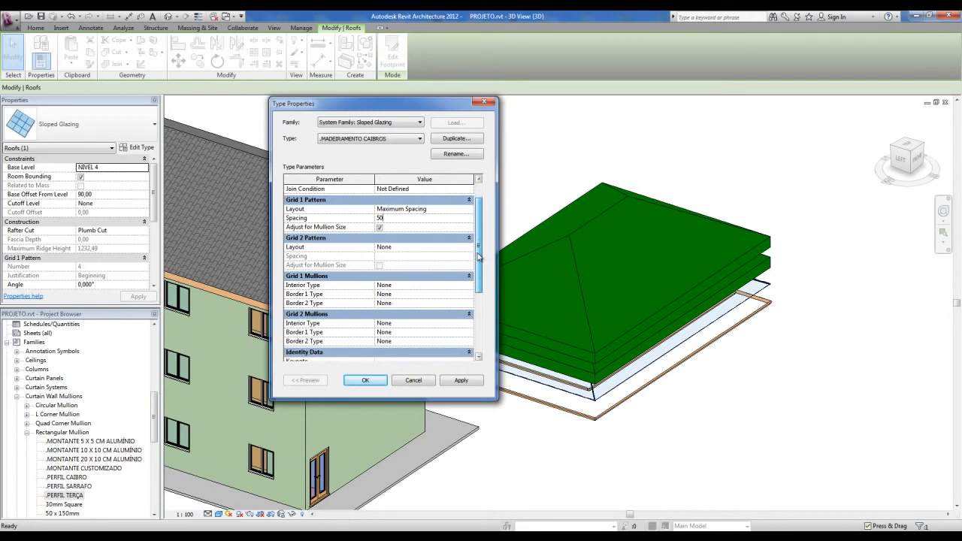
left_click(433, 210)
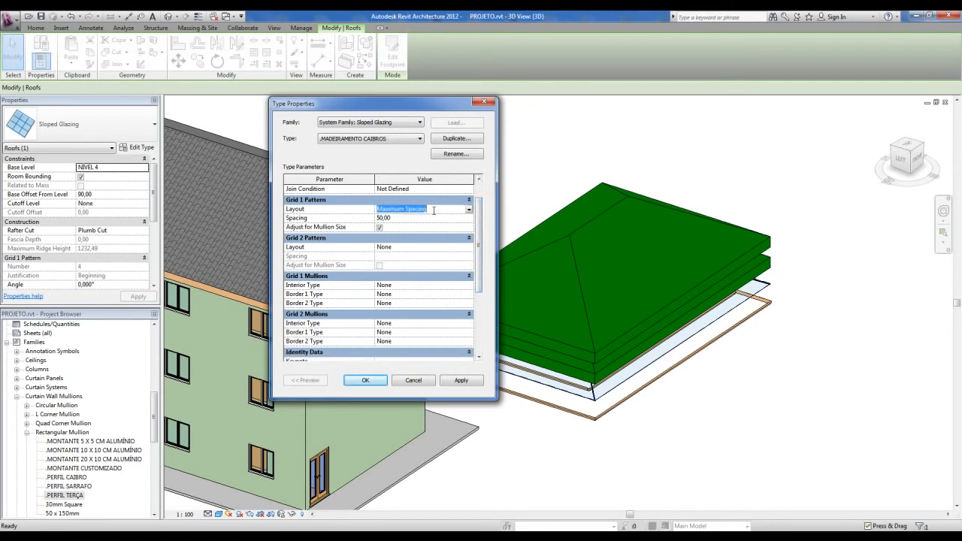
left_click(423, 218)
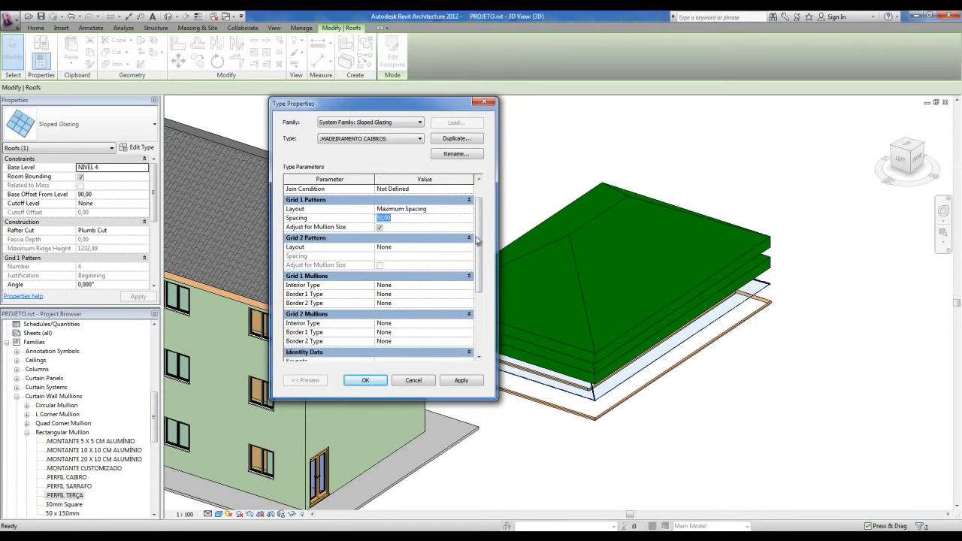
Assign the rectangular mullion .PERFIL CAIBRO as the interior type of the Grid 1 mullions
scroll(479, 249, "down", 1)
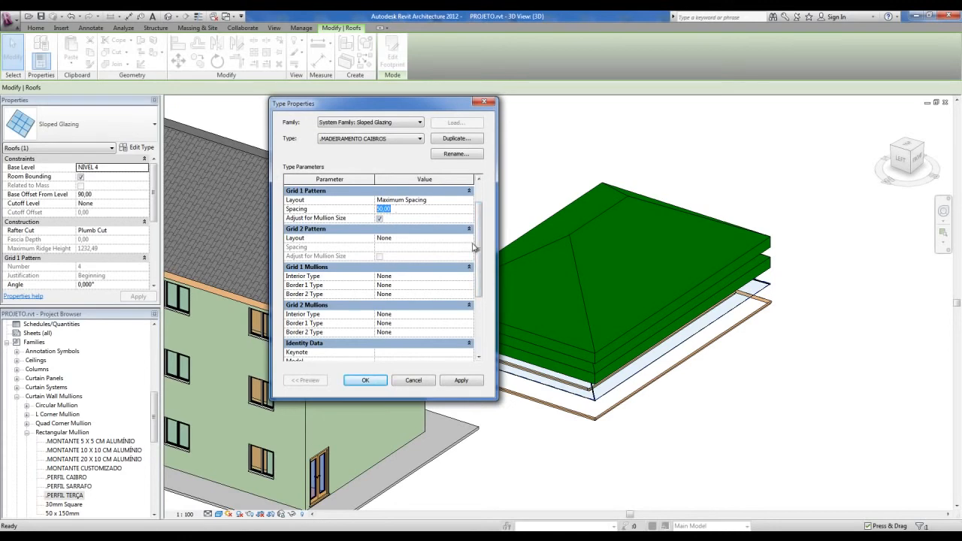
scroll(473, 246, "down", 1)
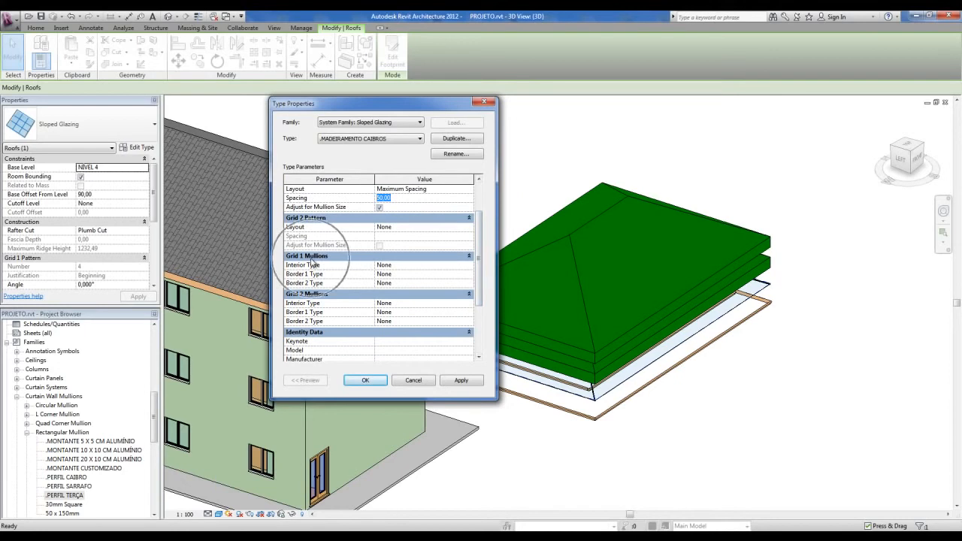
left_click(467, 267)
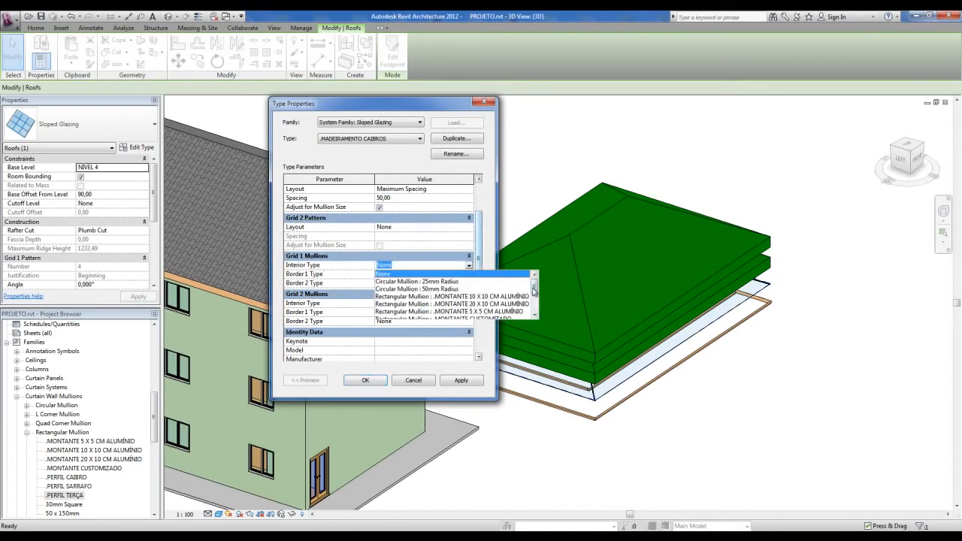
scroll(531, 300, "down", 2)
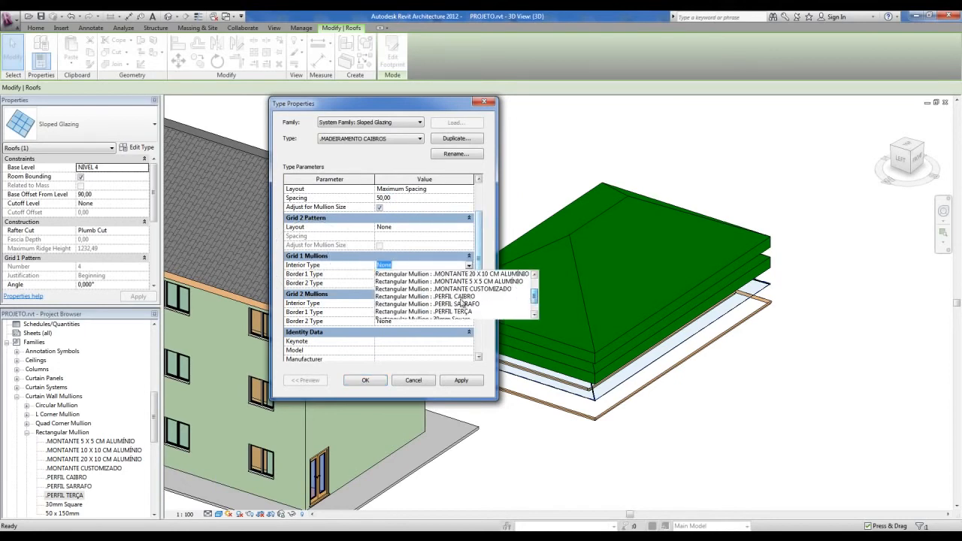
left_click(461, 297)
Assign .PERFIL CAIBRO to the Border 1 and Border 2 types of the Grid 1 mullions and accept the type properties
left_click(467, 275)
left_click(469, 275)
scroll(535, 306, "down", 3)
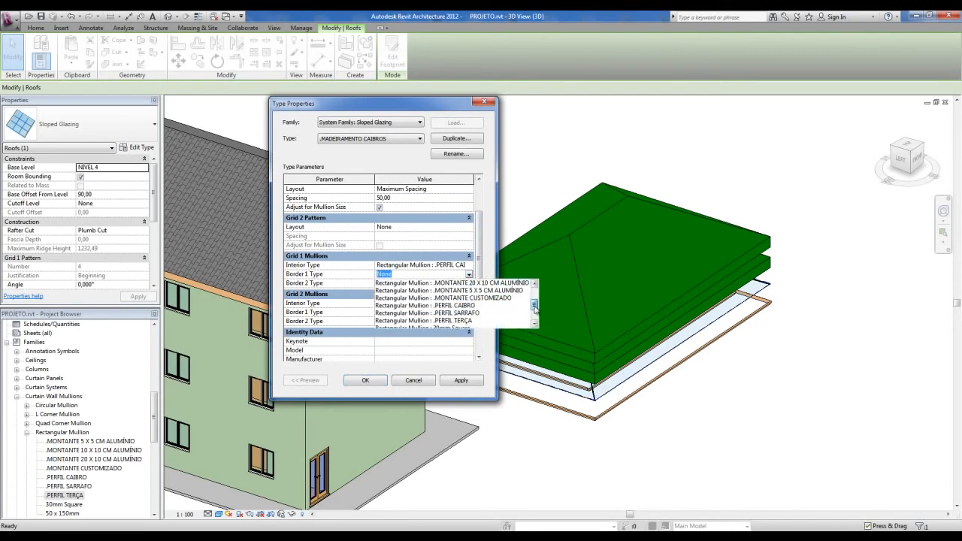
left_click(462, 306)
left_click(468, 283)
left_click(469, 283)
scroll(533, 309, "down", 2)
scroll(533, 310, "down", 1)
left_click(463, 334)
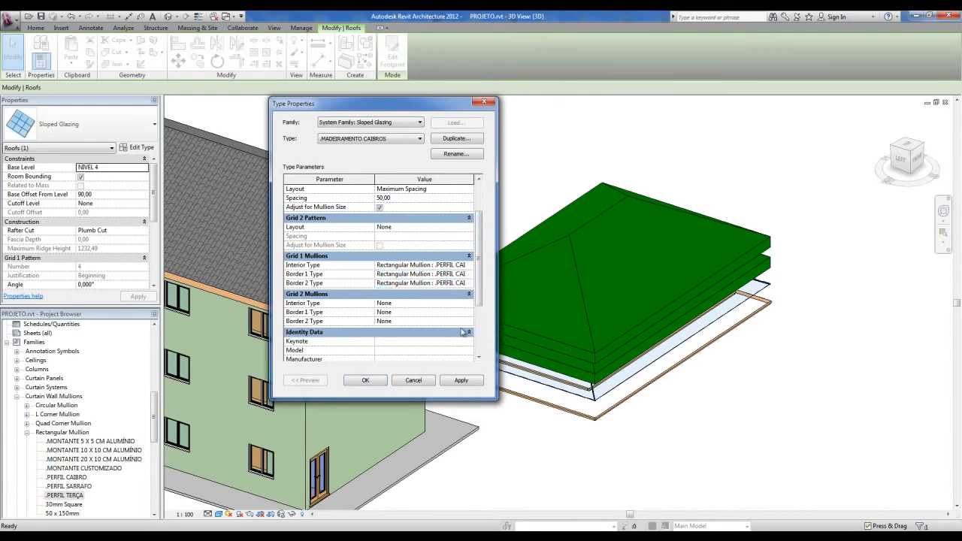
left_click(367, 381)
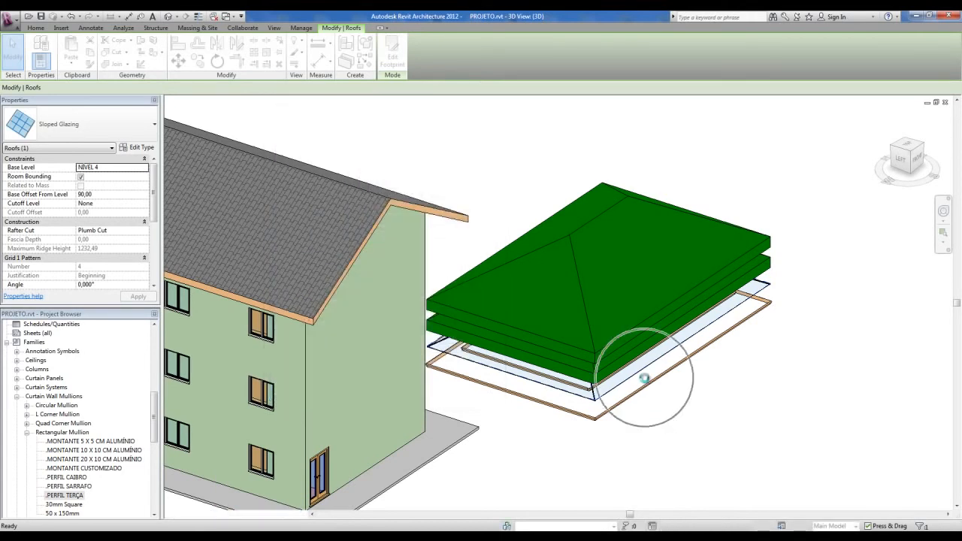
left_click(674, 426)
Change the lower of the two remaining green roofs, directly above the rafters, to the Sloped Glazing type
middle_click_drag(674, 426, 674, 237, "shift")
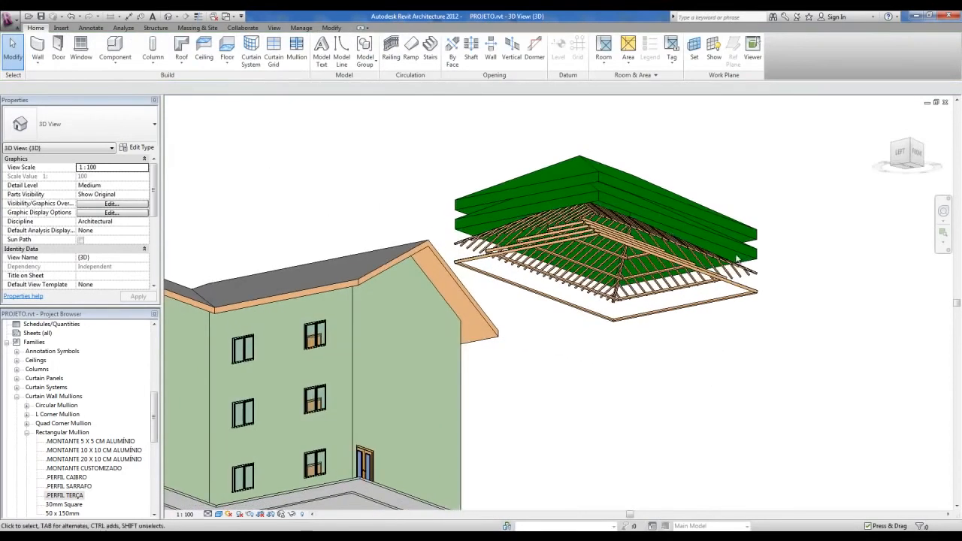
scroll(740, 260, "up", 3)
middle_click_drag(741, 264, 741, 339, "shift")
scroll(713, 309, "down", 4)
left_click(740, 317)
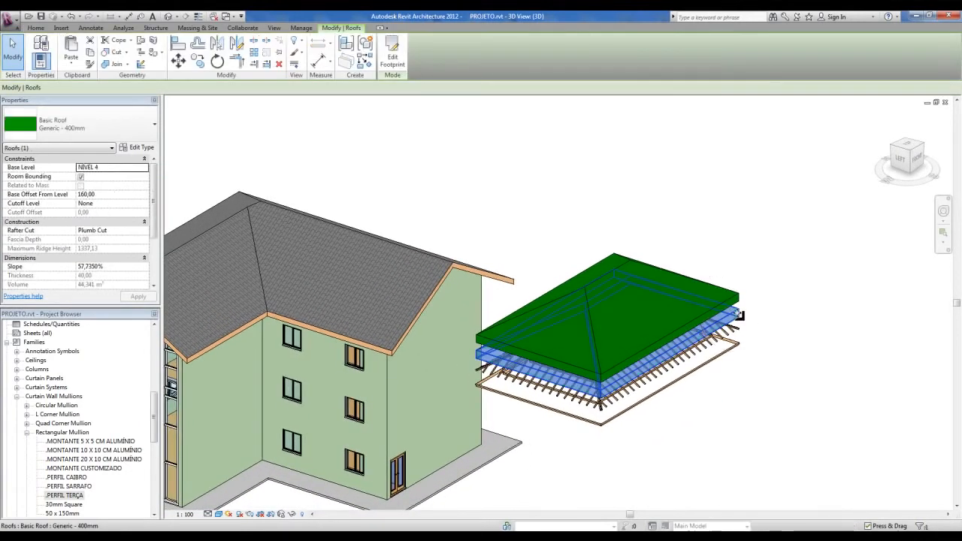
left_click(114, 126)
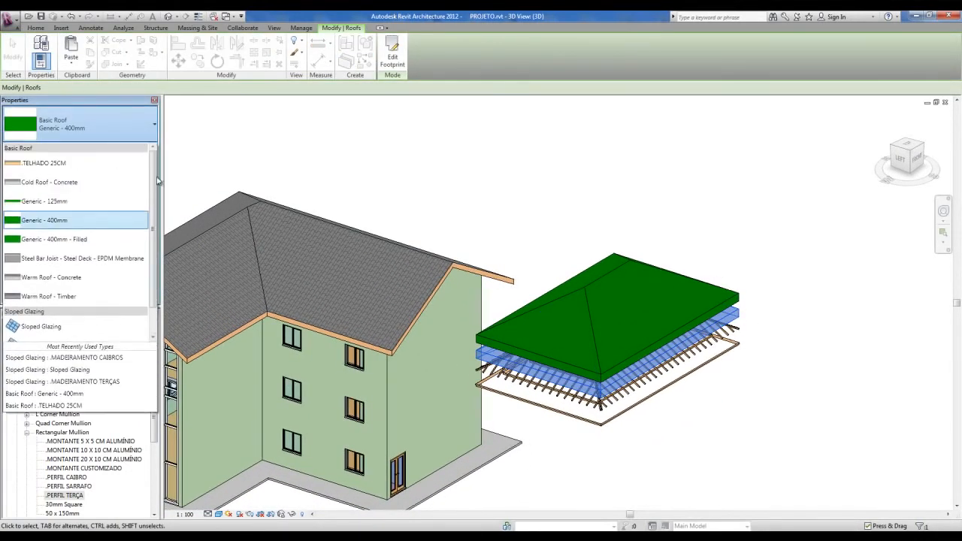
scroll(60, 285, "down", 1)
left_click(55, 295)
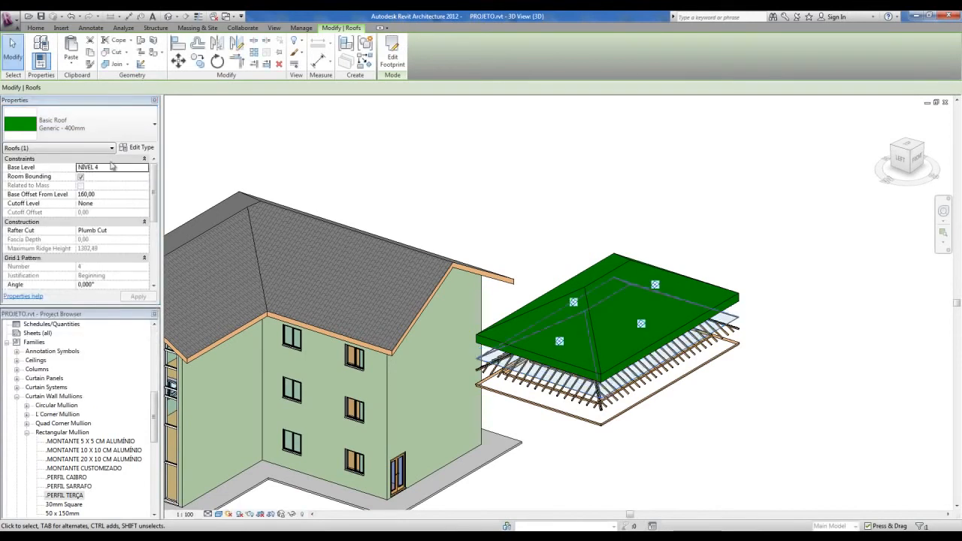
Duplicate the Sloped Glazing type as .MADEIRAMENTO SARRAFOS and set its curtain panel to Empty System Panel : Empty
left_click(137, 147)
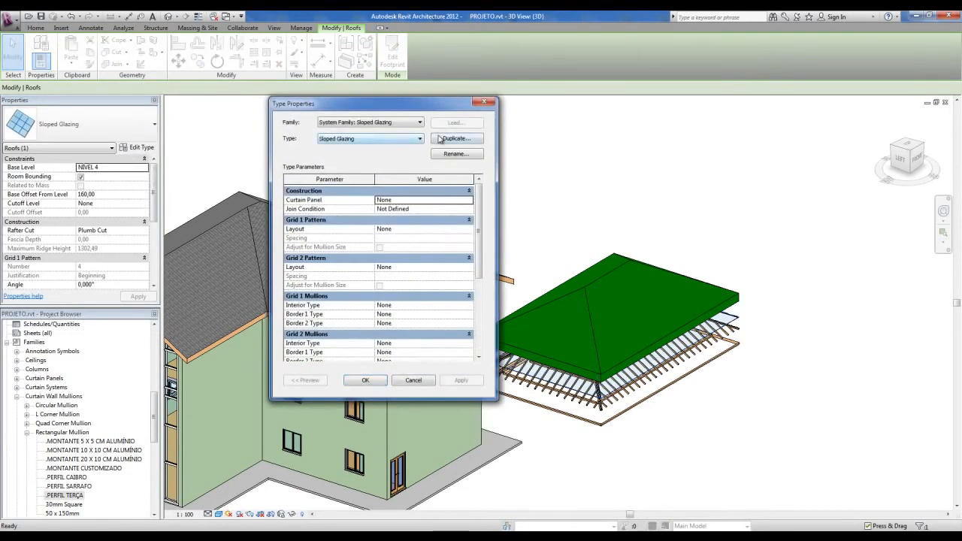
left_click(453, 138)
type(".MADEIRAMENTO SARRAFOS")
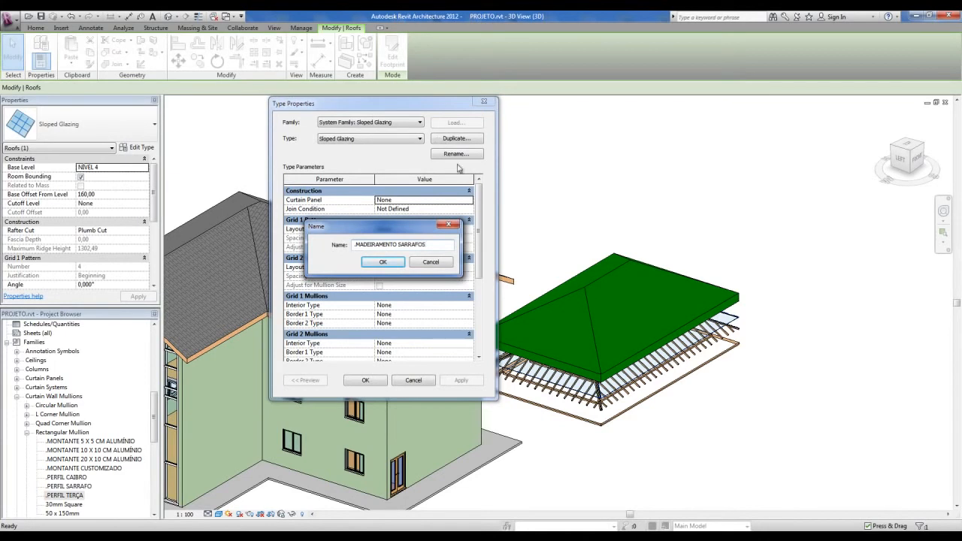
left_click(384, 261)
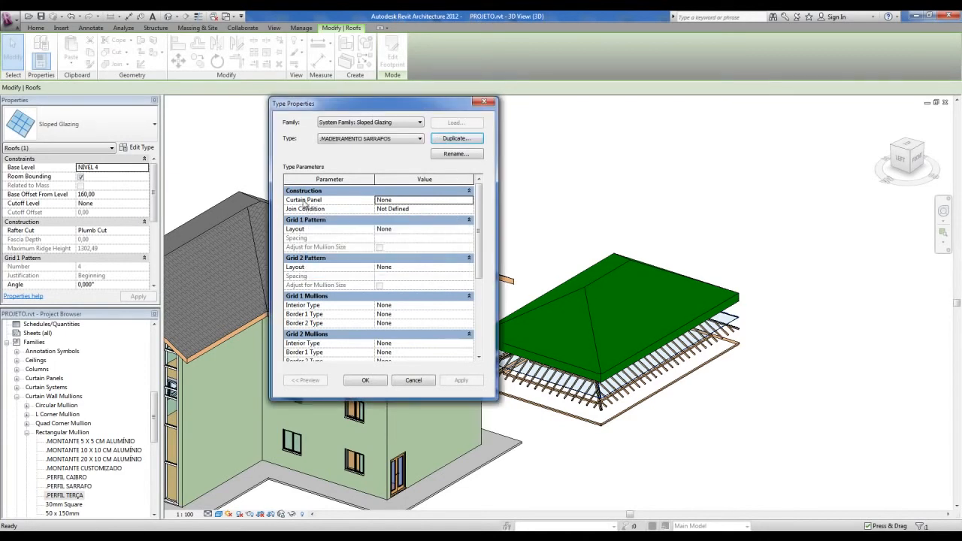
left_click(463, 200)
left_click(469, 200)
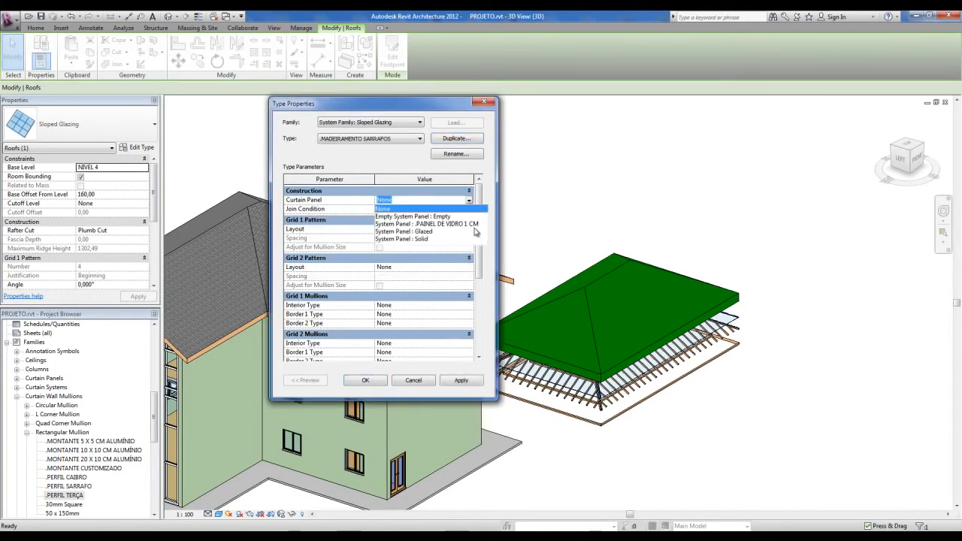
left_click(444, 225)
Set the Grid 2 pattern of .MADEIRAMENTO SARRAFOS to the Maximum Spacing layout with a spacing of 35
scroll(477, 260, "down", 1)
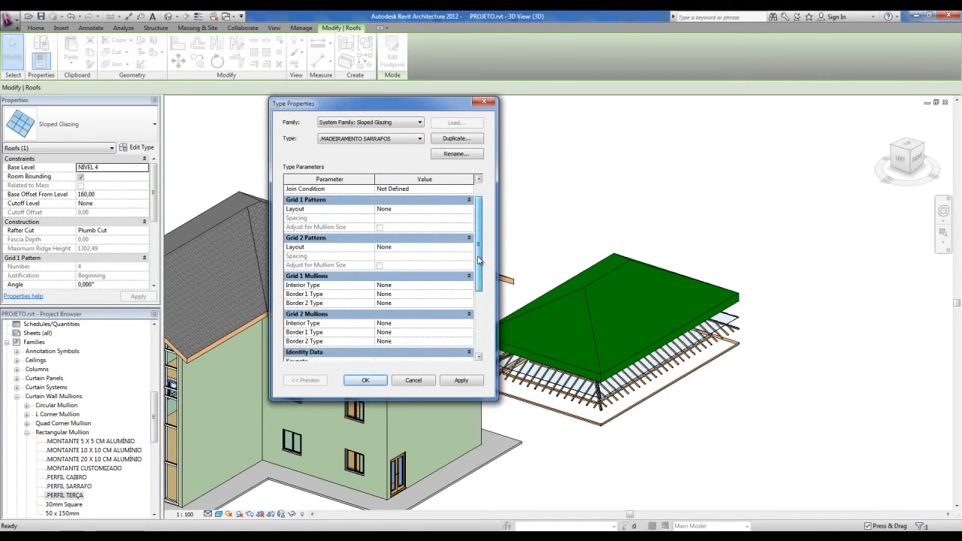
left_click(466, 247)
left_click(469, 247)
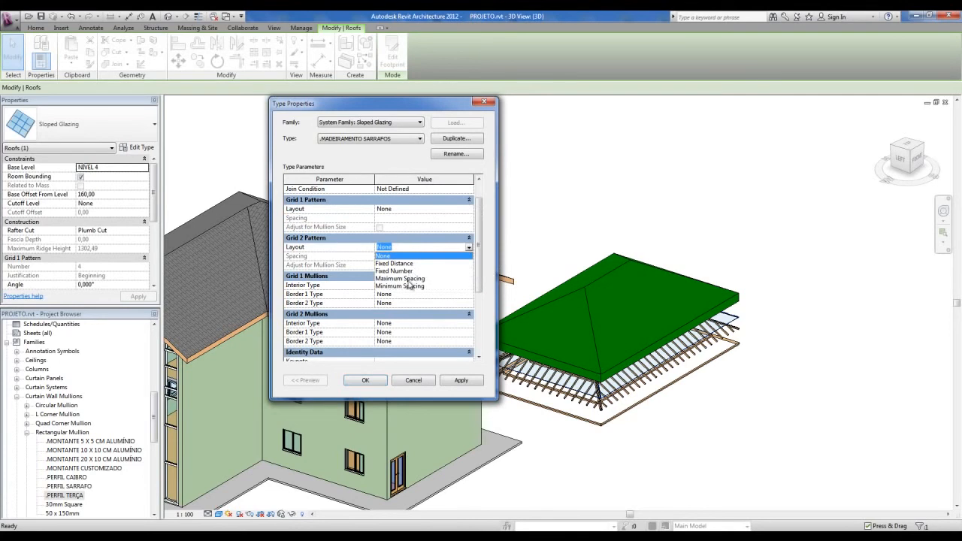
left_click(406, 279)
left_click(409, 256)
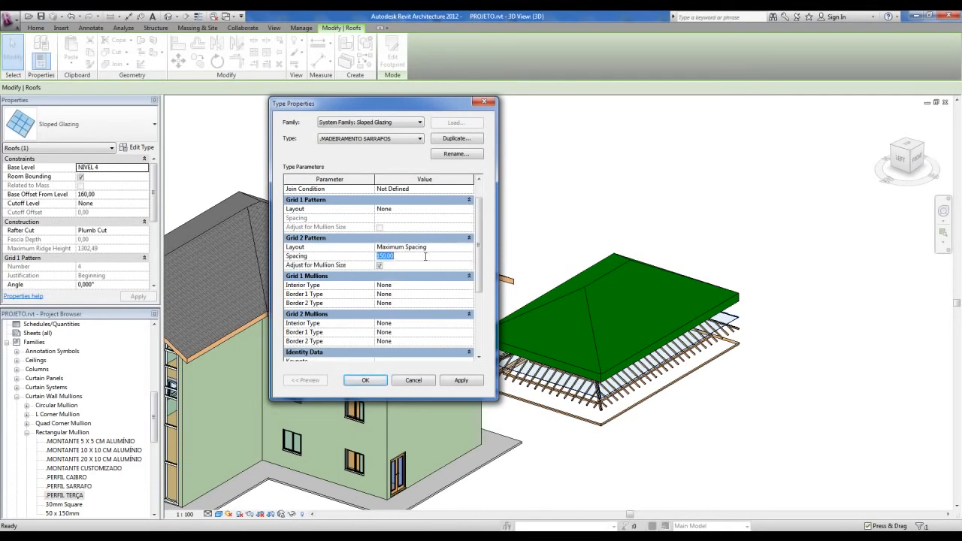
scroll(482, 269, "down", 1)
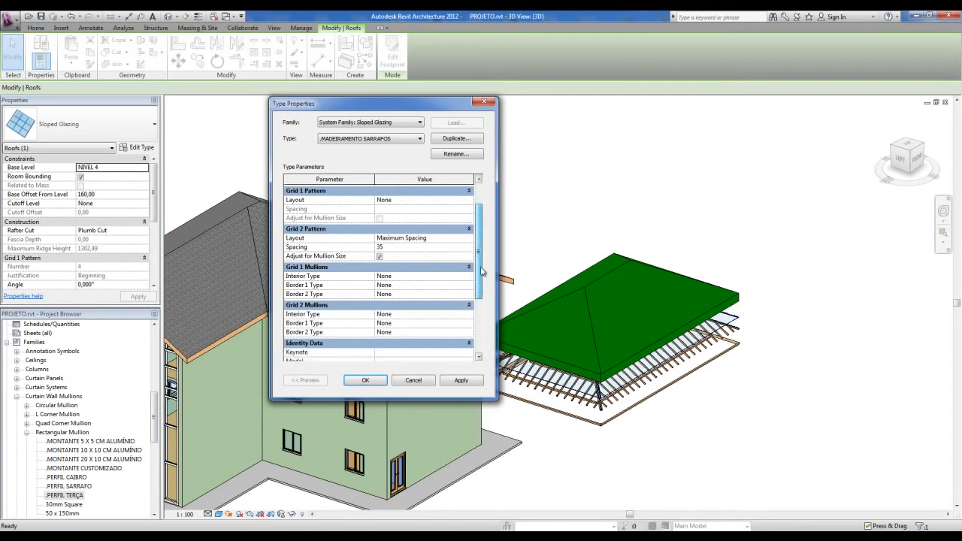
Assign the rectangular mullion .PERFIL SARRAFO as the interior type of the Grid 2 mullions
scroll(482, 270, "down", 1)
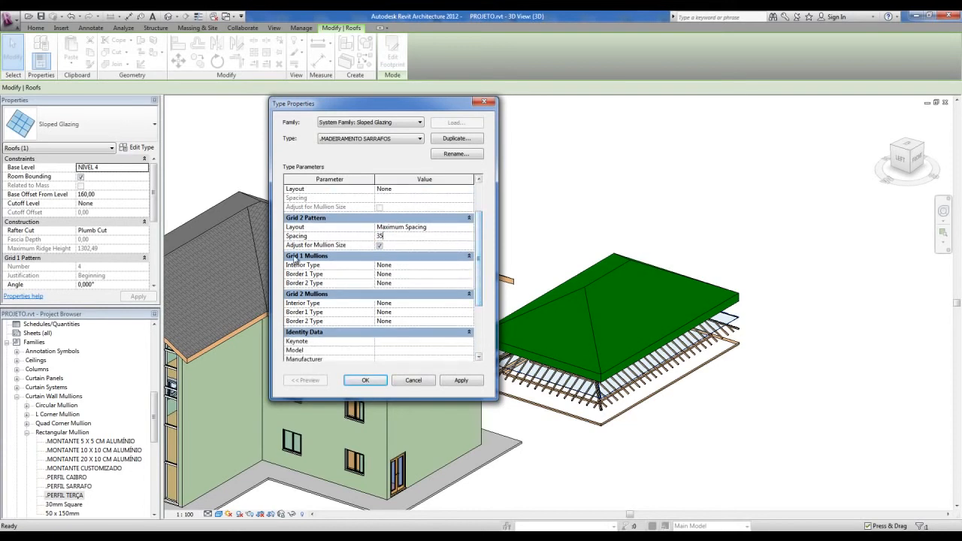
scroll(478, 295, "down", 3)
left_click(469, 276)
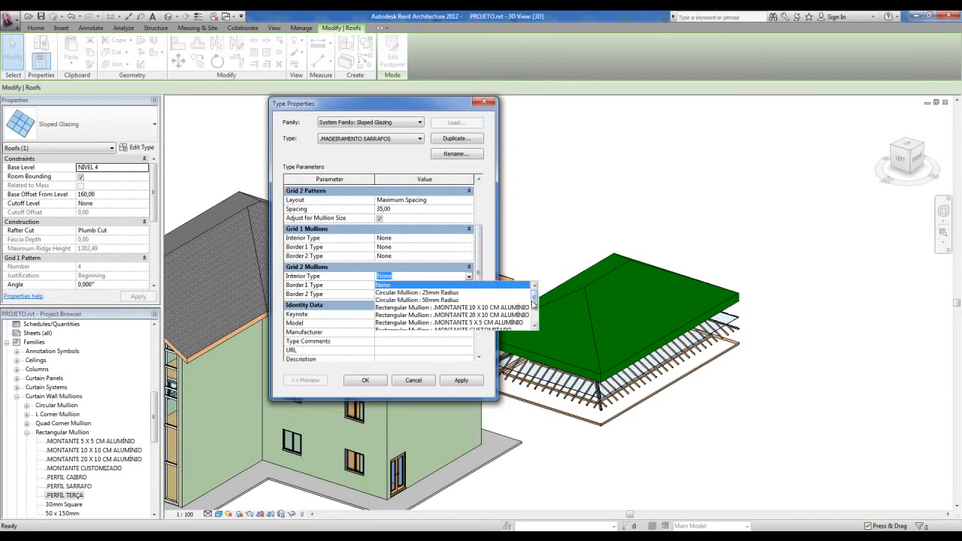
scroll(532, 305, "down", 2)
left_click(452, 310)
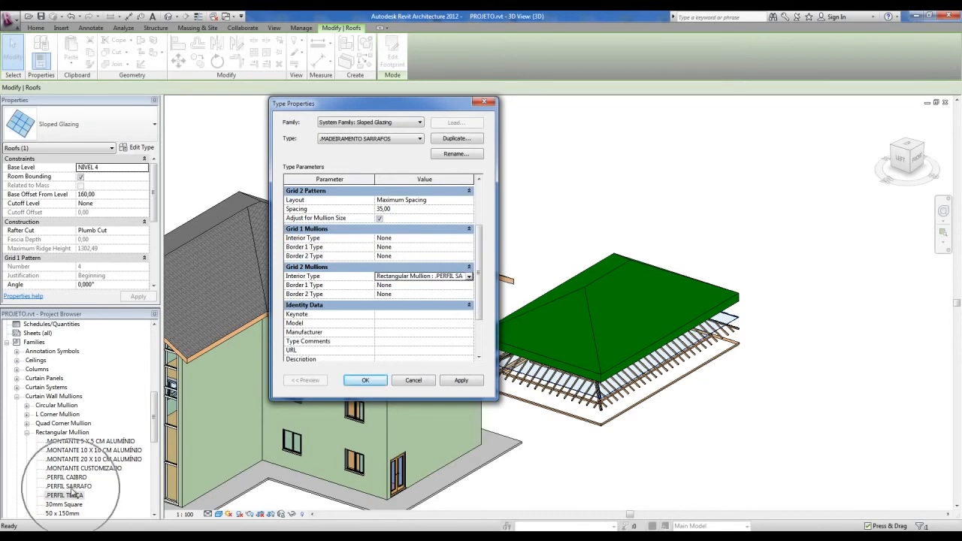
Assign .PERFIL SARRAFO to the Border 1 and Border 2 types of the Grid 2 mullions and accept the type properties
left_click(469, 286)
scroll(520, 321, "down", 3)
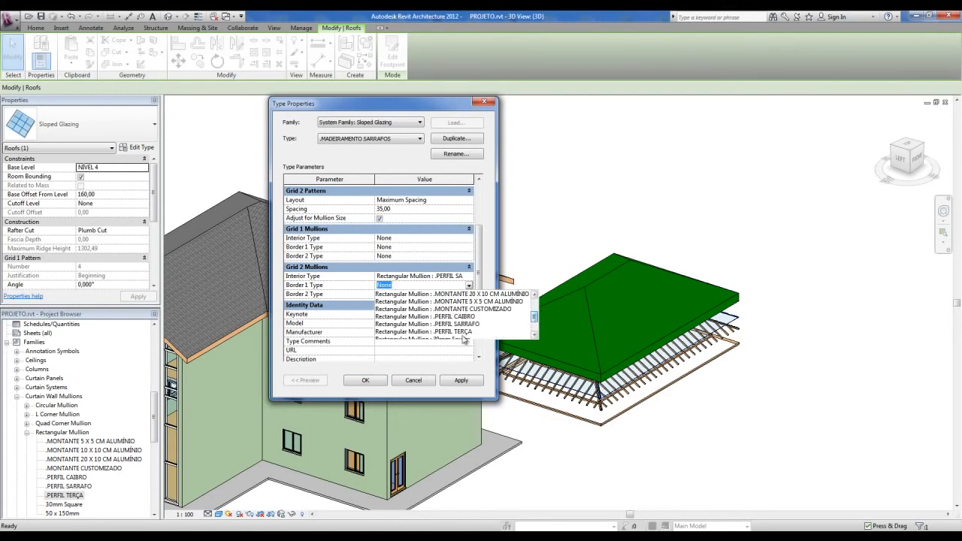
left_click(468, 324)
left_click(469, 294)
scroll(534, 324, "down", 3)
left_click(443, 340)
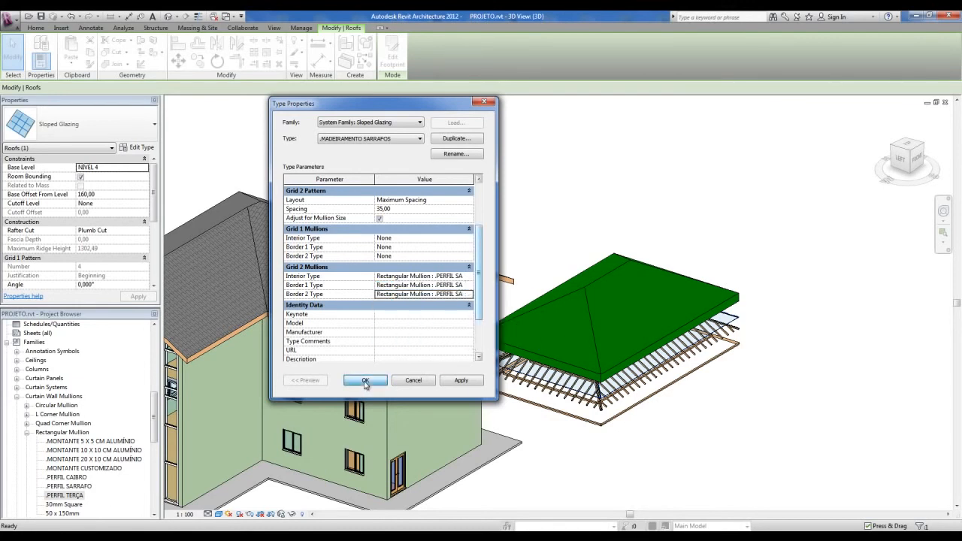
left_click(365, 381)
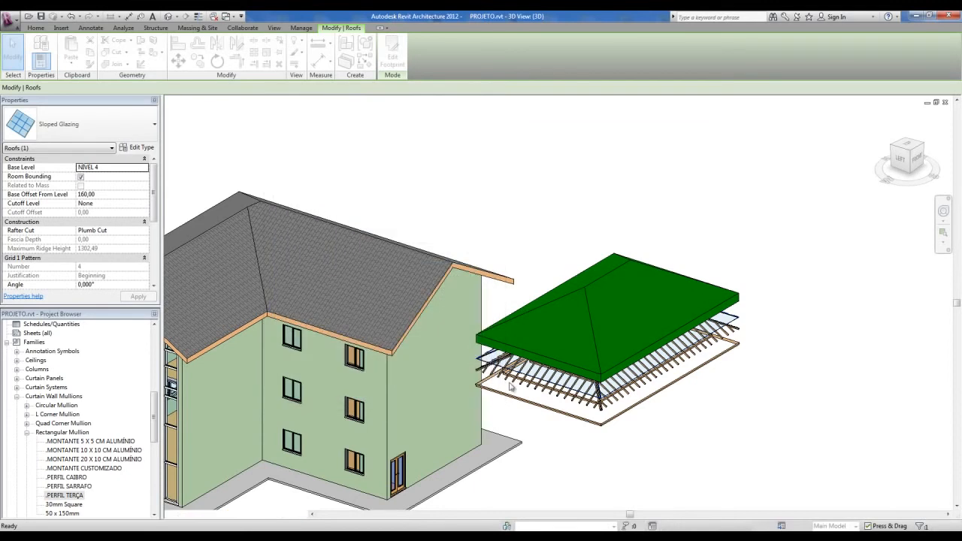
left_click(741, 430)
middle_click_drag(735, 389, 746, 384, "shift")
scroll(734, 325, "up", 8)
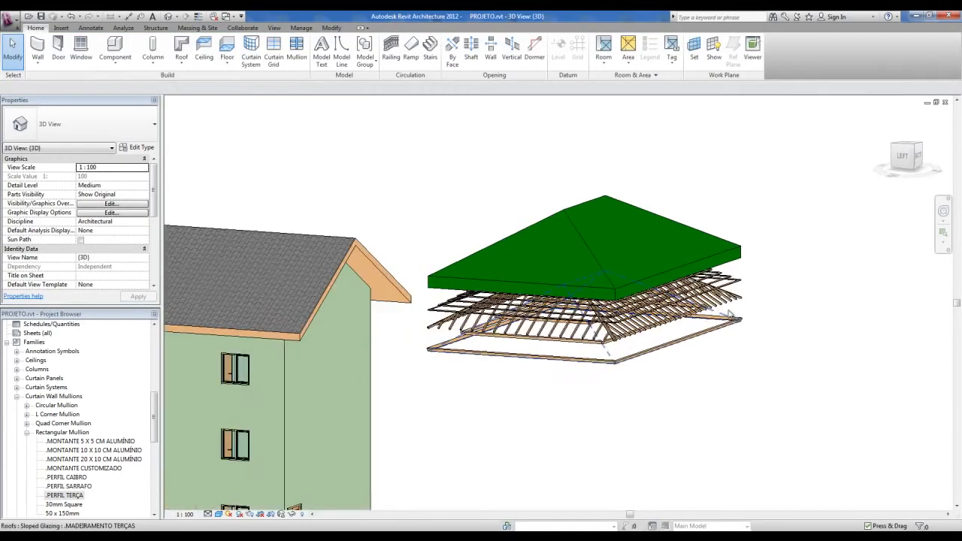
key("ctrl")
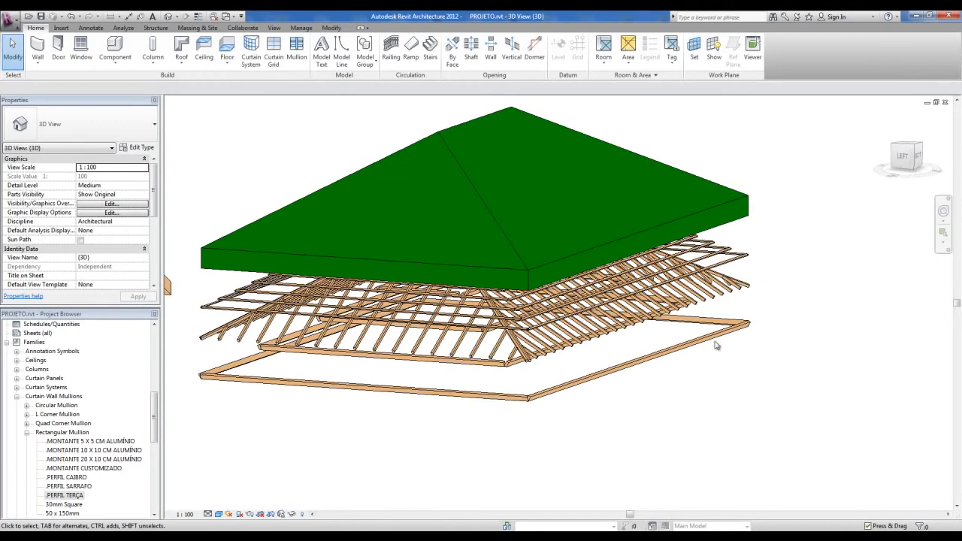
Duplicate the Generic - 400mm type of the topmost hip roof as .TELHAS
key("ctrl")
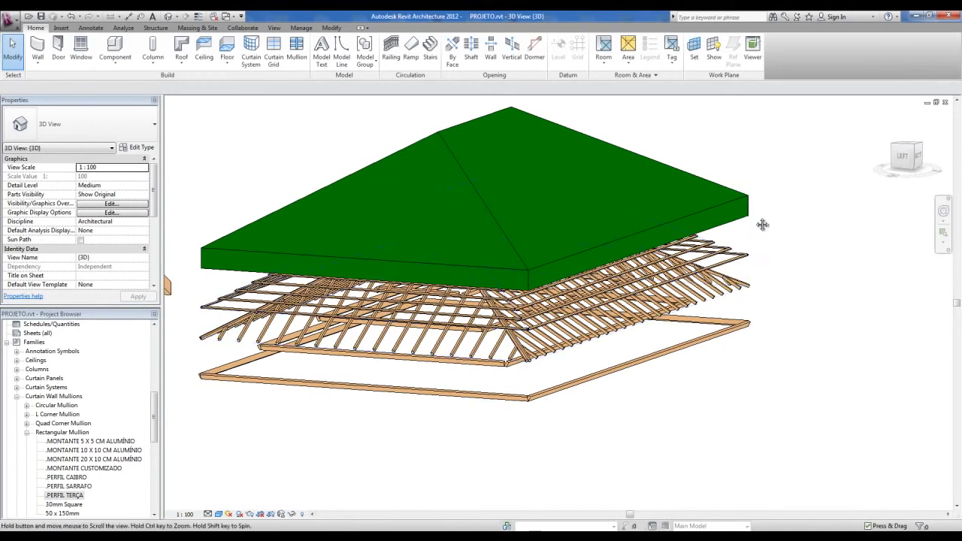
scroll(763, 255, "up", 2)
scroll(764, 263, "down", 2)
middle_click_drag(780, 279, 766, 304, "shift")
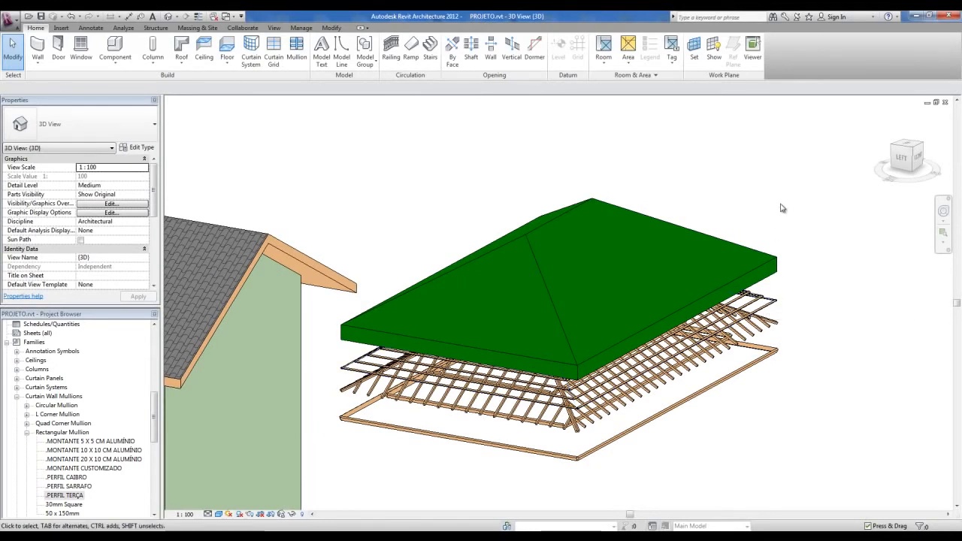
scroll(781, 208, "up", 1)
left_click(789, 257)
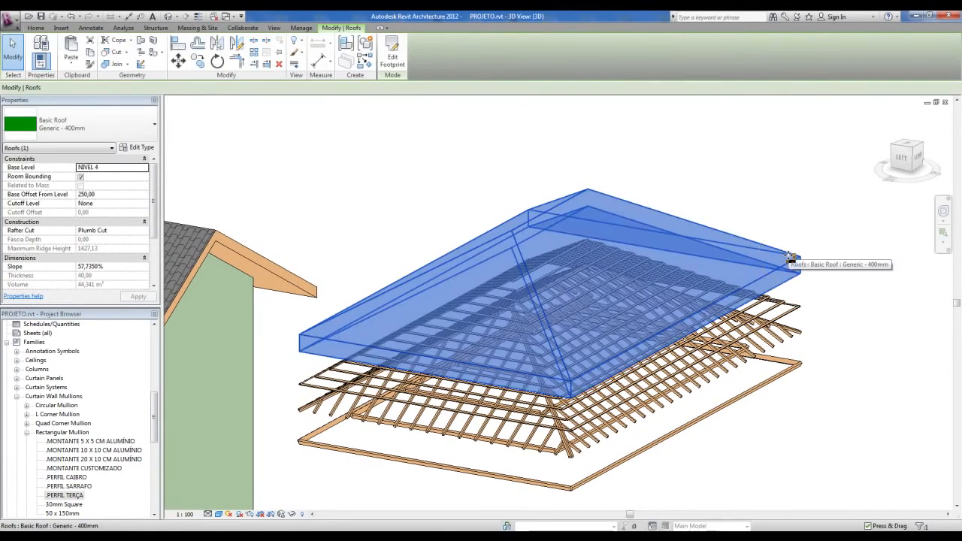
left_click(138, 148)
left_click(452, 140)
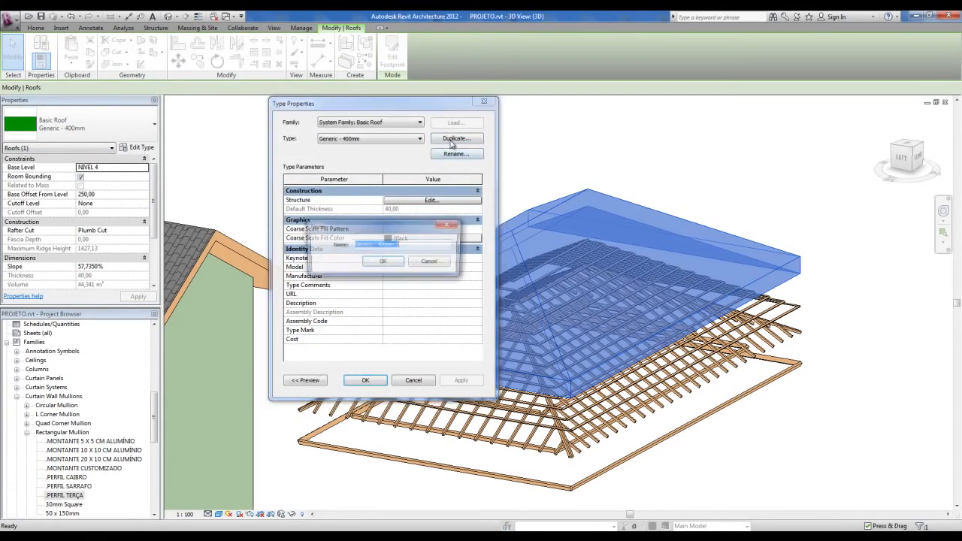
type(".TELHAS")
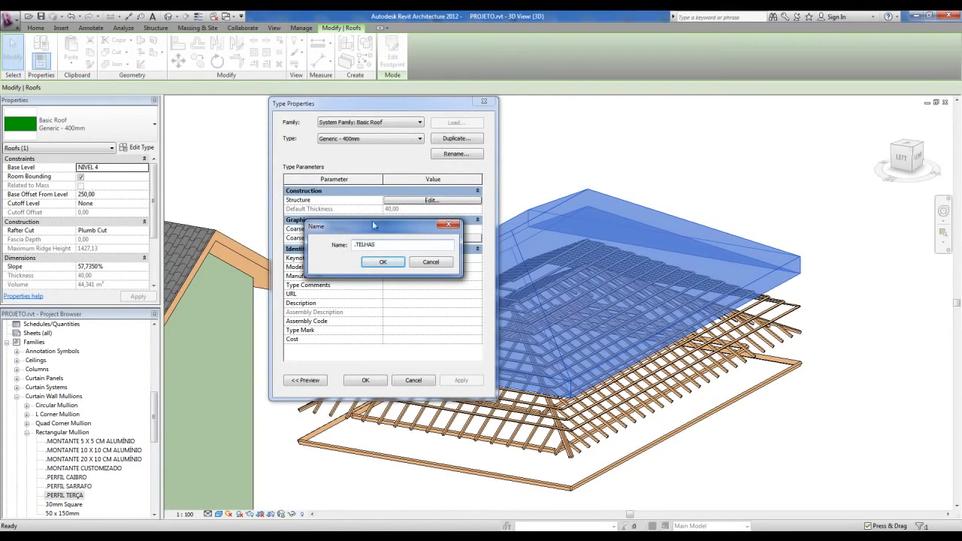
left_click(382, 262)
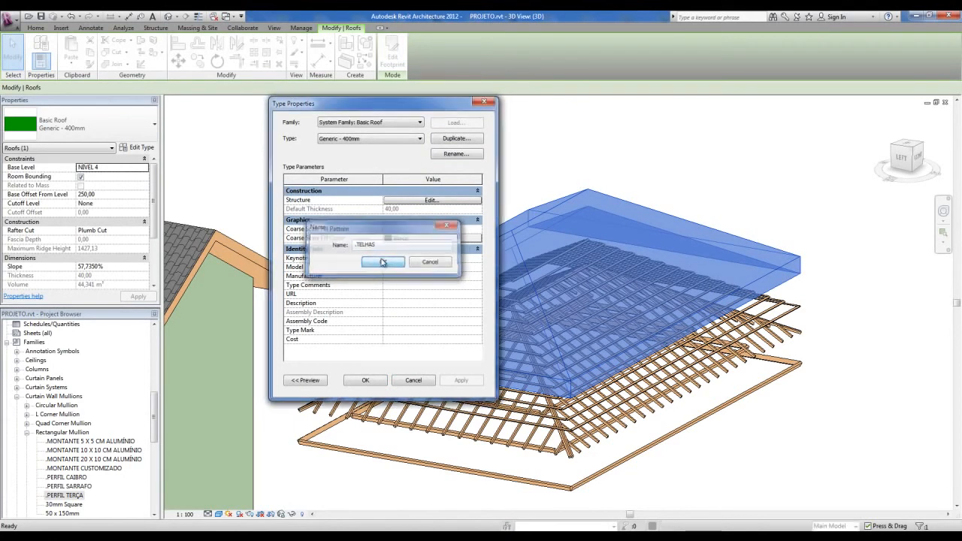
Set the structure layer of .TELHAS to a thickness of 7 with the .TELHA material and accept the type properties
left_click(413, 203)
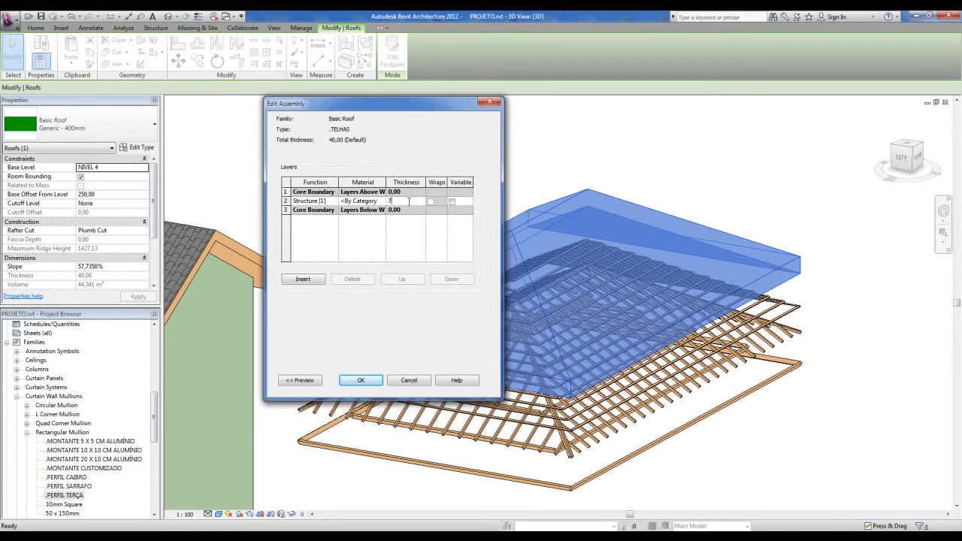
key("ctrl")
left_click(372, 201)
left_click(382, 201)
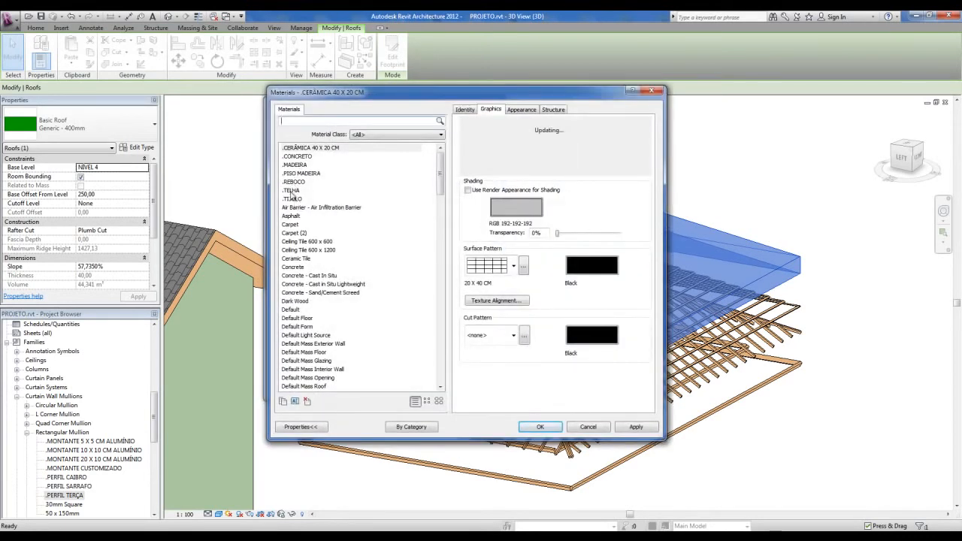
left_click(296, 190)
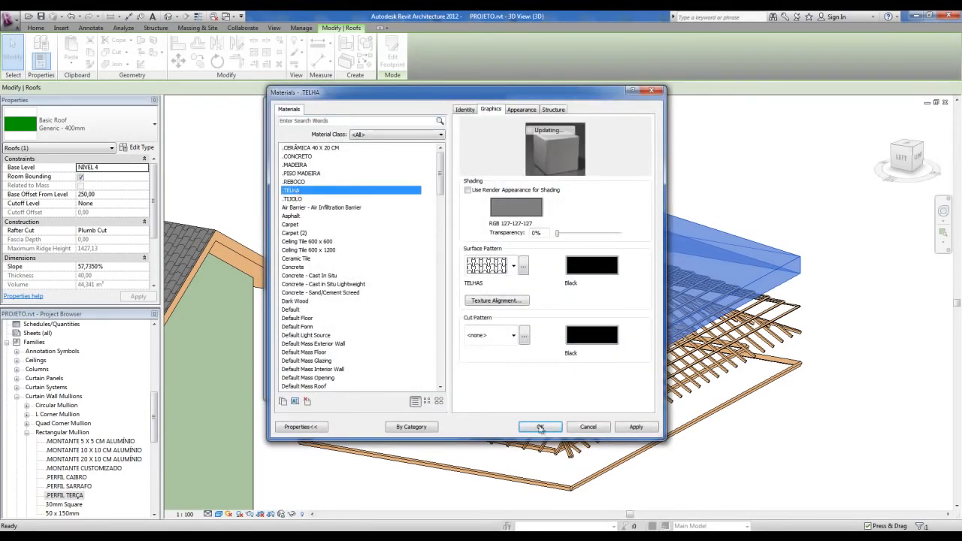
left_click(539, 425)
left_click(359, 380)
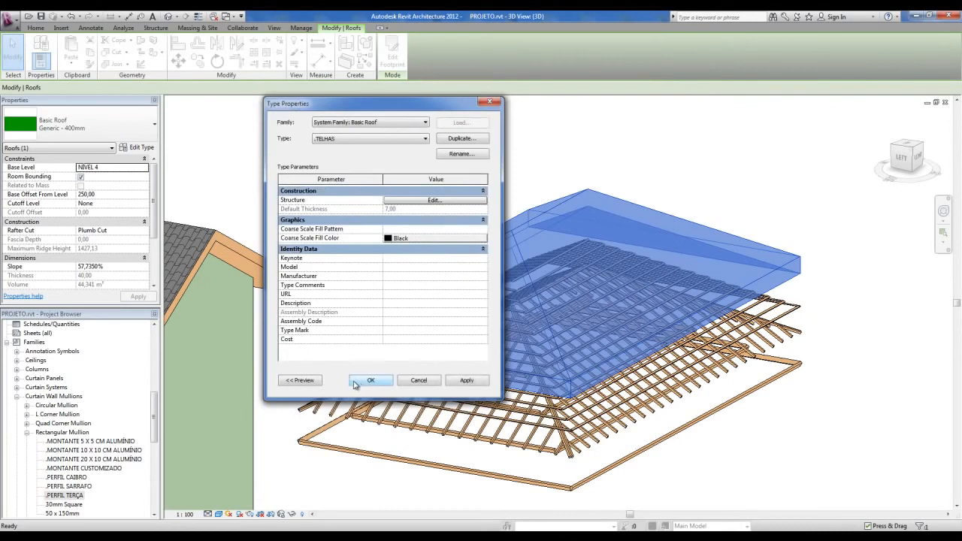
left_click(368, 380)
left_click(899, 367)
scroll(816, 289, "up", 5)
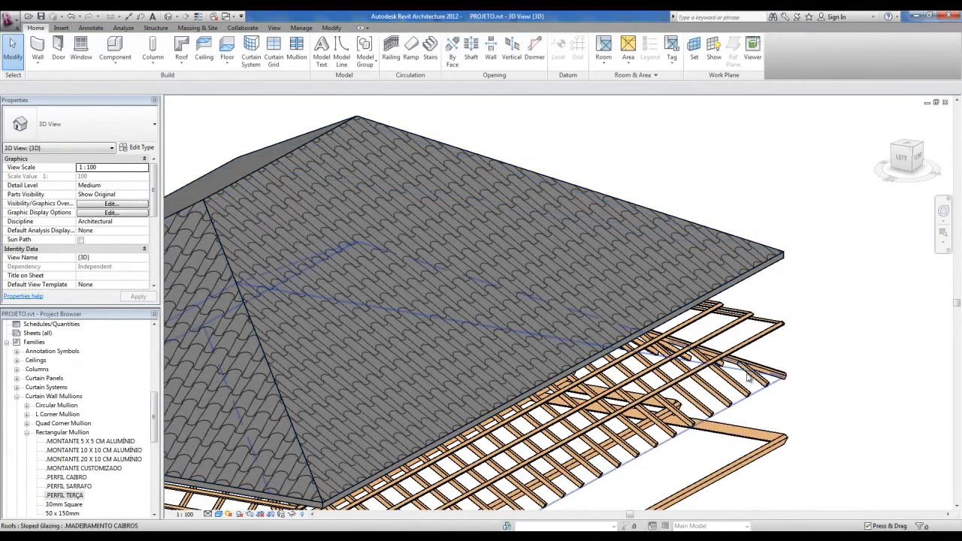
scroll(768, 342, "down", 2)
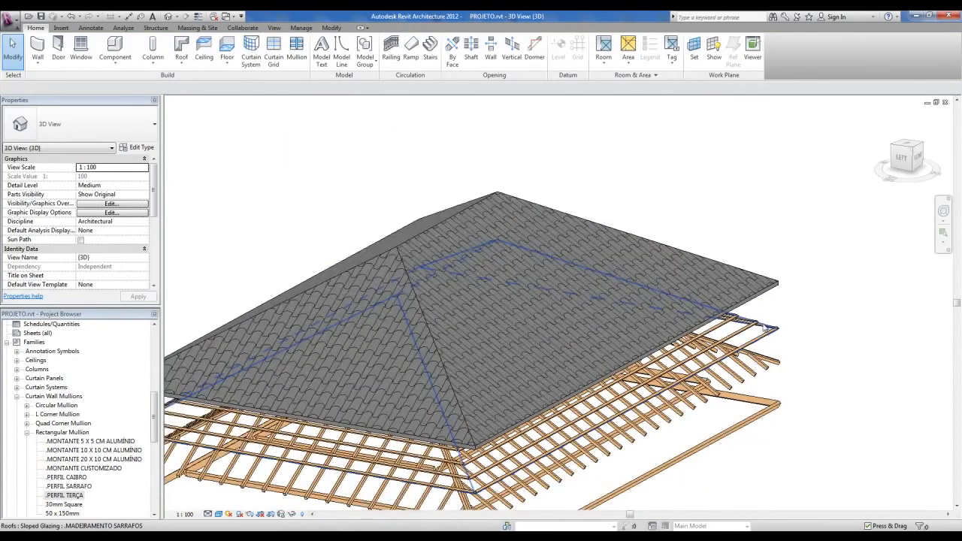
scroll(766, 328, "up", 4)
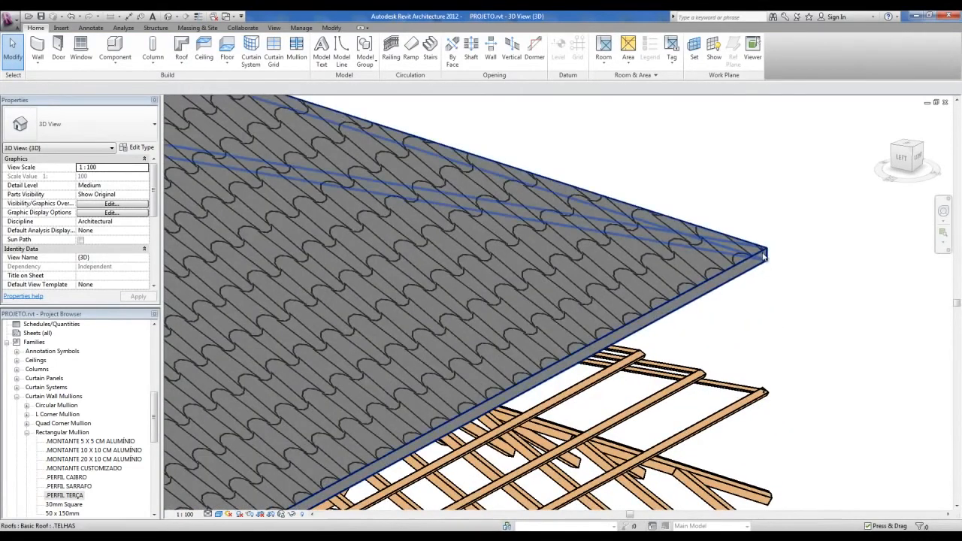
left_click(765, 256)
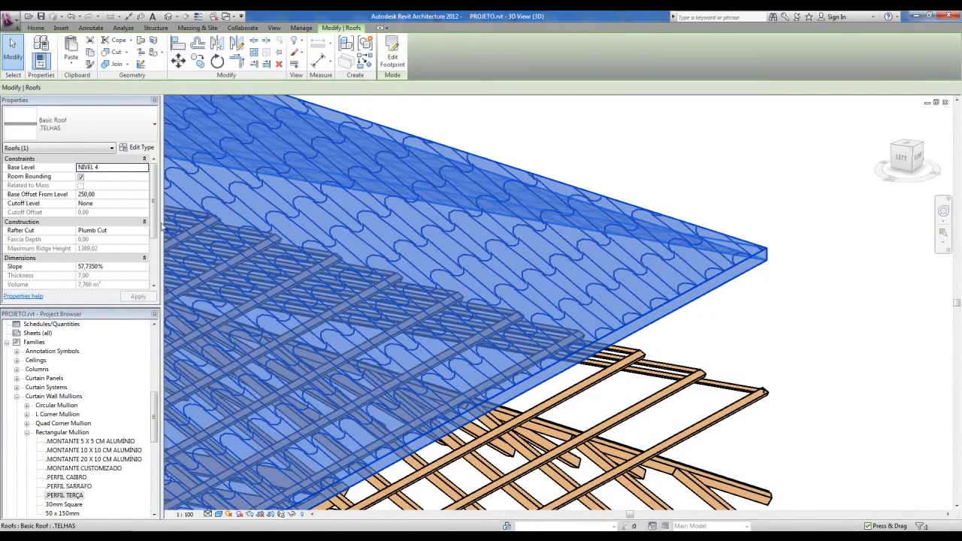
left_click(145, 235)
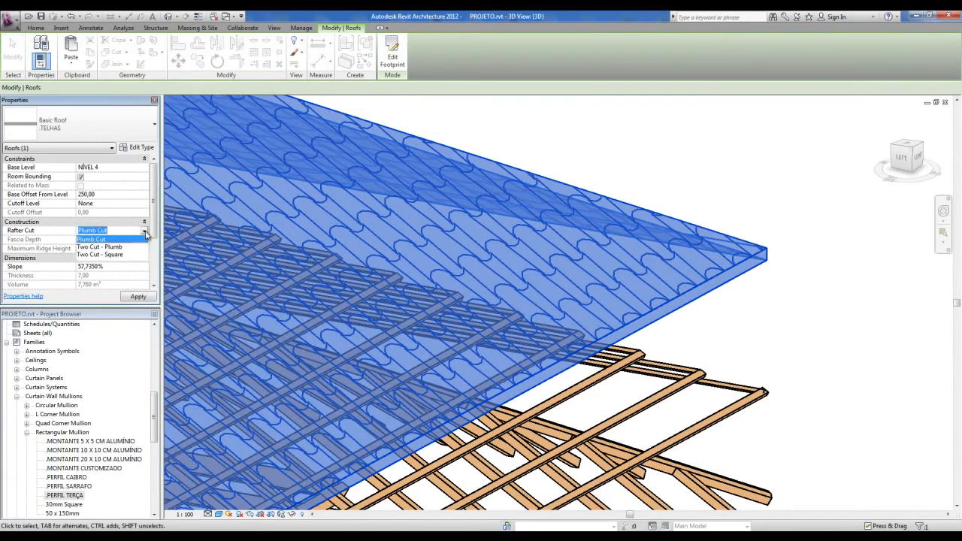
left_click(639, 153)
Open the Section 2 view and turn on thin line display at the eave of the tile roof
left_click(43, 415)
scroll(38, 364, "up", 3)
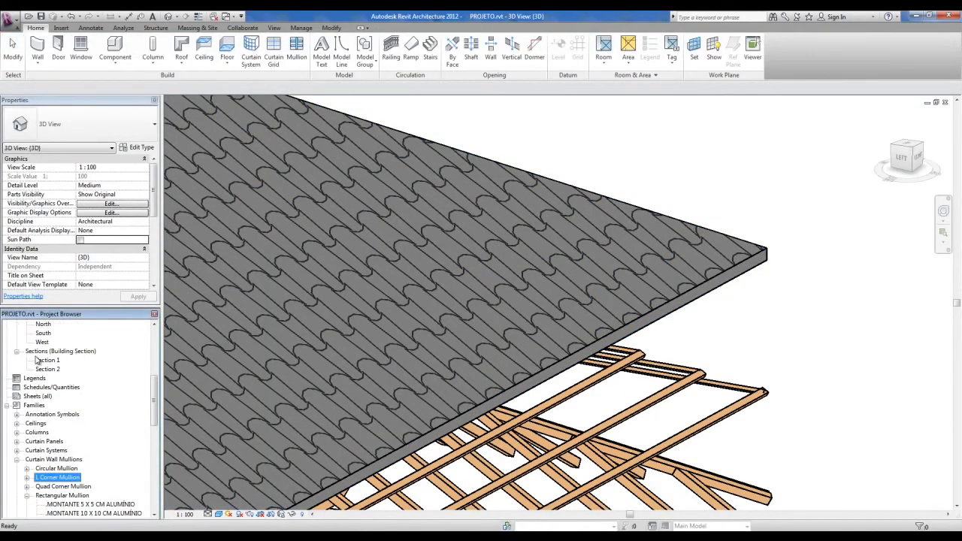
double_click(48, 370)
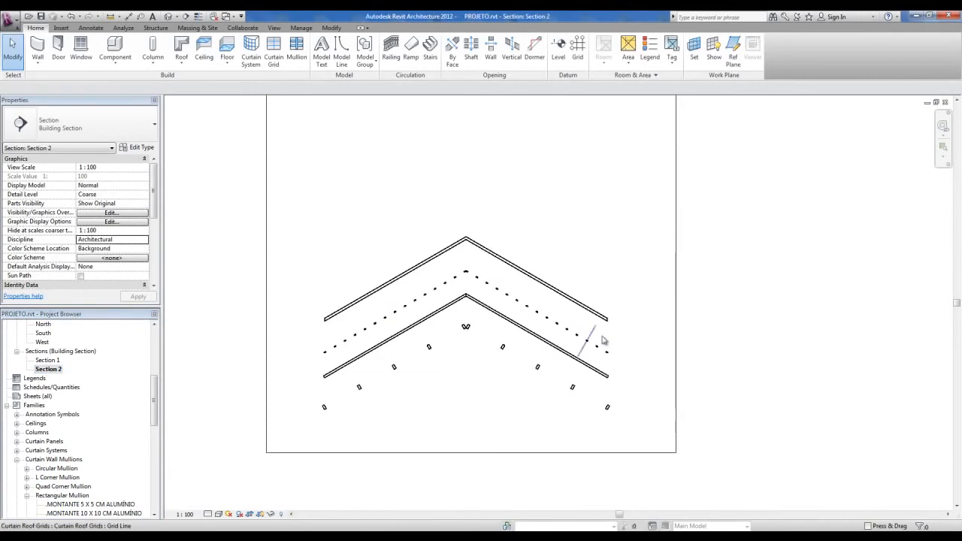
scroll(594, 319, "up", 5)
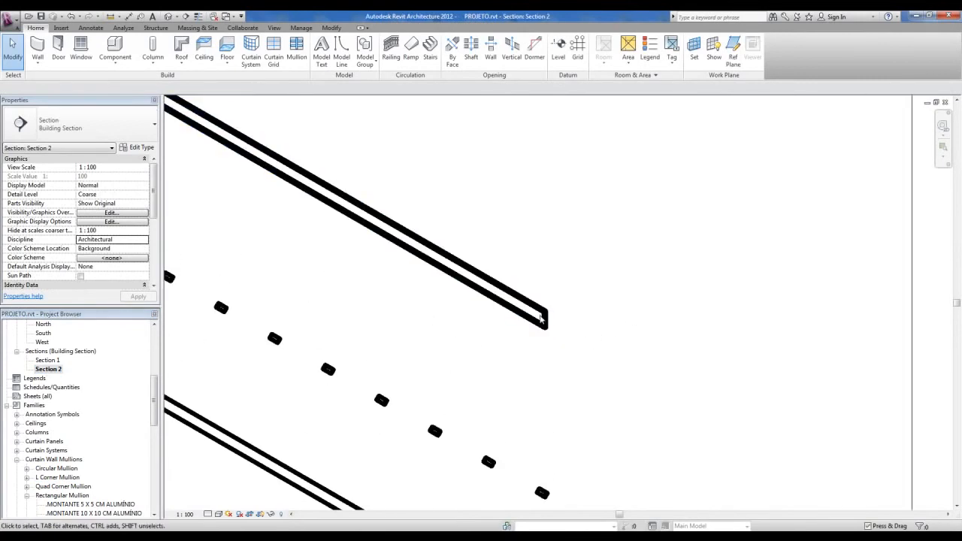
key("l")
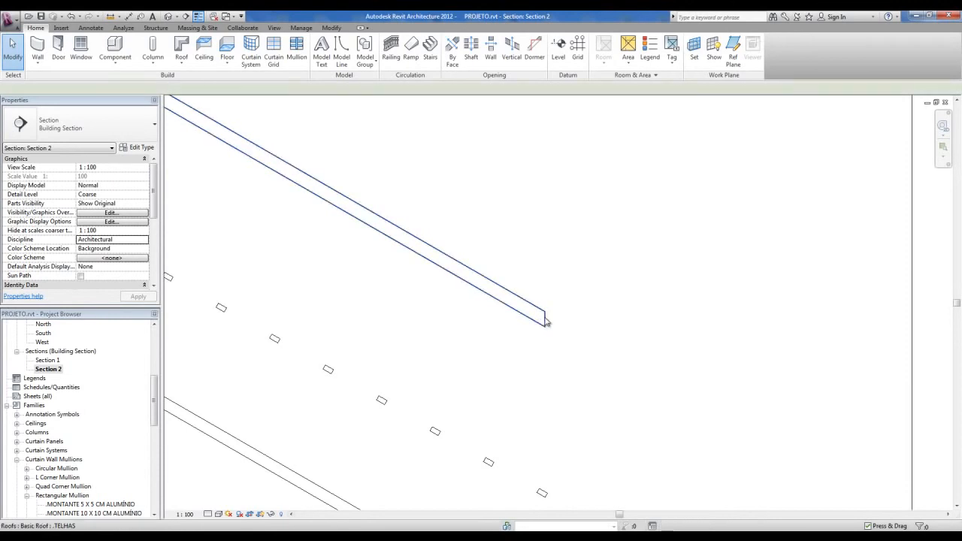
Give the .TELHAS roof a Two Cut - Square rafter cut with a fascia depth of 10
left_click(545, 321)
scroll(45, 227, "down", 1)
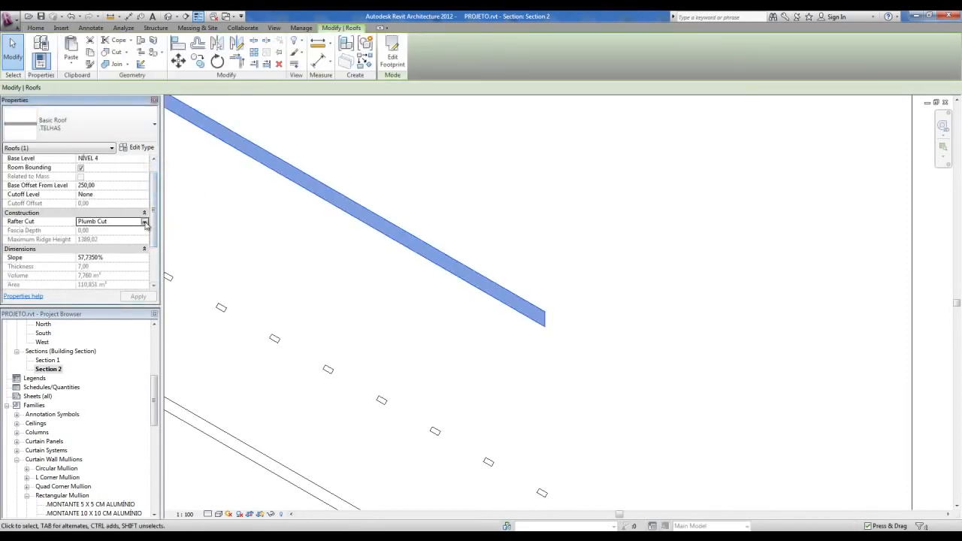
left_click(144, 222)
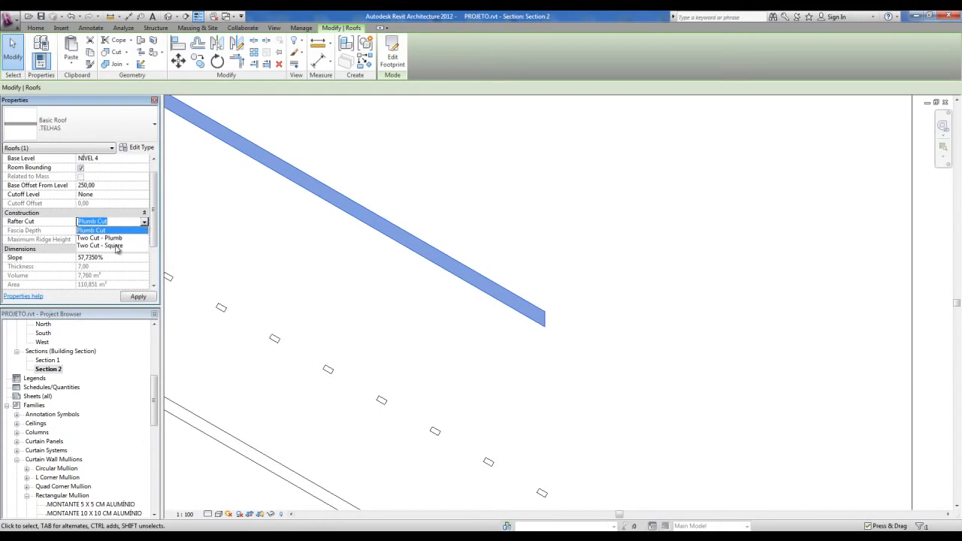
left_click(116, 246)
left_click(116, 232)
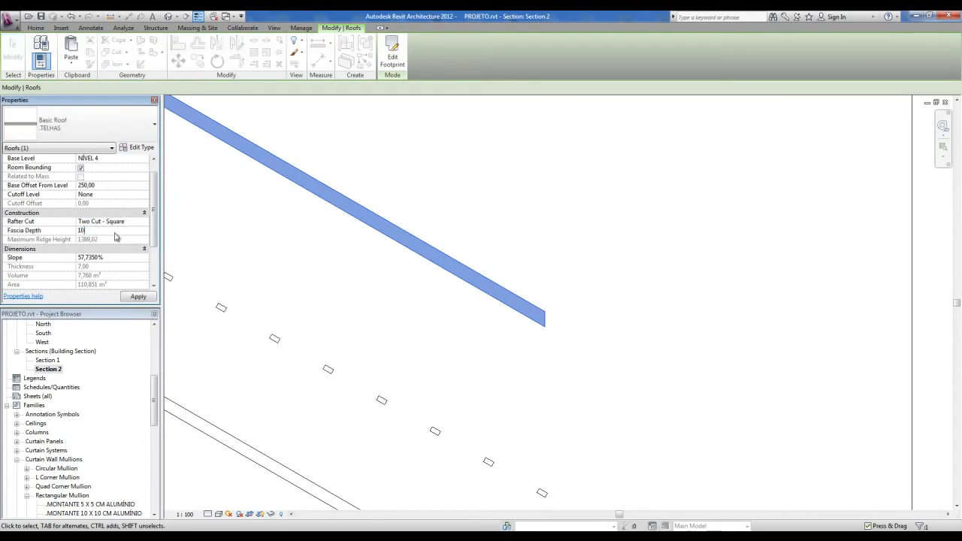
left_click(137, 297)
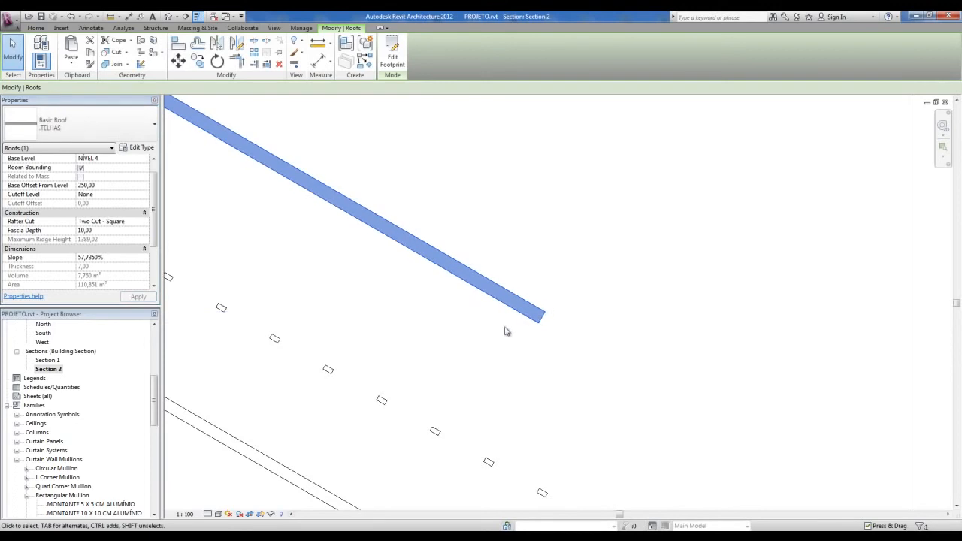
left_click(575, 322)
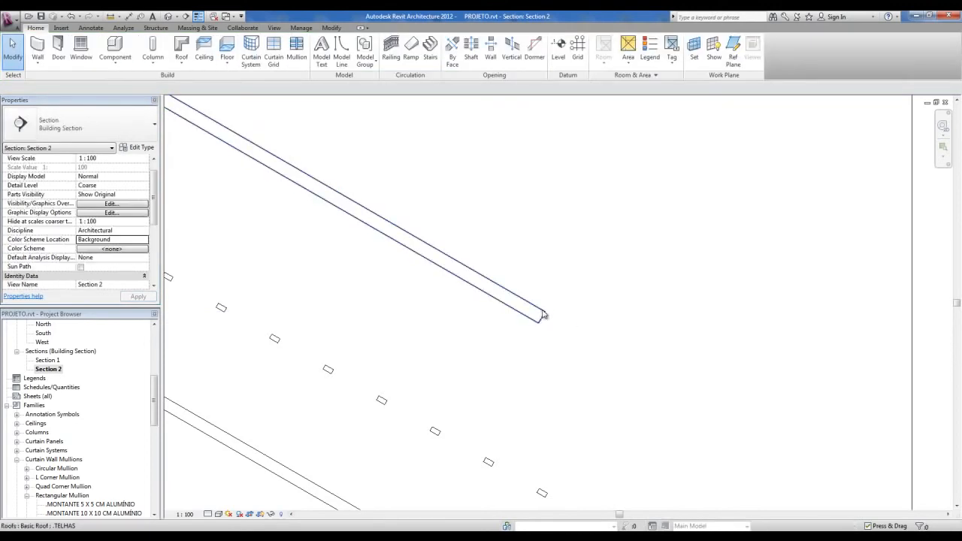
Save the project with the full stack of roof layers shown in the section
scroll(511, 328, "down", 2)
scroll(506, 328, "down", 2)
middle_click_drag(506, 328, 647, 294)
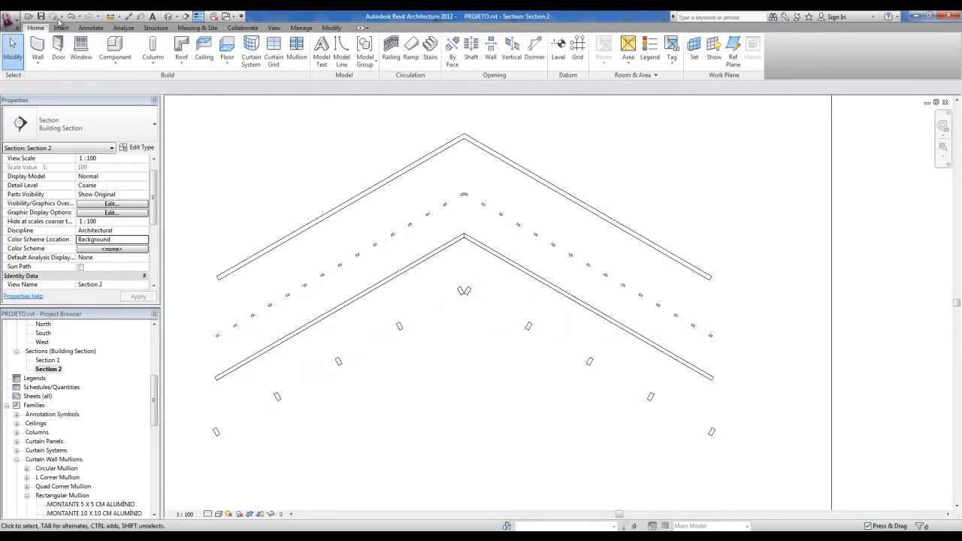
left_click(42, 16)
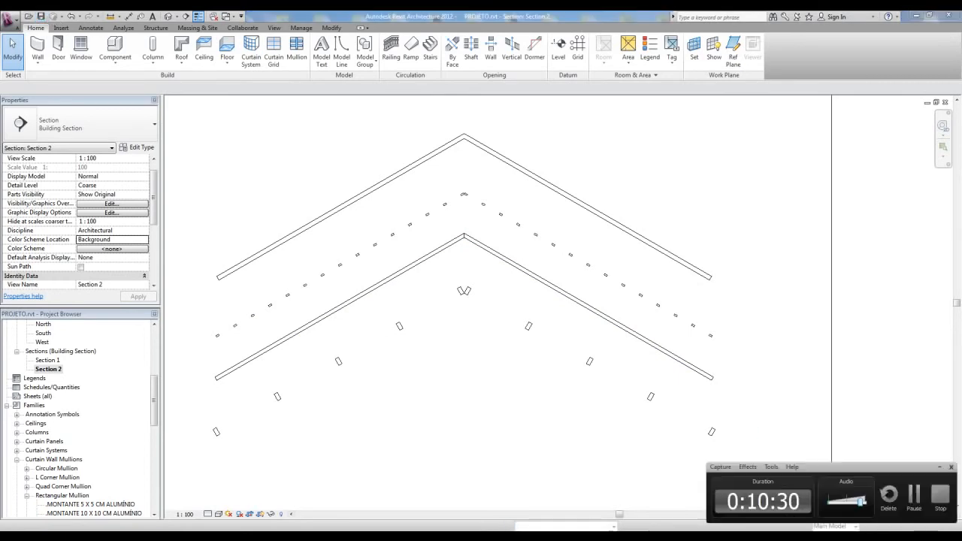
Draw a vertical thin detail line from the outer upper corner of the lowest eave purlin up past the rafter's end
middle_click_drag(790, 382, 714, 374)
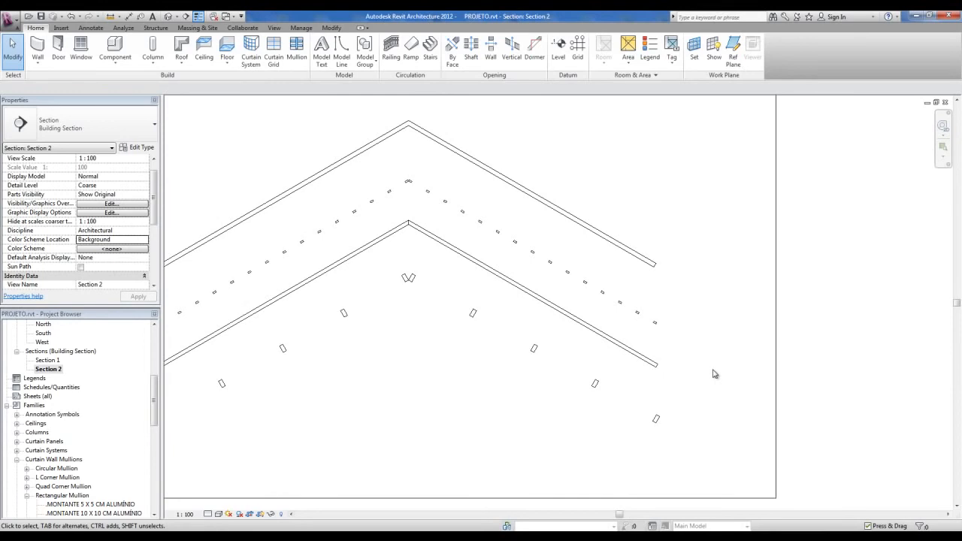
scroll(714, 408, "up", 1)
scroll(665, 365, "up", 1)
scroll(612, 350, "up", 3)
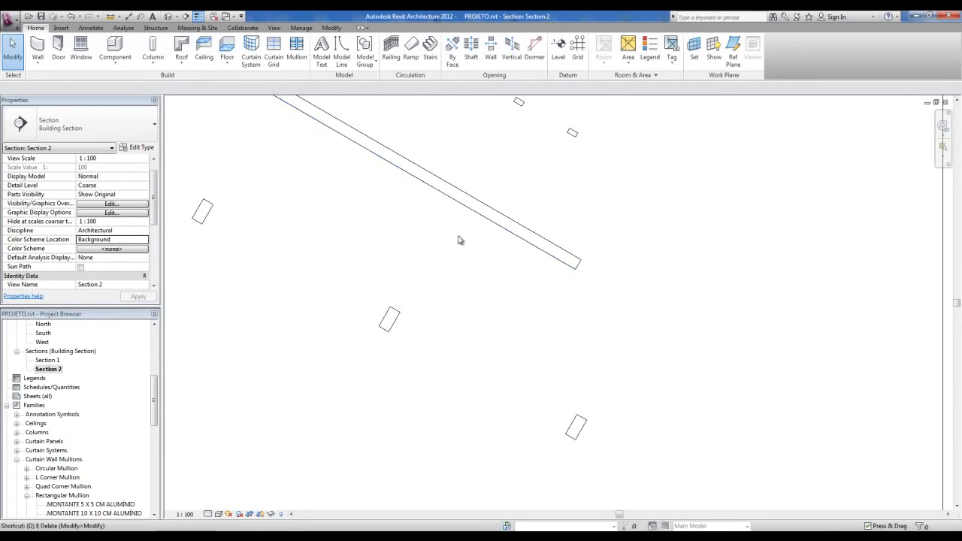
left_click(88, 29)
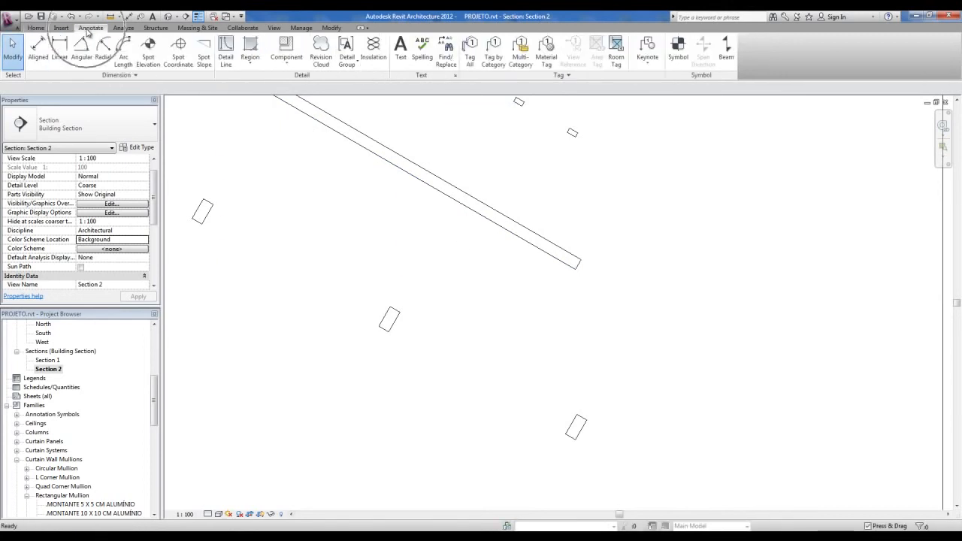
left_click(224, 60)
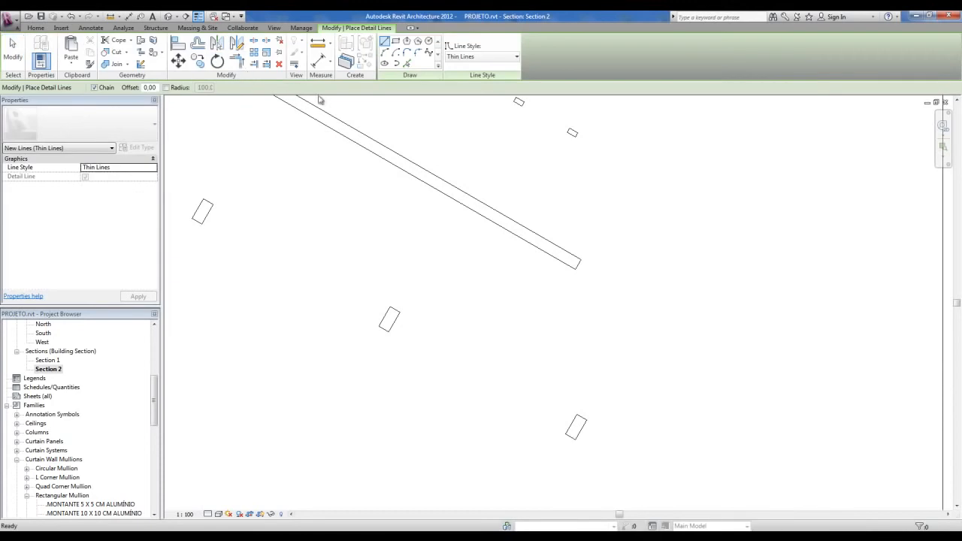
middle_click_drag(594, 299, 579, 285)
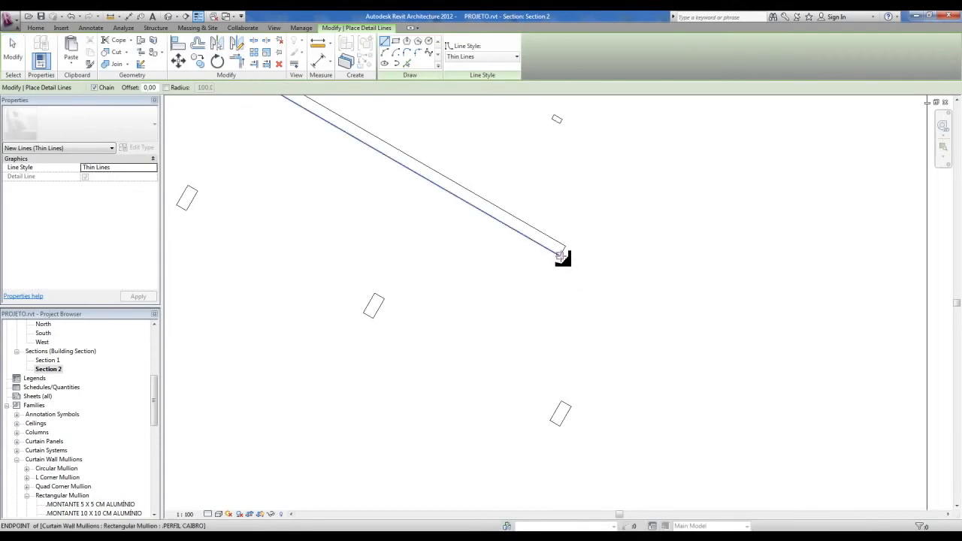
left_click(560, 256)
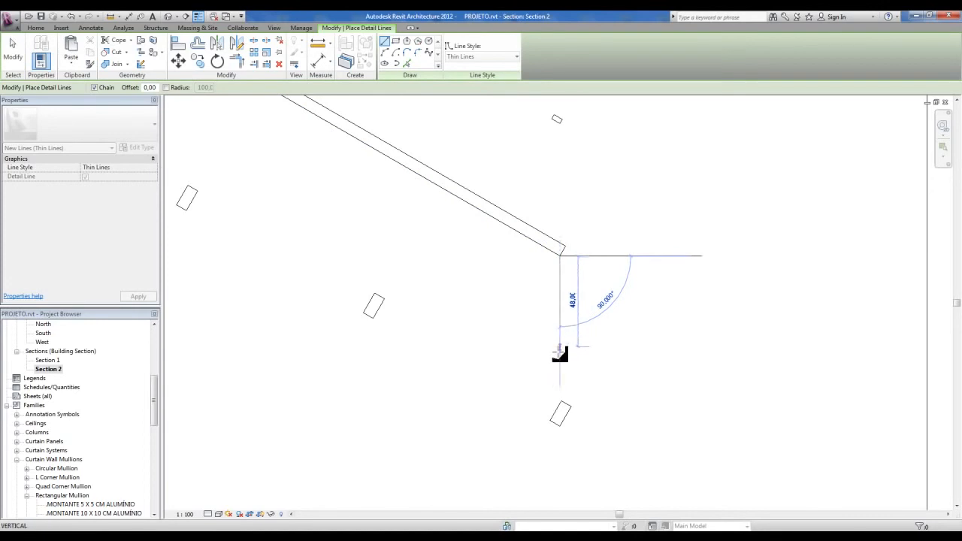
key("Escape")
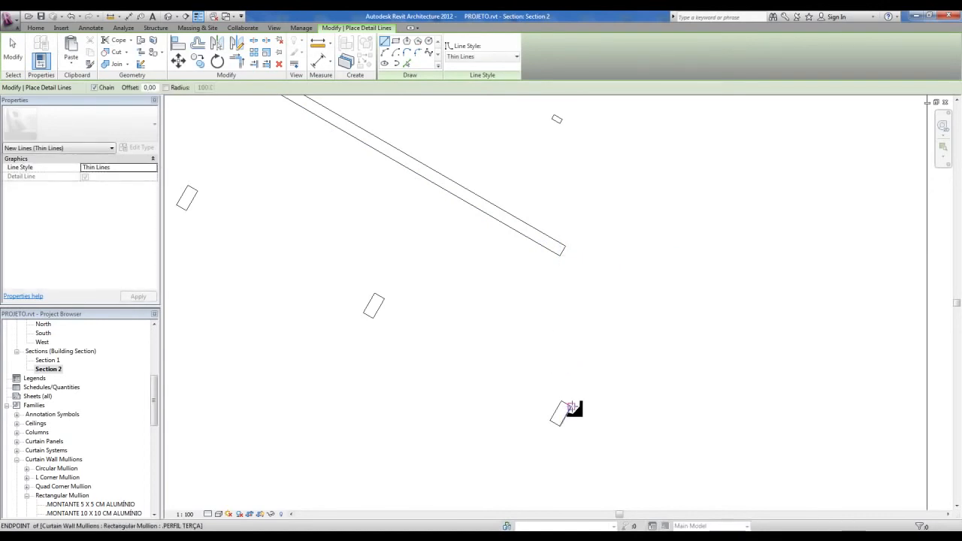
left_click(571, 406)
left_click(571, 230)
key("Escape")
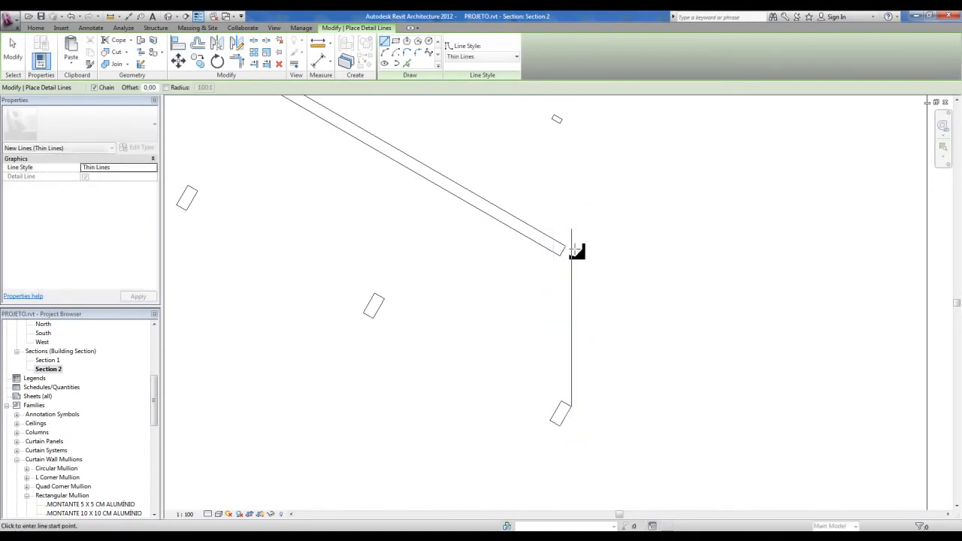
key("Escape")
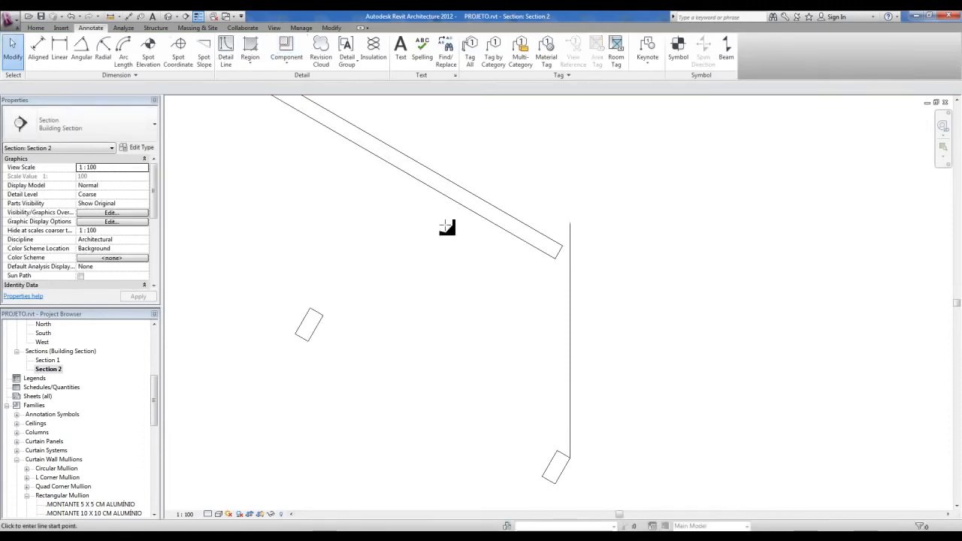
Measure the horizontal gap between the rafter's lower end corner and the vertical detail line, and delete the line
left_click(569, 260)
left_click(569, 259)
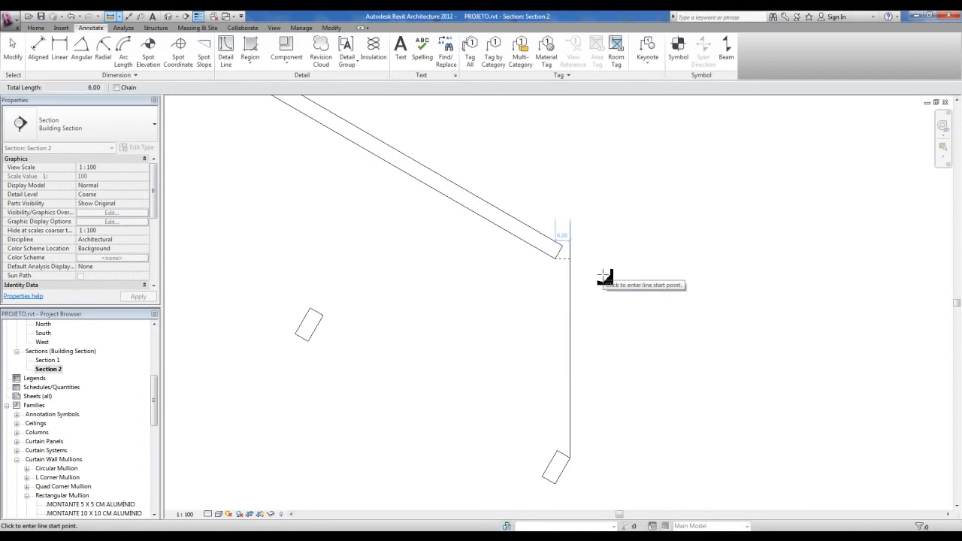
key("Escape")
left_click(570, 315)
key("Delete")
scroll(552, 282, "down", 4)
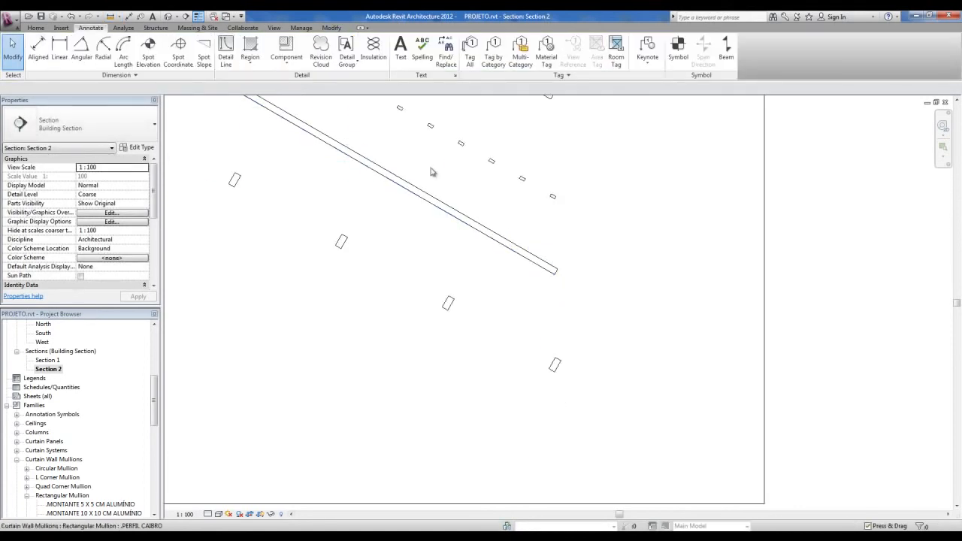
Open the 3D view and start editing the footprint of the .MADEIRAMENTO CAIBROS rafter roof
left_click(170, 17)
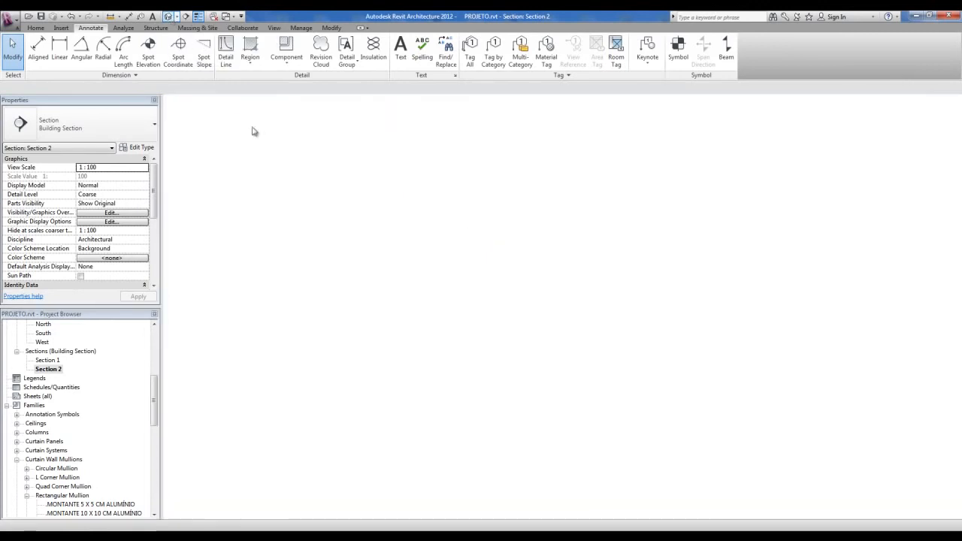
scroll(622, 218, "down", 4)
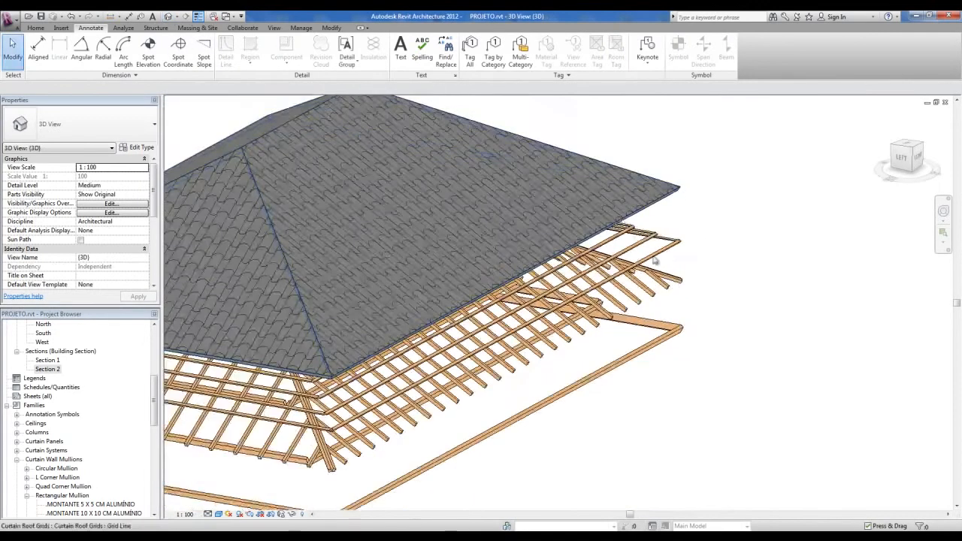
left_click(675, 293)
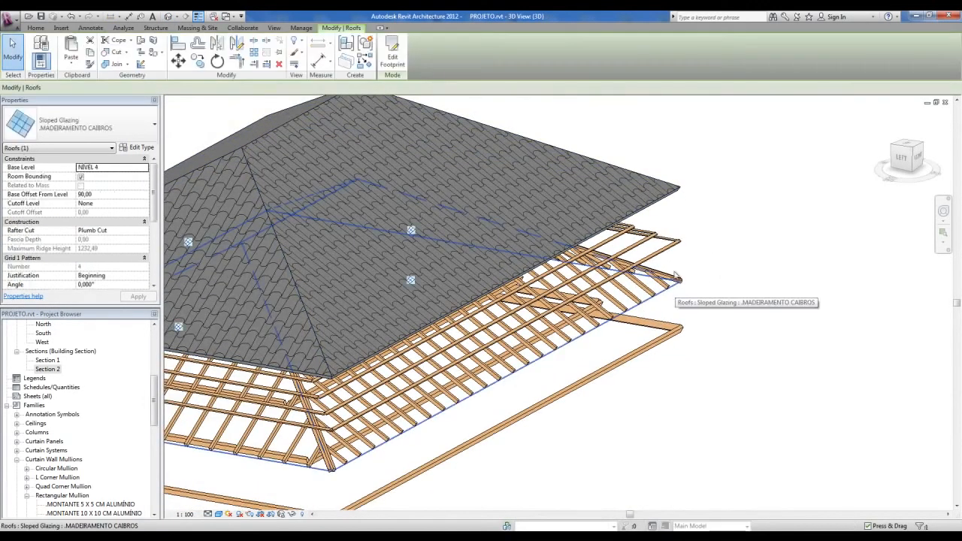
left_click(394, 59)
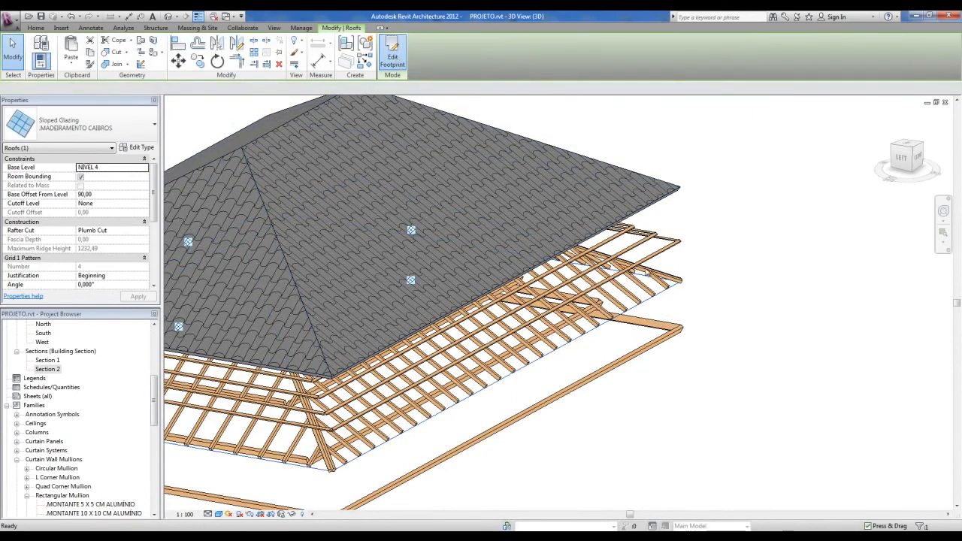
scroll(736, 346, "down", 3)
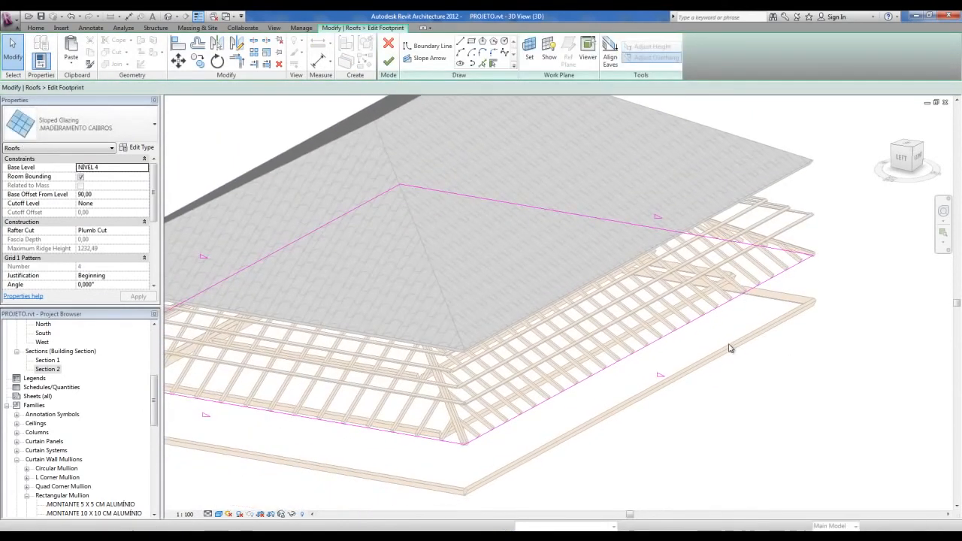
scroll(711, 326, "down", 2)
middle_click_drag(711, 326, 403, 273, "shift")
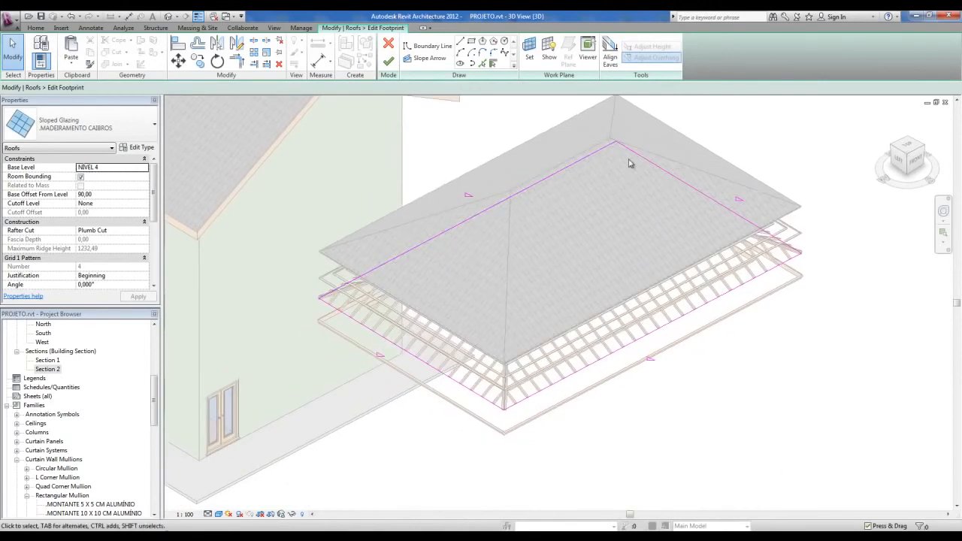
Offset the whole rafter roof boundary outward by 6 without keeping a copy, and finish the footprint
left_click(201, 51)
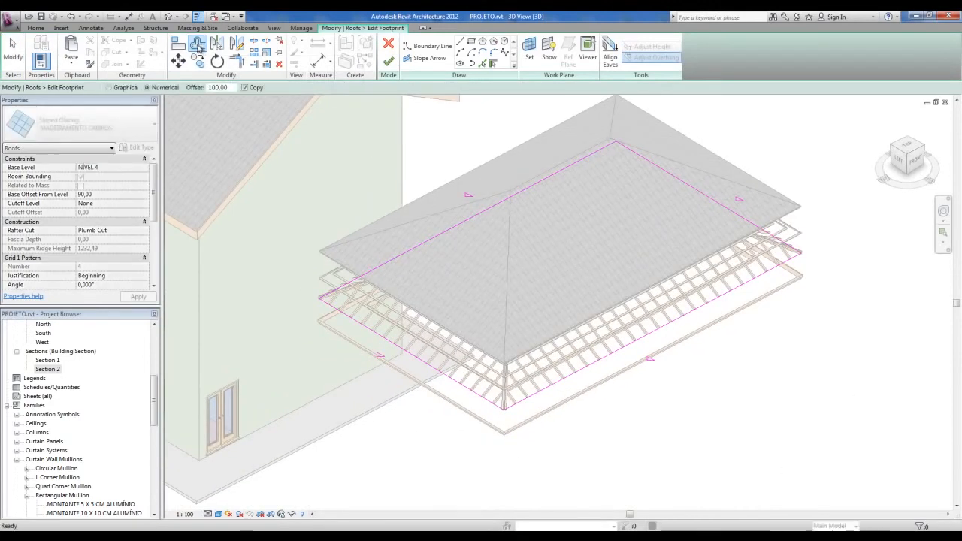
left_click_drag(230, 88, 218, 88)
middle_click_drag(421, 254, 423, 257)
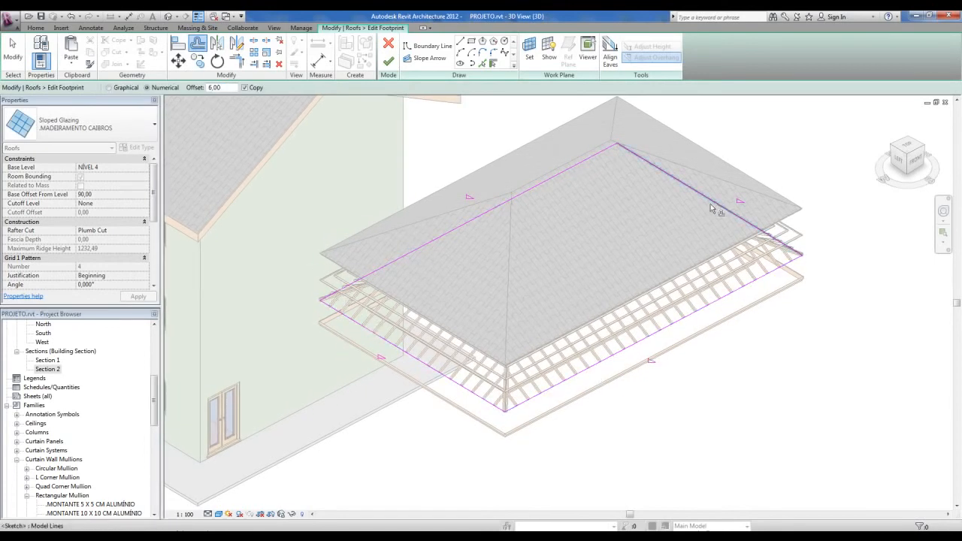
scroll(661, 268, "up", 3)
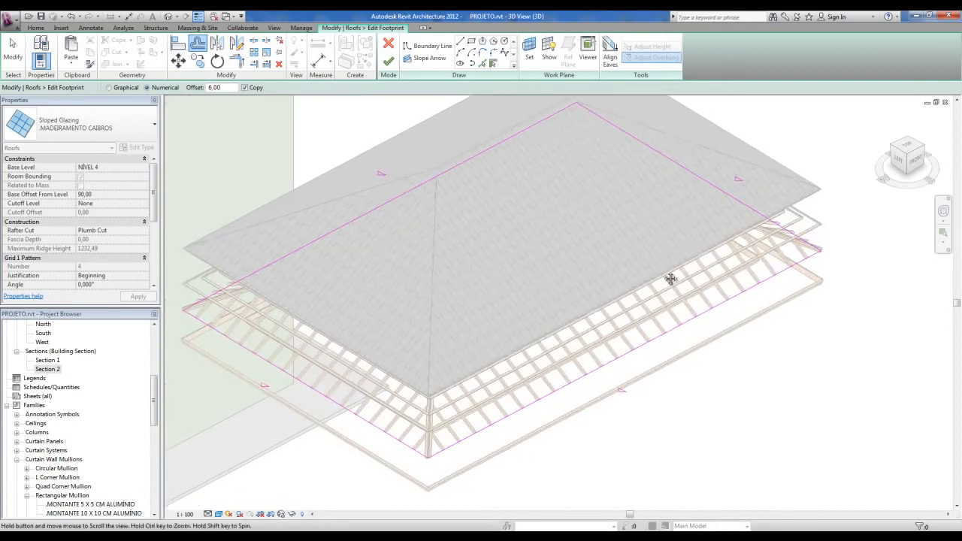
left_click(244, 88)
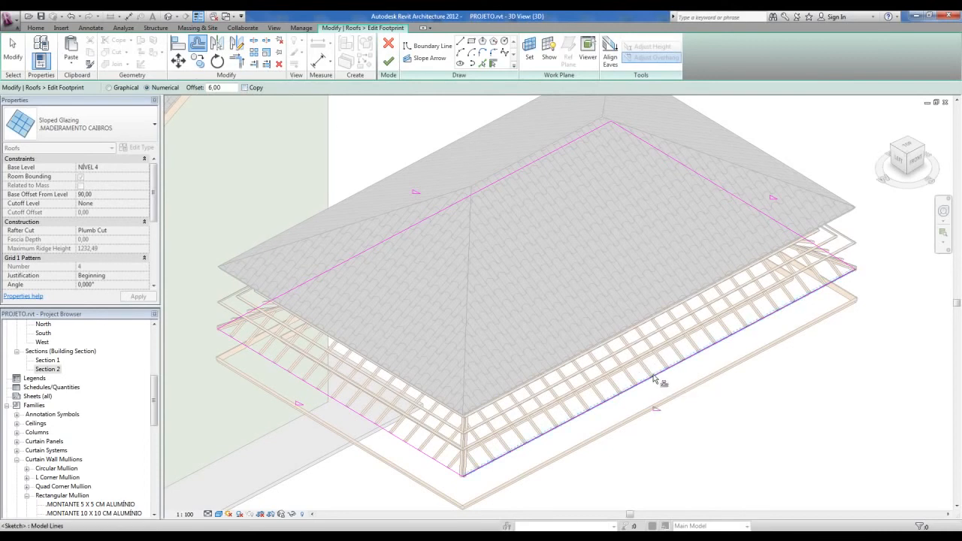
key("Tab")
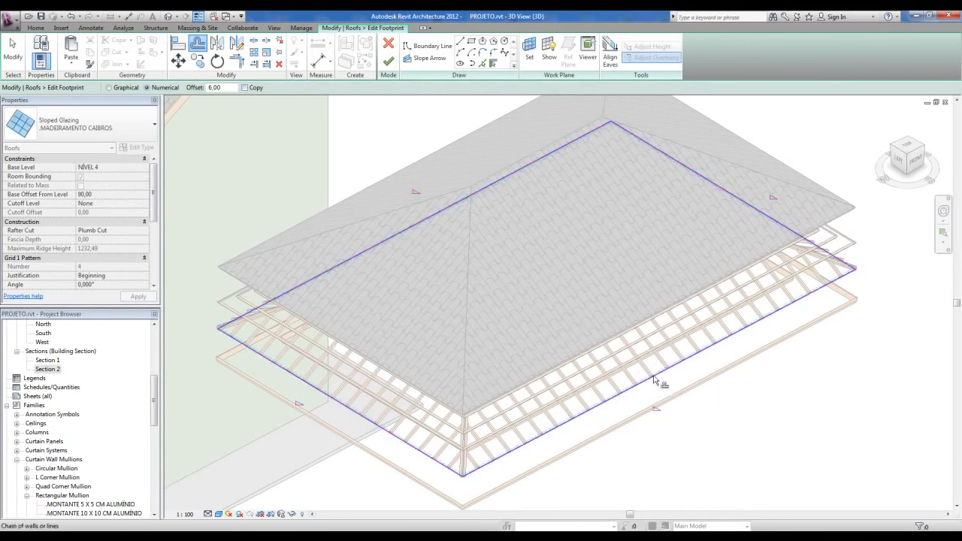
left_click(653, 376)
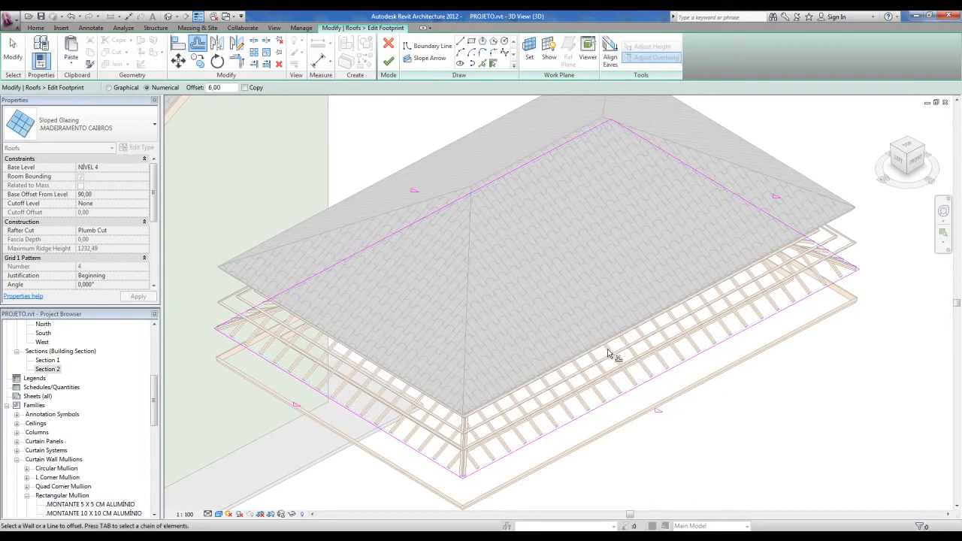
key("Escape")
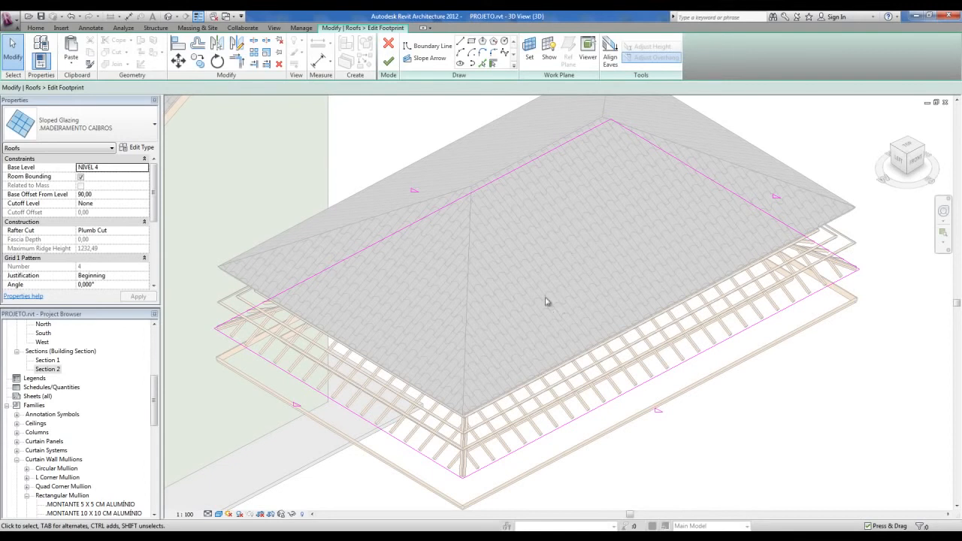
left_click(389, 63)
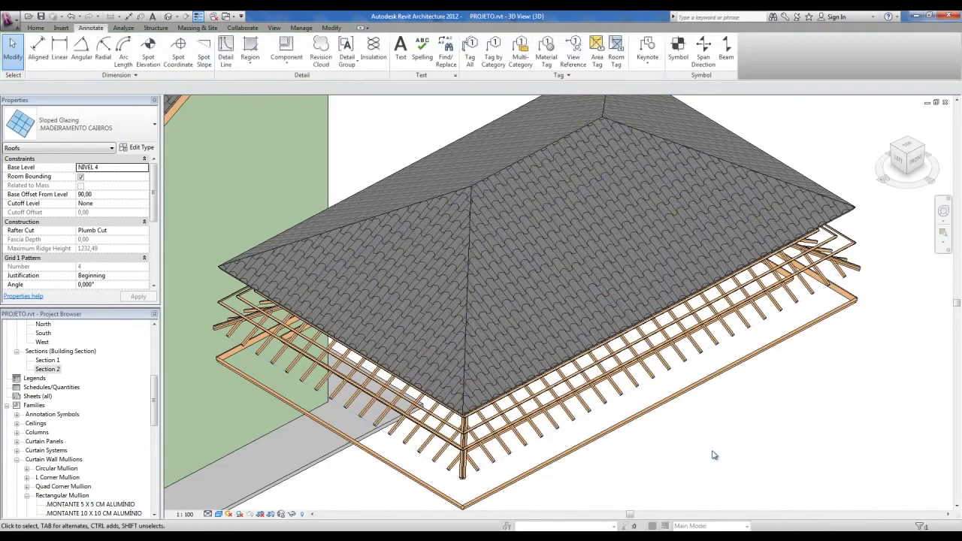
Check the rafter end in Section 2 with a temporary vertical detail line from the lowest purlin's outer upper corner, and delete it
double_click(48, 369)
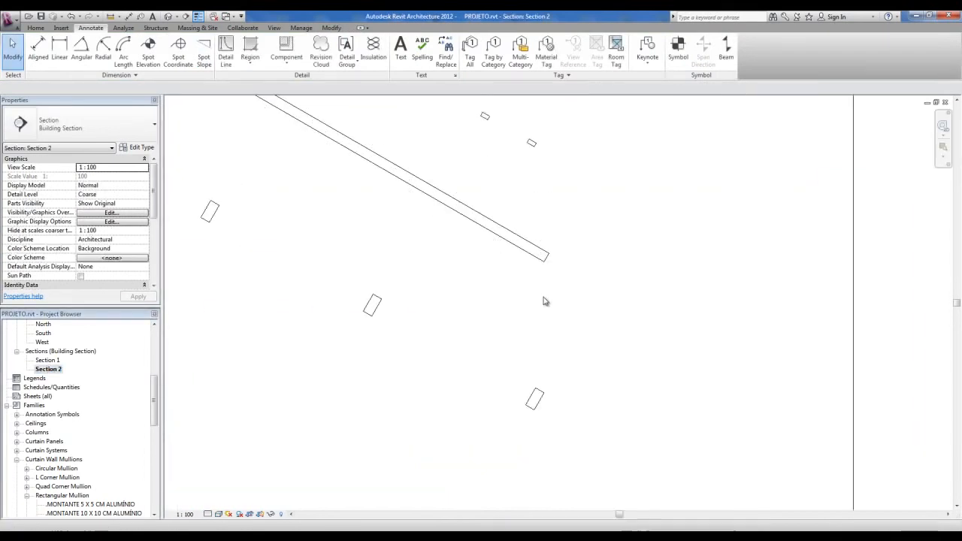
key("l")
left_click(544, 393)
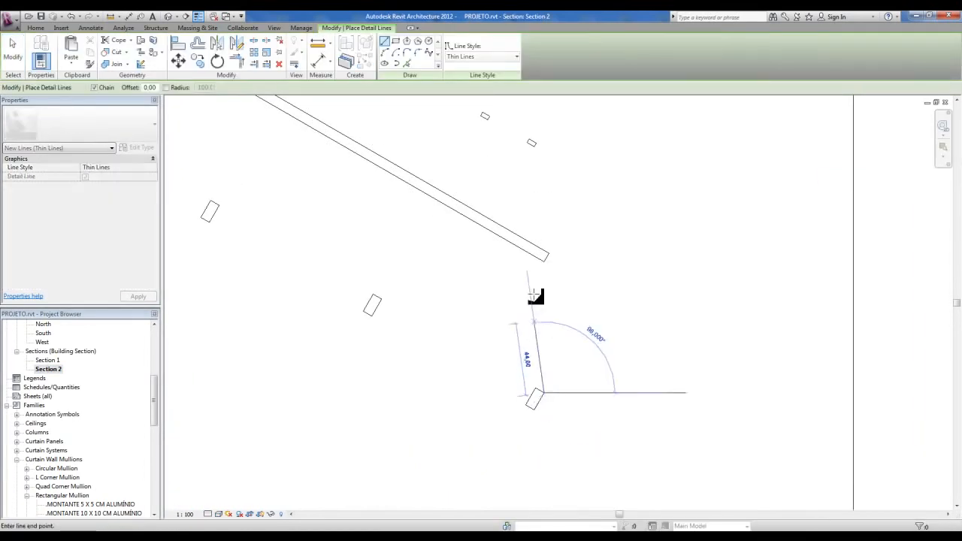
left_click(544, 228)
key("Escape")
key("Escape")
scroll(547, 264, "up", 3)
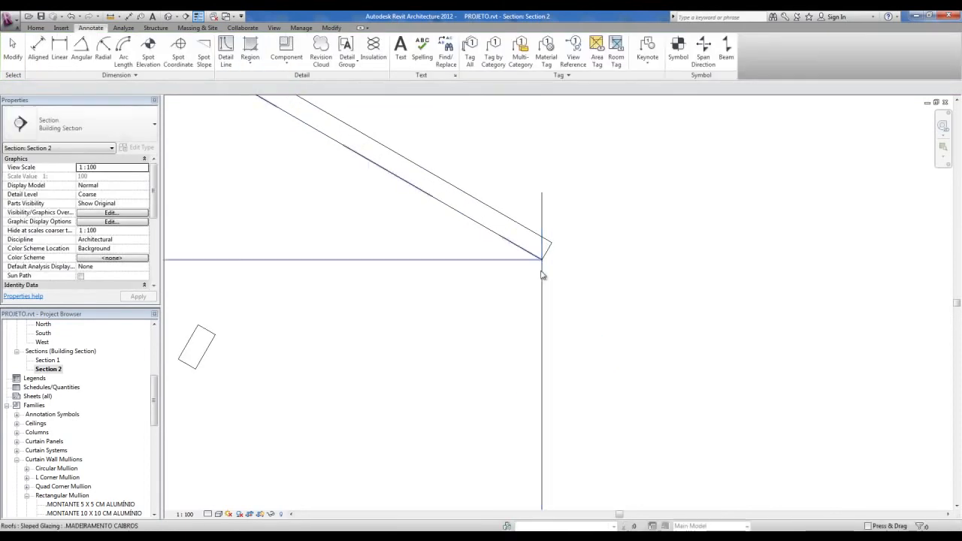
left_click(541, 278)
key("Delete")
scroll(539, 297, "down", 1)
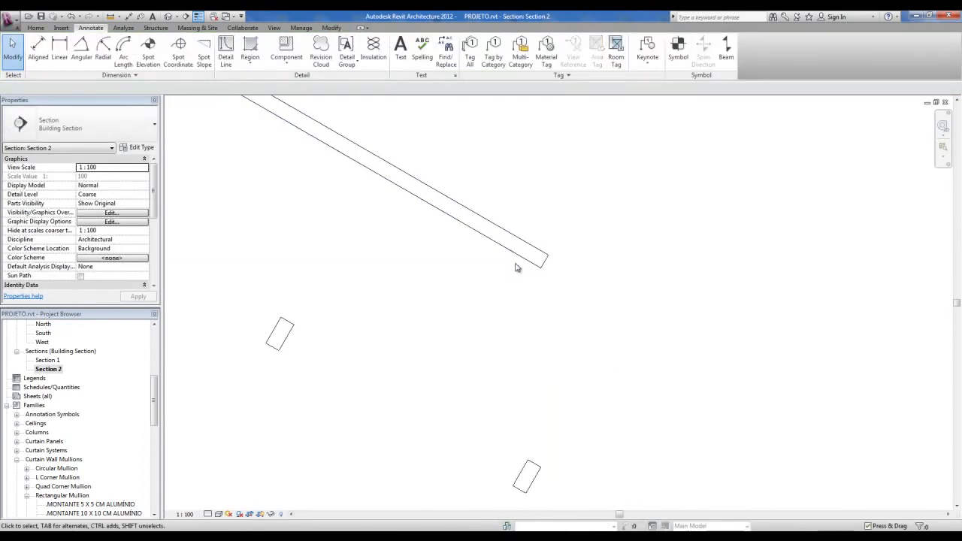
left_click(517, 270)
scroll(453, 327, "down", 3)
middle_click_drag(450, 328, 594, 329)
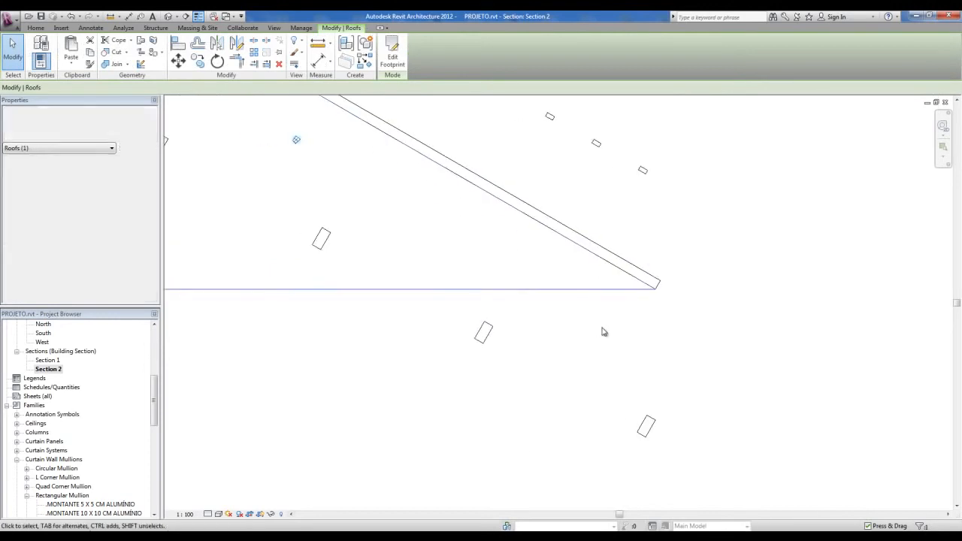
left_click(596, 331)
left_click(652, 277)
left_click(706, 279)
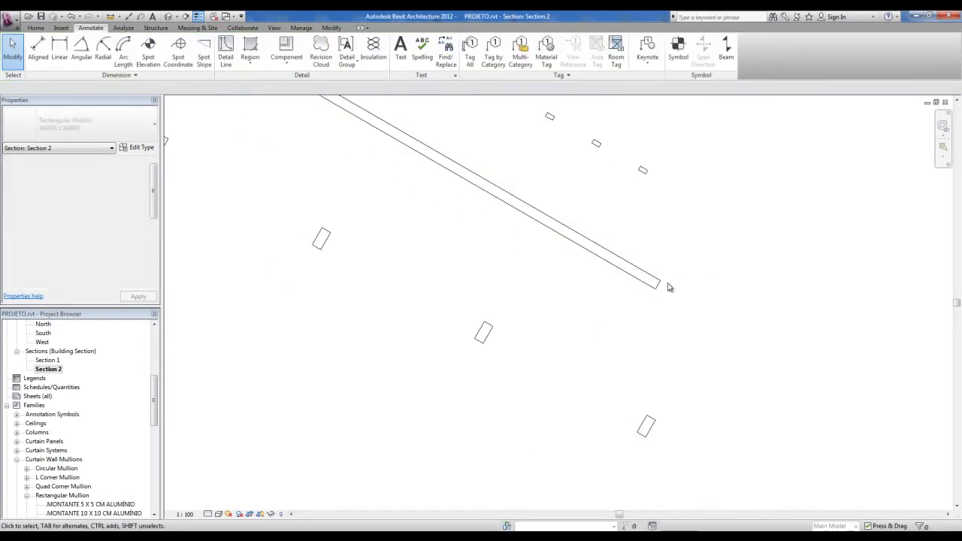
scroll(673, 293, "down", 2)
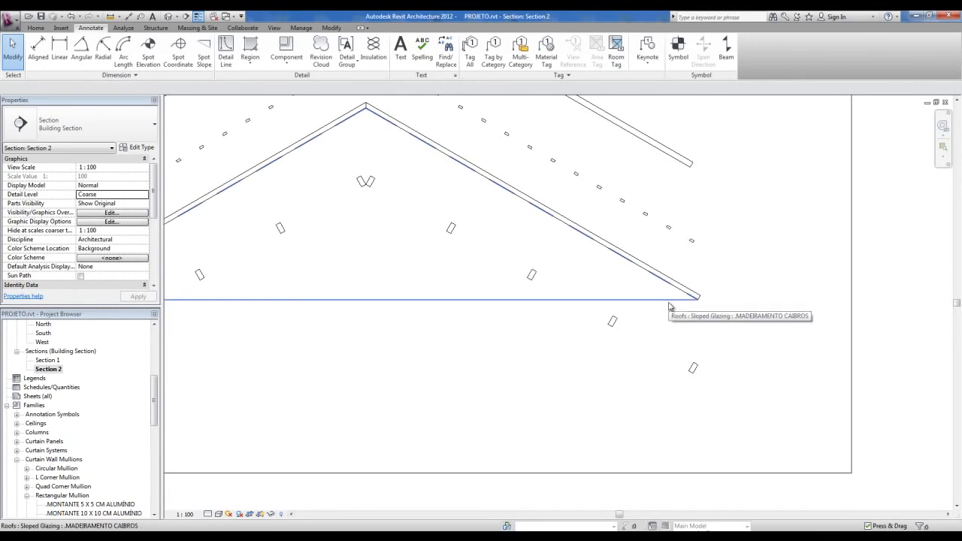
Move the .MADEIRAMENTO CAIBROS roof vertically down 79.61 so the rafters rest on the purlins
left_click(669, 303)
middle_click_drag(710, 331, 598, 319)
scroll(597, 310, "up", 1)
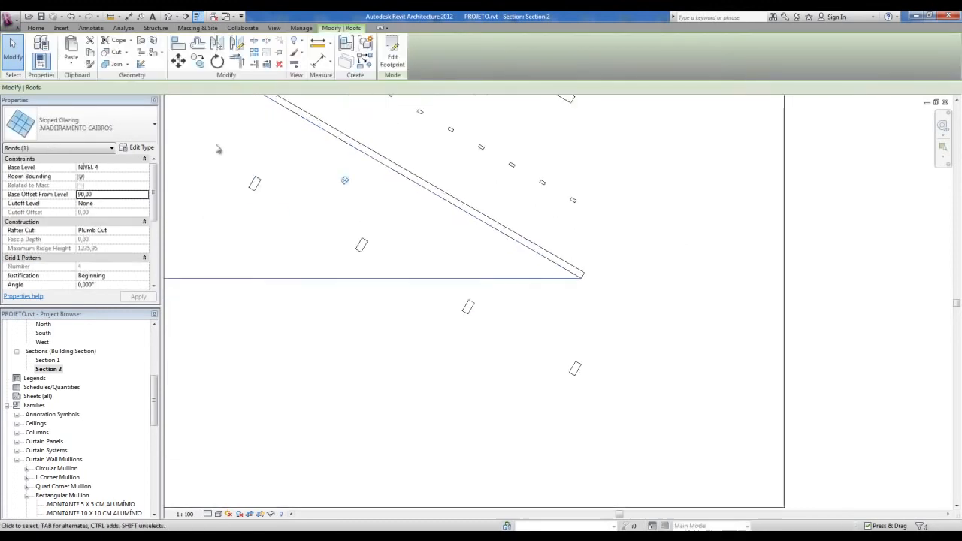
left_click(179, 63)
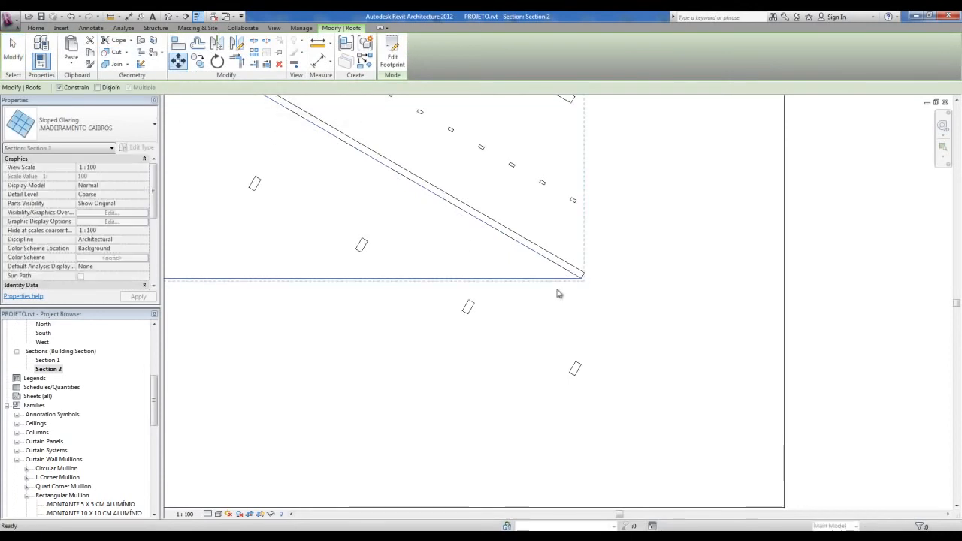
left_click(583, 277)
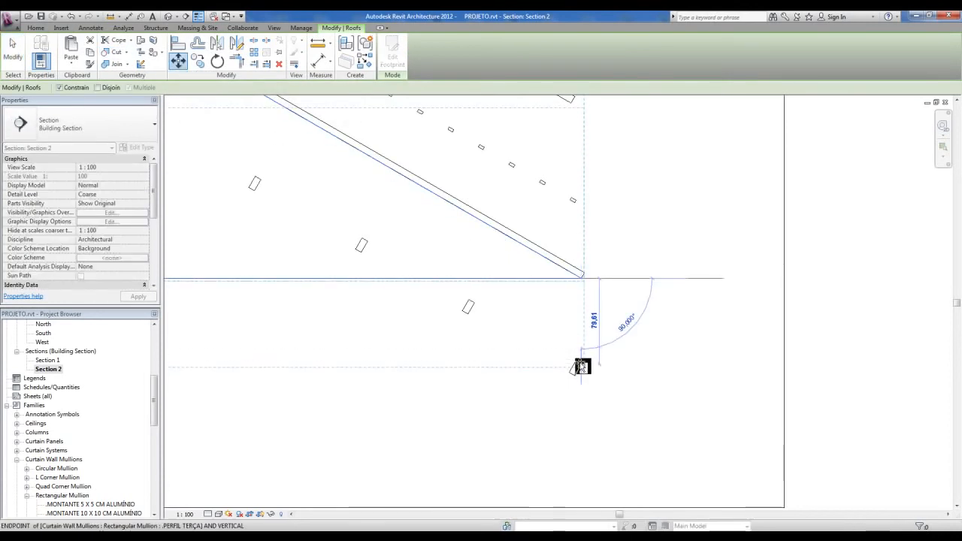
left_click(622, 440)
key("Escape")
scroll(752, 414, "down", 4)
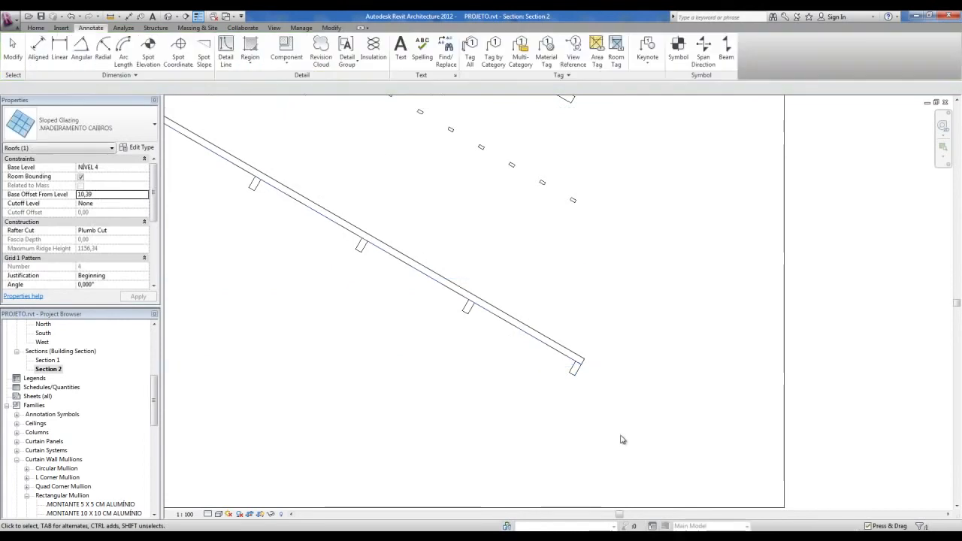
Move the batten roof vertically down to a base offset of 52, just above the rafters
scroll(762, 413, "up", 1)
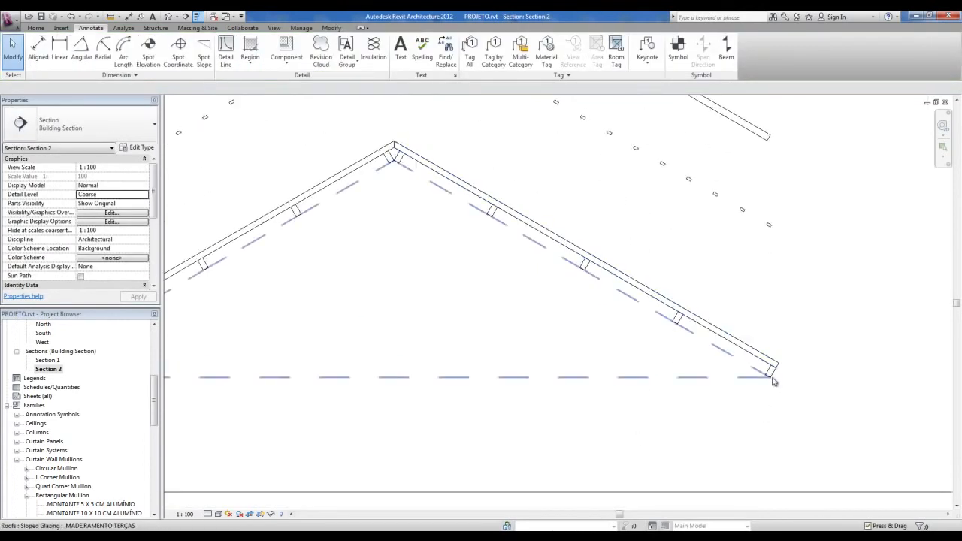
scroll(770, 388, "down", 2)
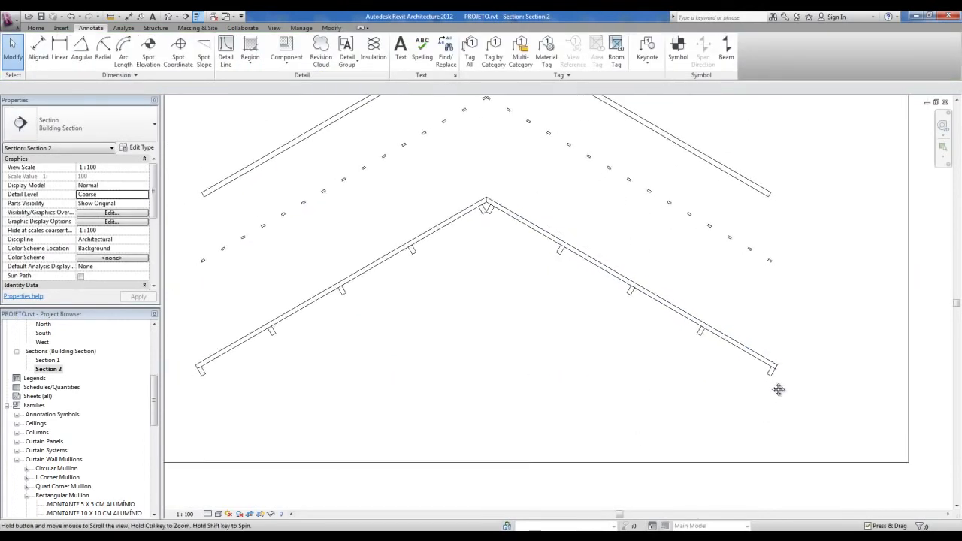
scroll(721, 350, "up", 2)
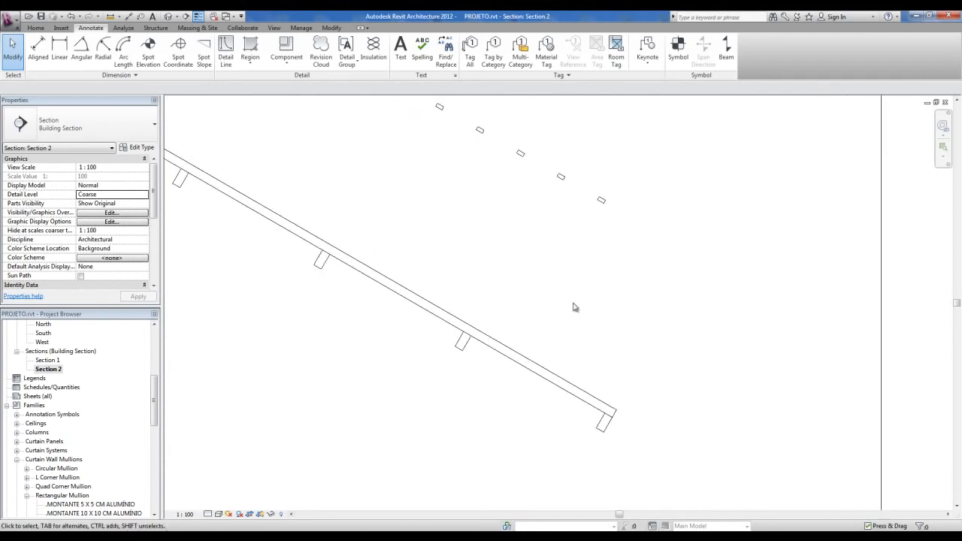
left_click(557, 203)
key("m")
key("v")
left_click(623, 210)
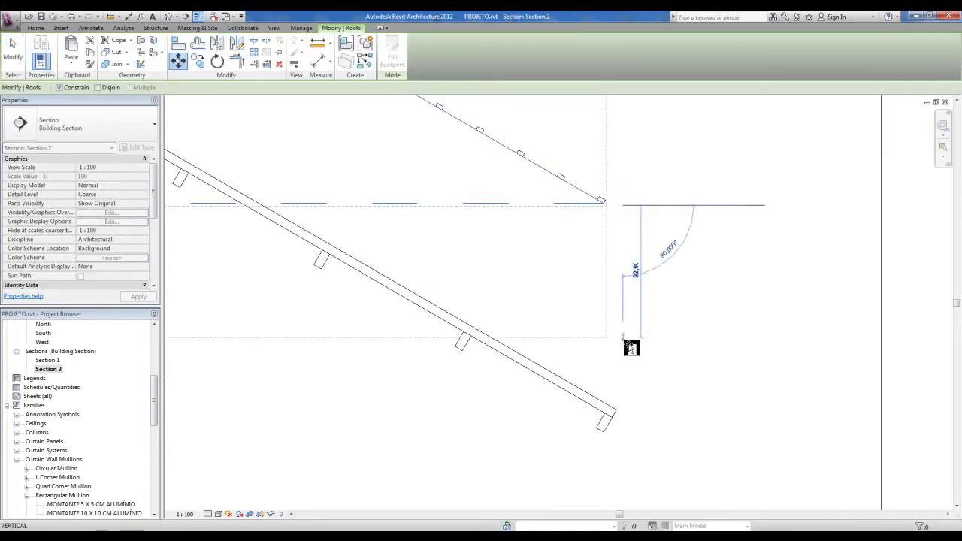
left_click(635, 390)
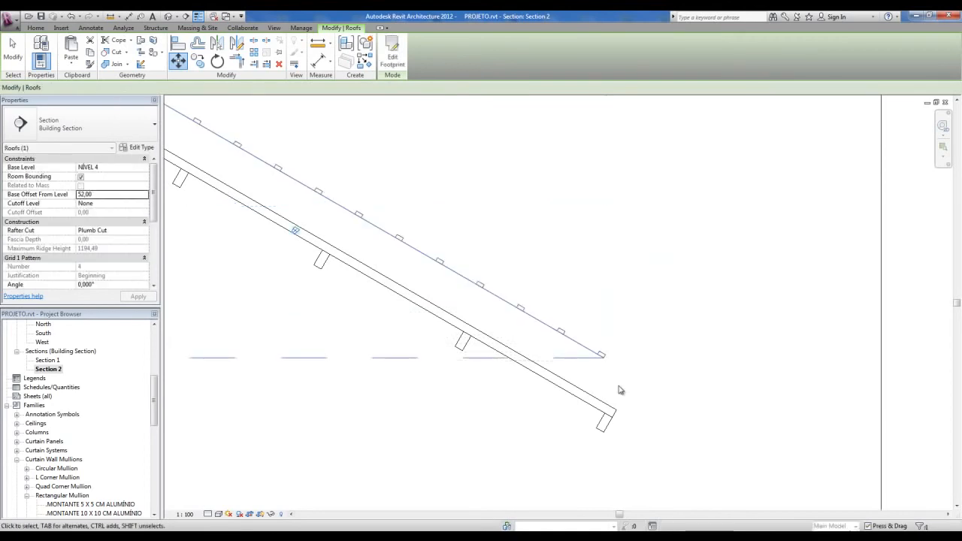
key("Escape")
Draw a vertical thin detail line about 37 long from the rafter's outer upper corner up beside the lowest batten
scroll(586, 365, "down", 2)
mouse_move(515, 369)
middle_mouse_down()
mouse_move(839, 401)
mouse_move(856, 492)
mouse_move(513, 352)
middle_mouse_up()
scroll(608, 344, "up", 2)
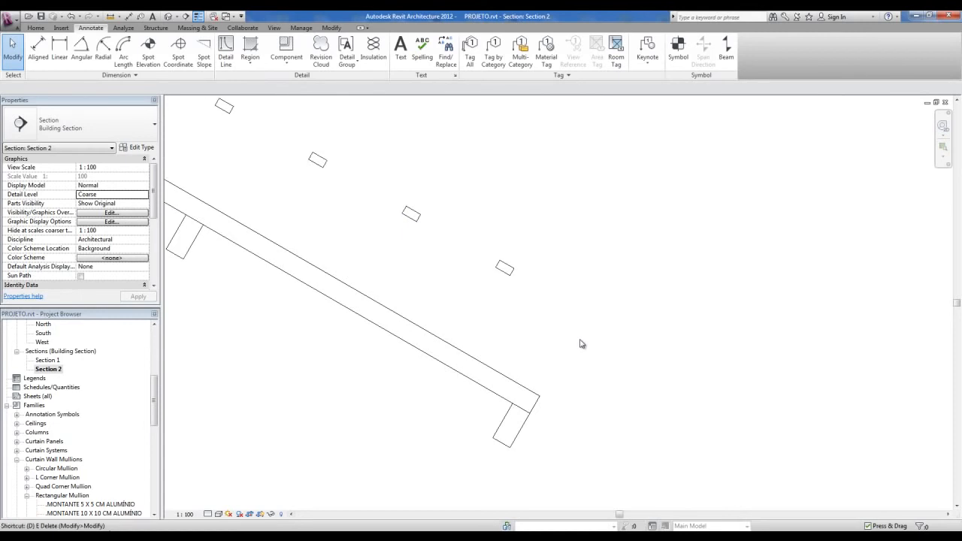
key("d")
key("l")
left_click(539, 394)
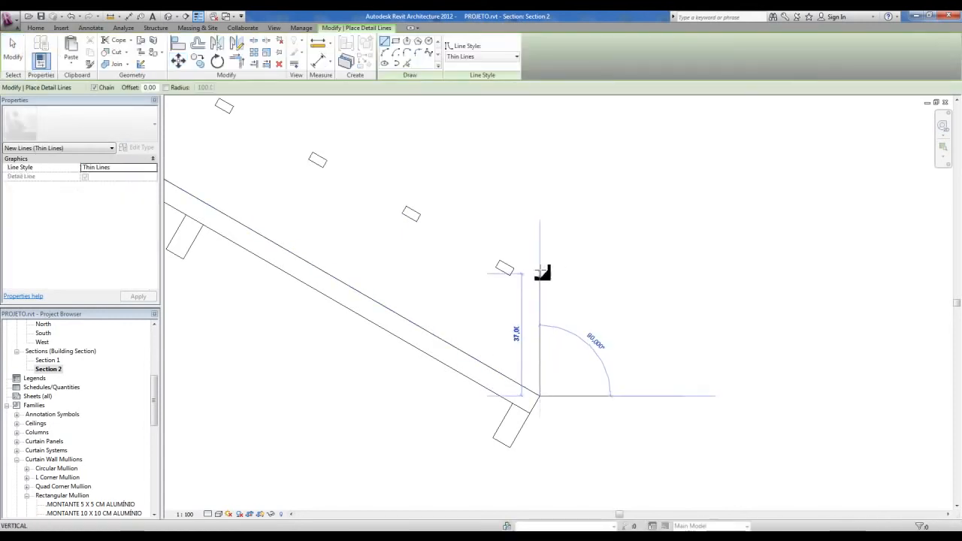
left_click(541, 269)
scroll(542, 275, "up", 1)
key("Escape")
key("Escape")
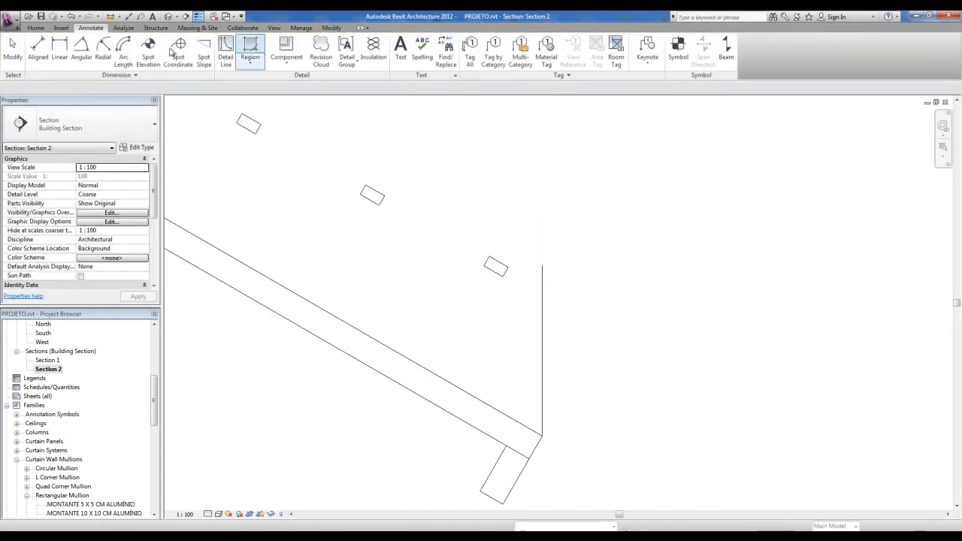
Measure the horizontal gap from the lowest batten's lower corner to the vertical detail line, and delete the line
left_click(110, 16)
left_click(501, 275)
key("Escape")
key("Escape")
left_click(542, 316)
key("Delete")
In the 3D view, offset the whole .MADEIRAMENTO SARRAFOS roof footprint outward by 9 without copying, and finish the footprint edit
left_click(168, 17)
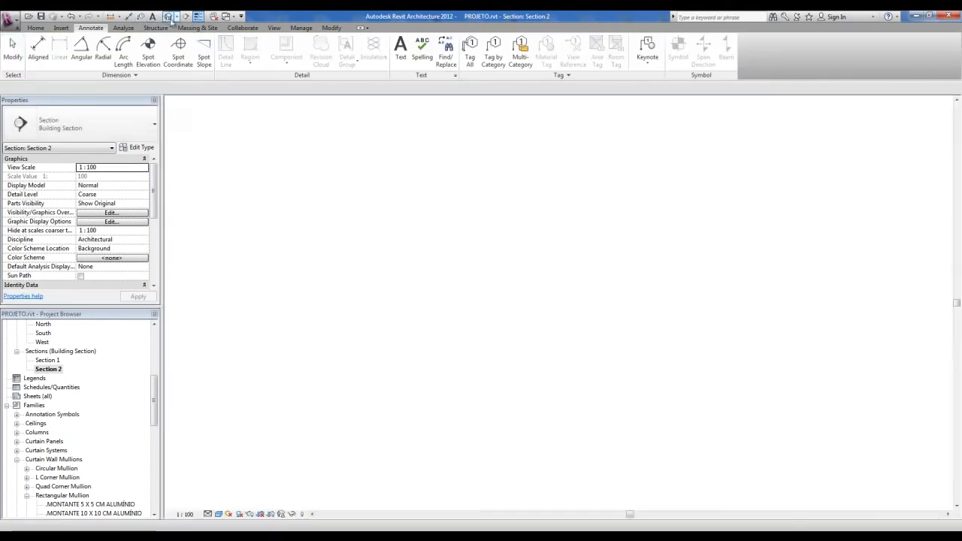
scroll(578, 375, "up", 5)
middle_click_drag(579, 376, 545, 390)
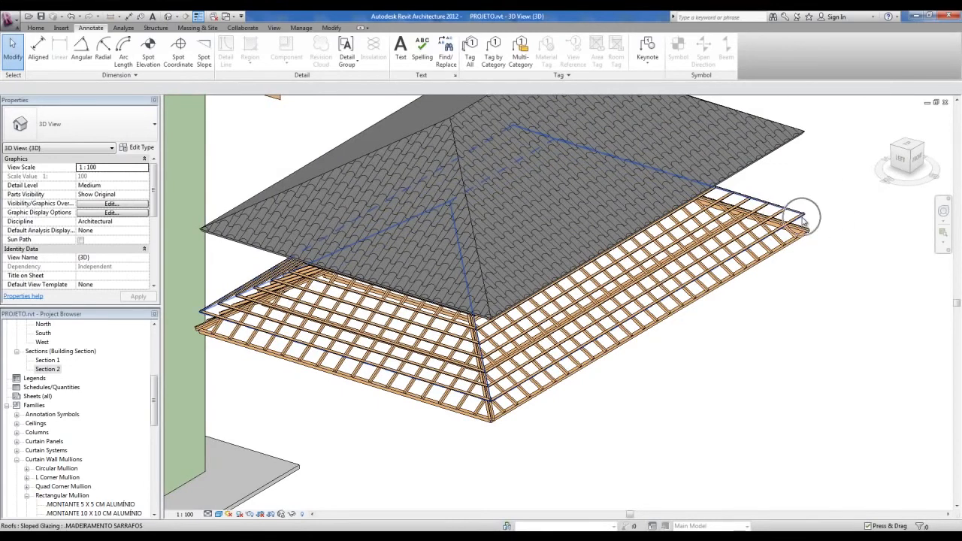
left_click(803, 218)
left_click(392, 54)
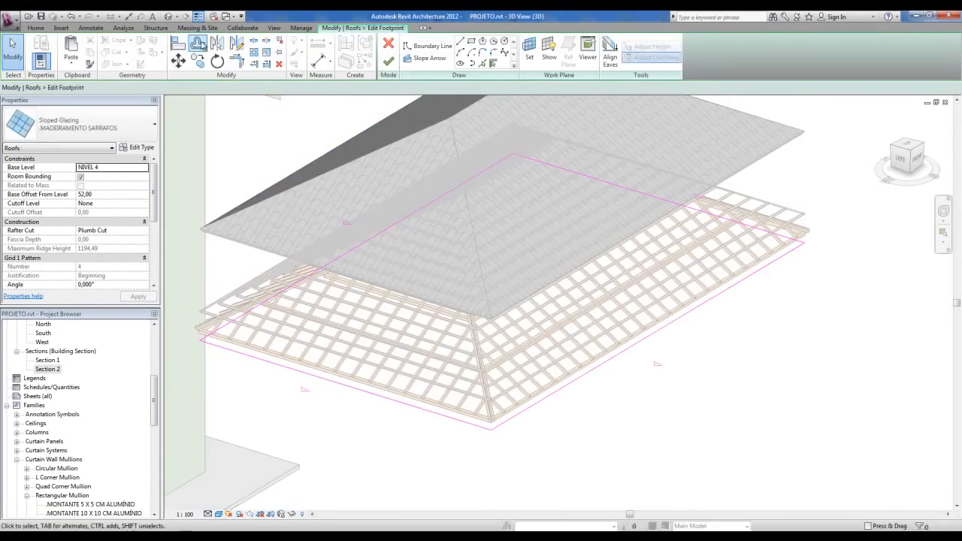
left_click(199, 44)
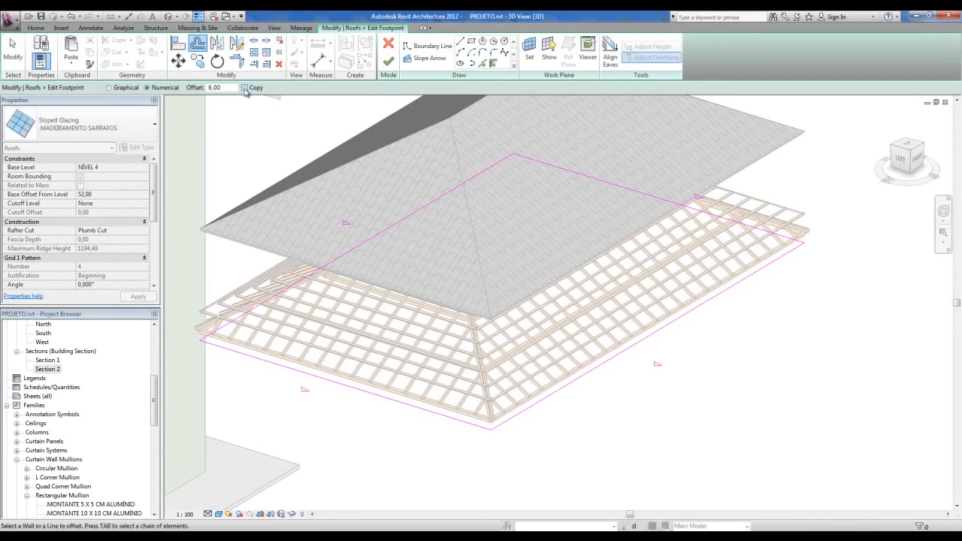
type("9")
middle_click_drag(385, 240, 461, 231)
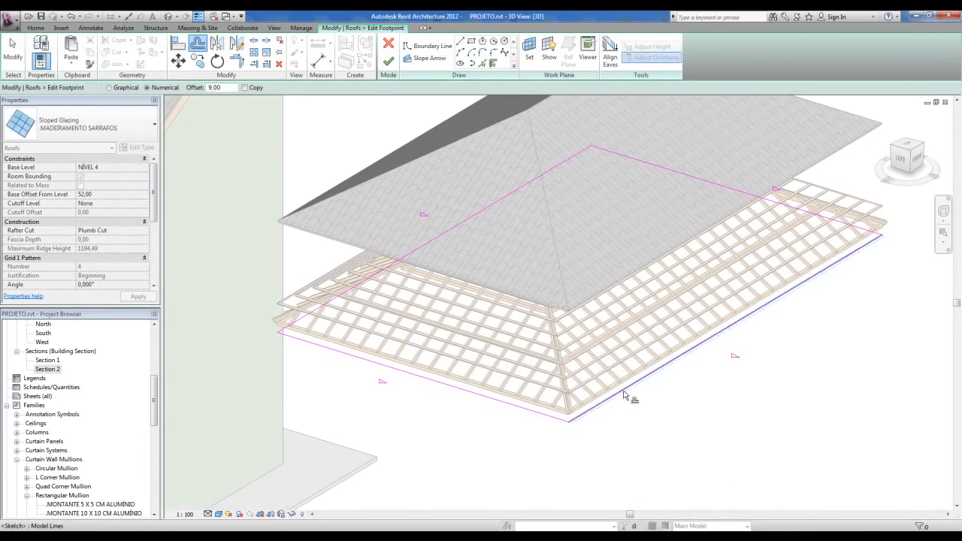
key("Tab")
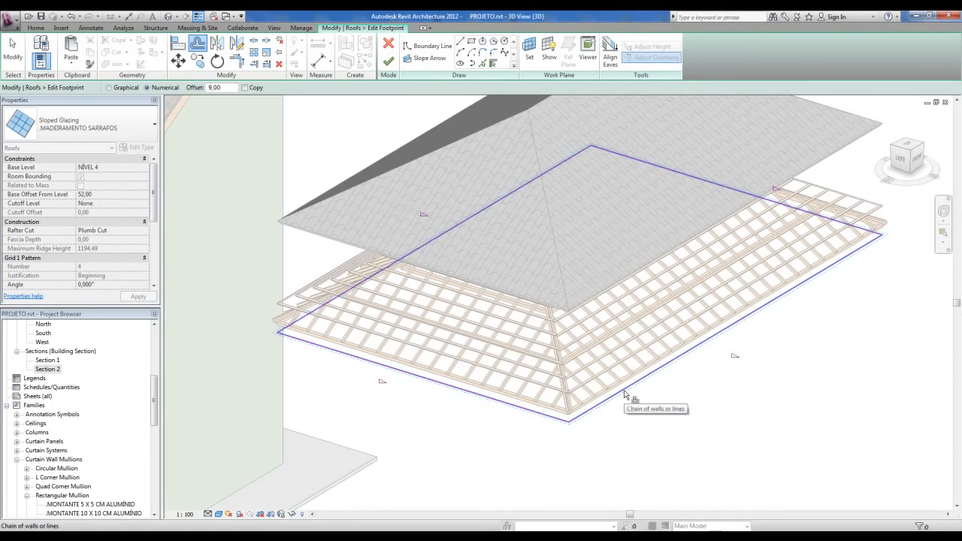
left_click(624, 396)
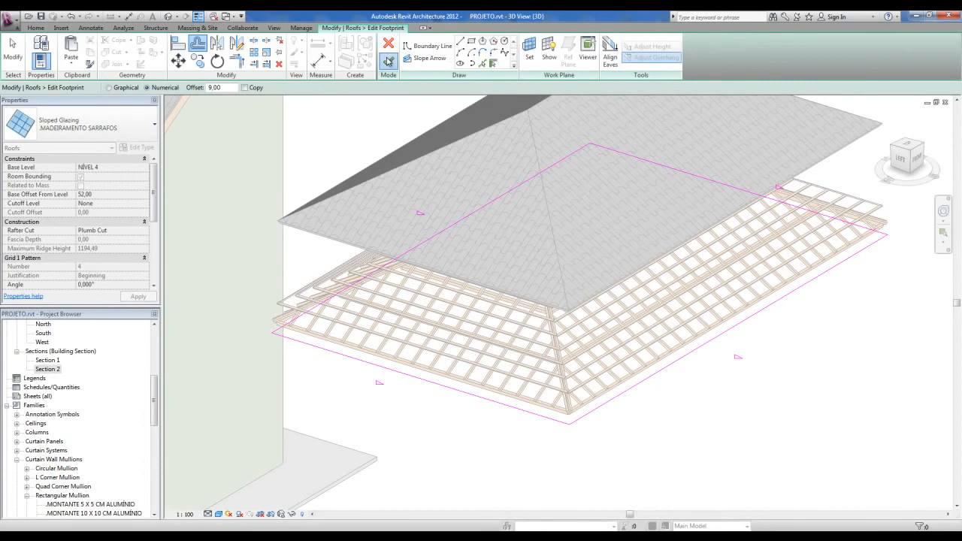
left_click(392, 408)
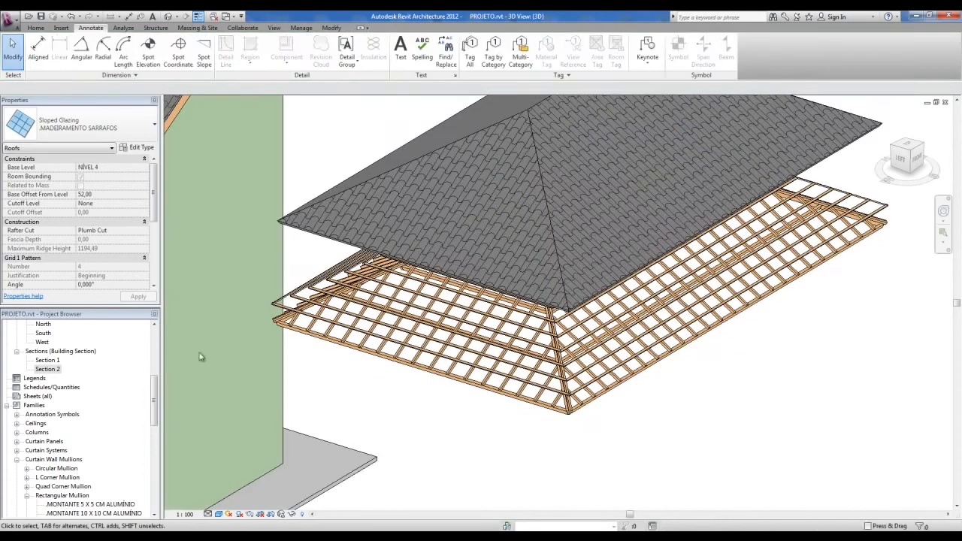
In Section 2, move the batten roof vertically down 36.41 from its lower corner onto the rafter's outer upper corner
left_click(46, 369)
double_click(50, 370)
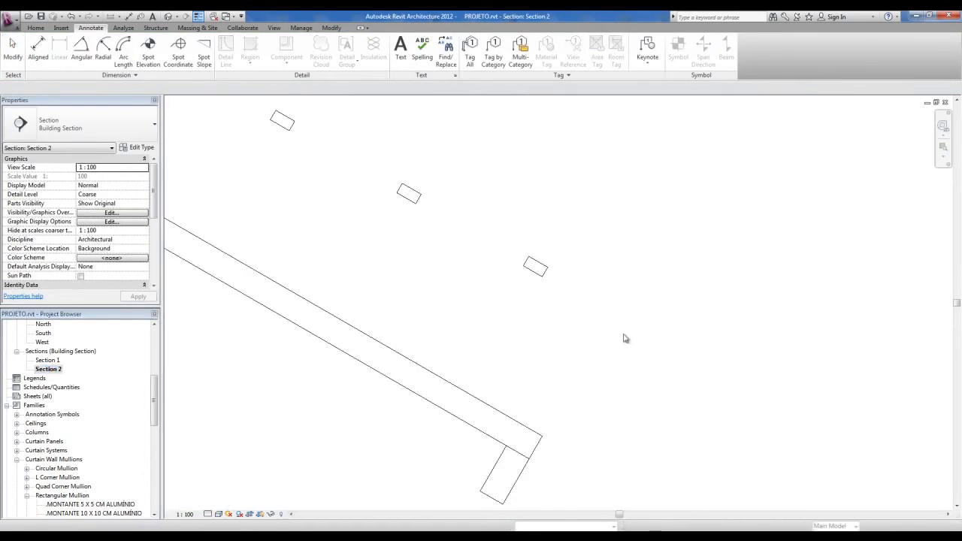
left_click(563, 279)
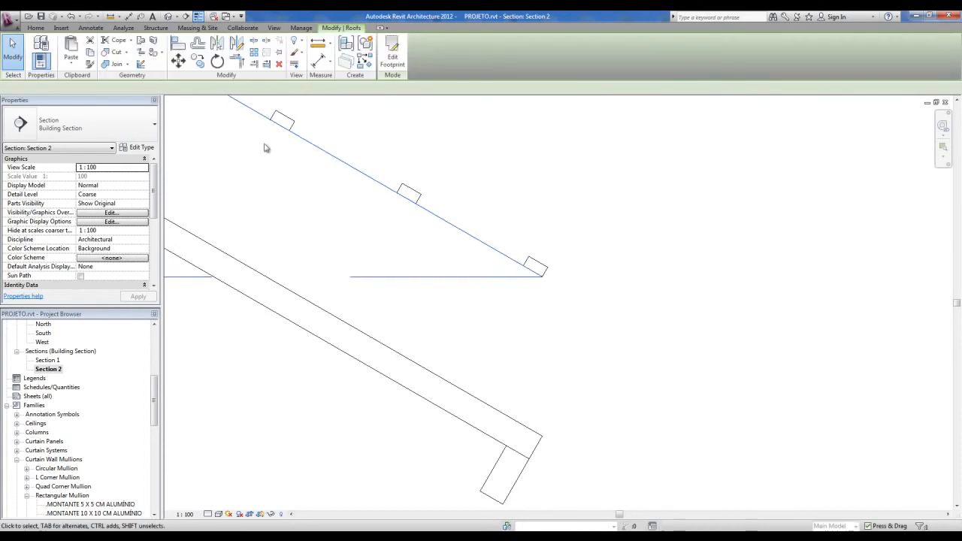
left_click(179, 63)
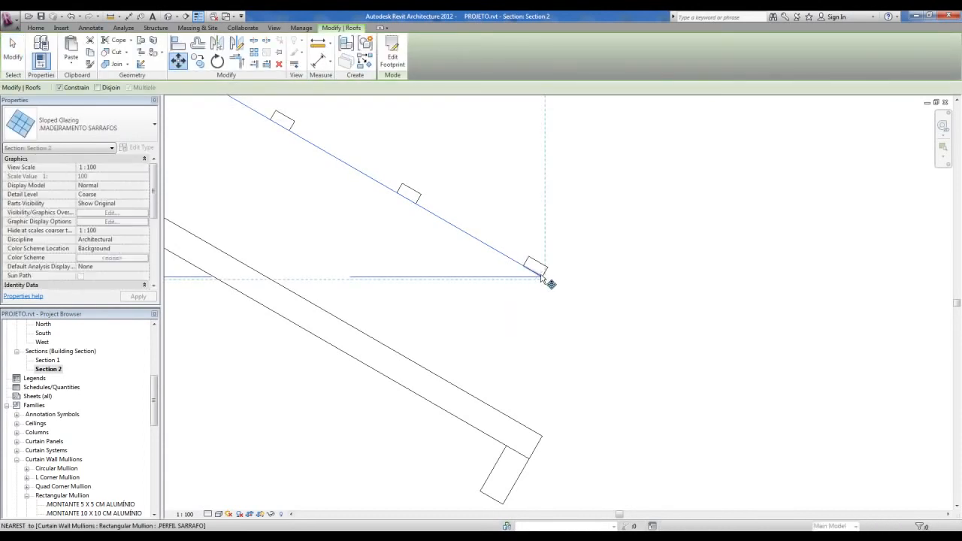
left_click(541, 277)
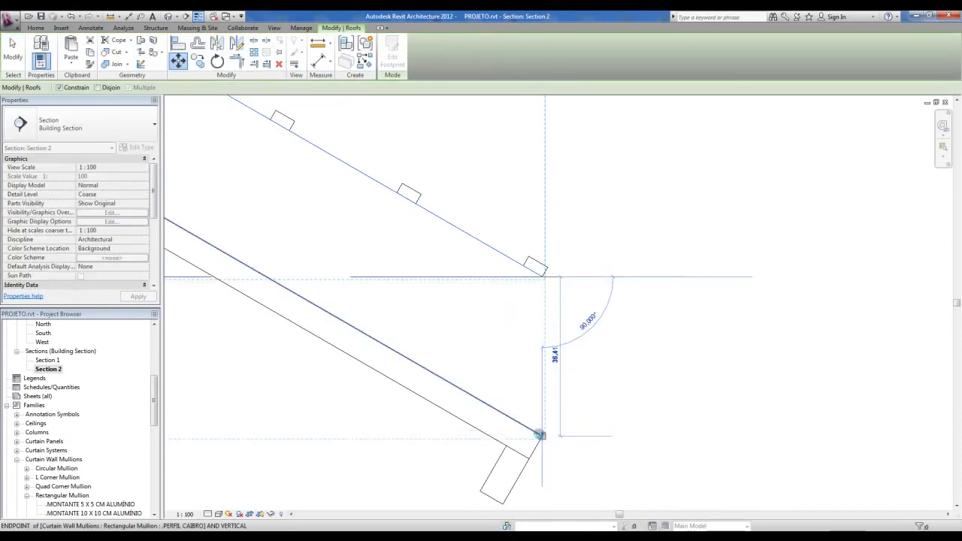
left_click(541, 435)
left_click(724, 402)
Examine how purlins, rafters and battens meet at the ridge, and review the type parameters of the .PERFIL TERÇA mullion
scroll(725, 416, "down", 5)
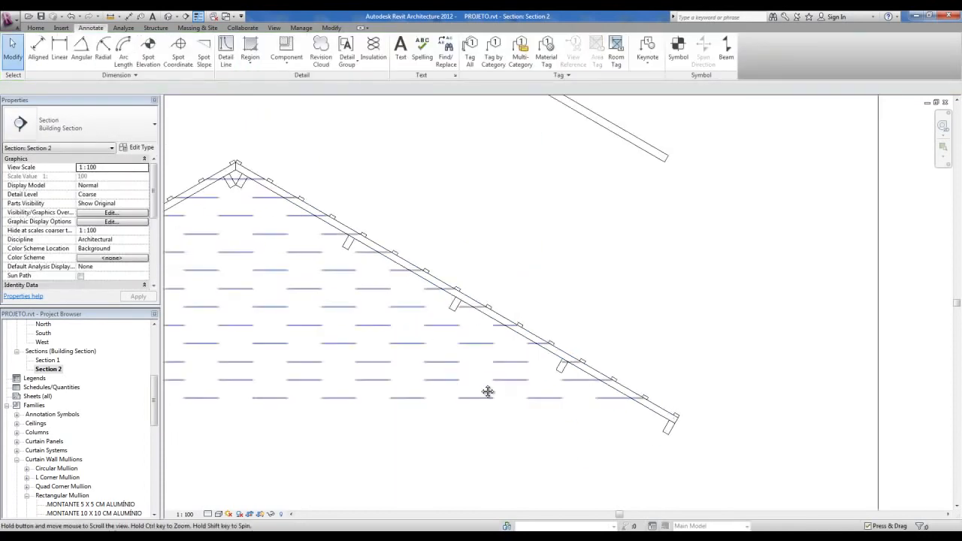
middle_click_drag(456, 388, 711, 421)
scroll(485, 210, "up", 4)
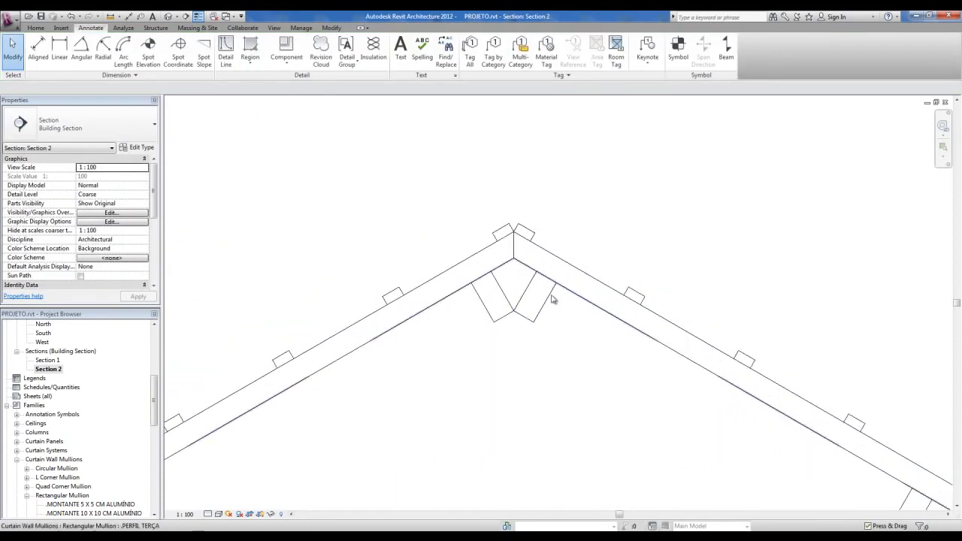
scroll(560, 265, "up", 1)
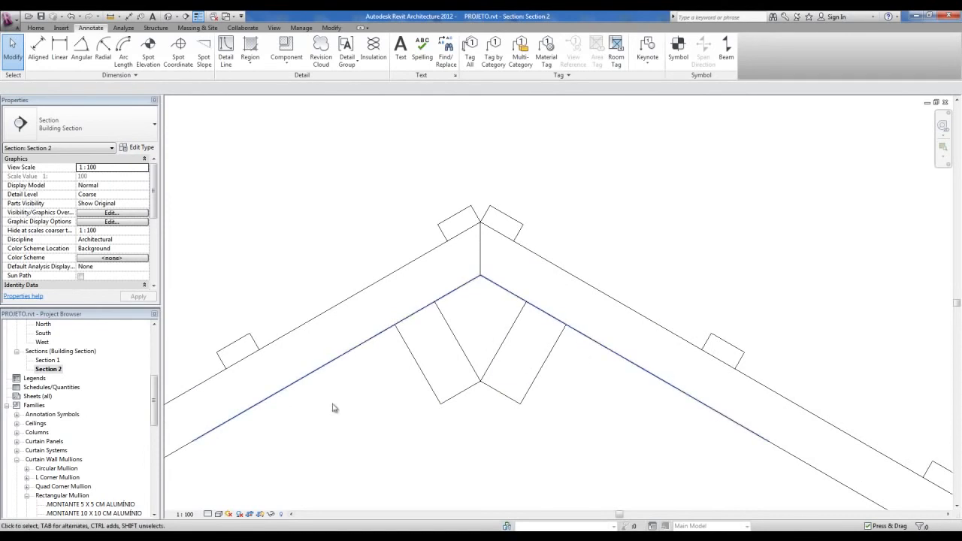
scroll(69, 443, "down", 4)
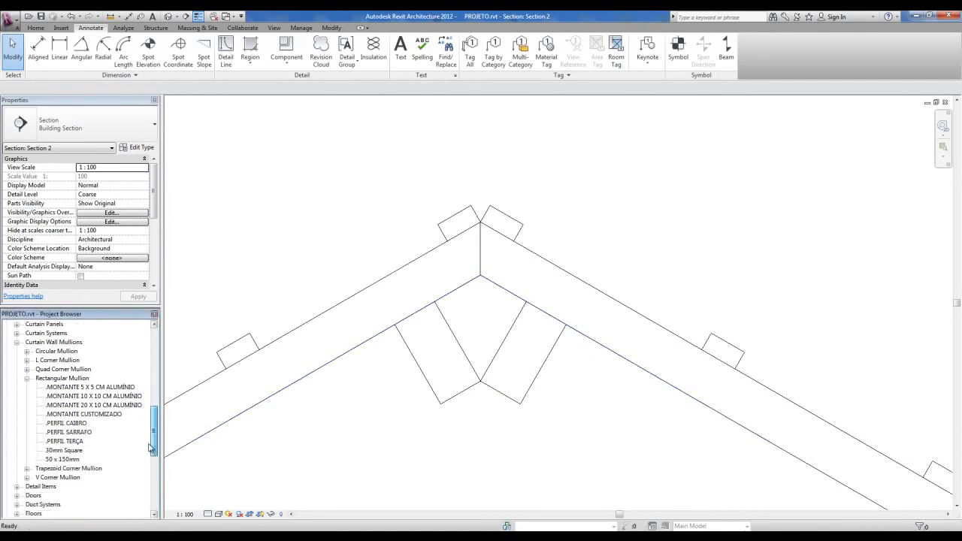
double_click(67, 442)
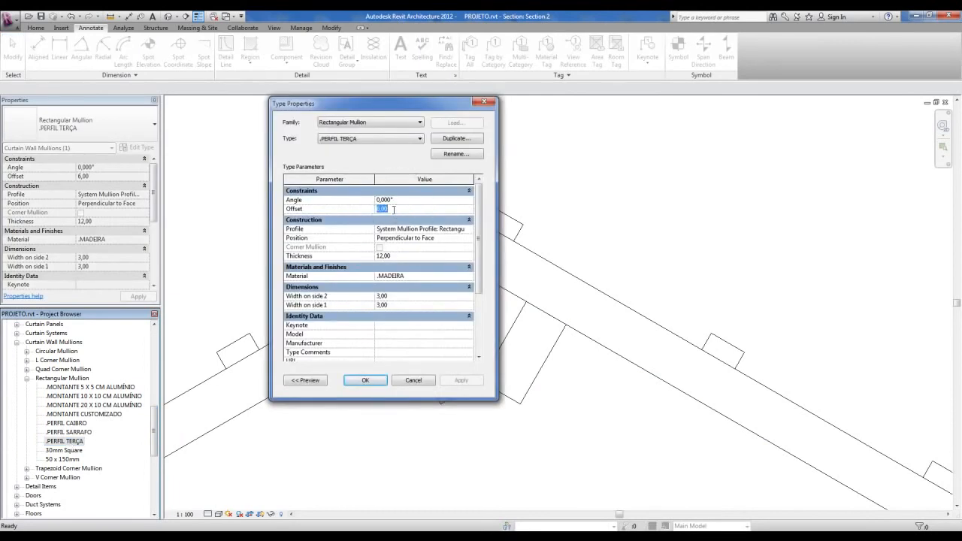
left_click(492, 104)
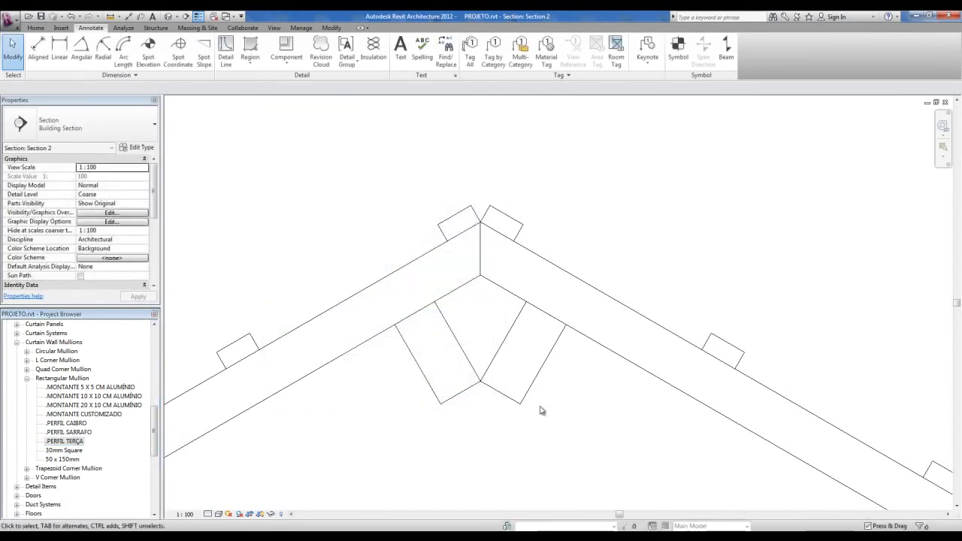
left_click(532, 417)
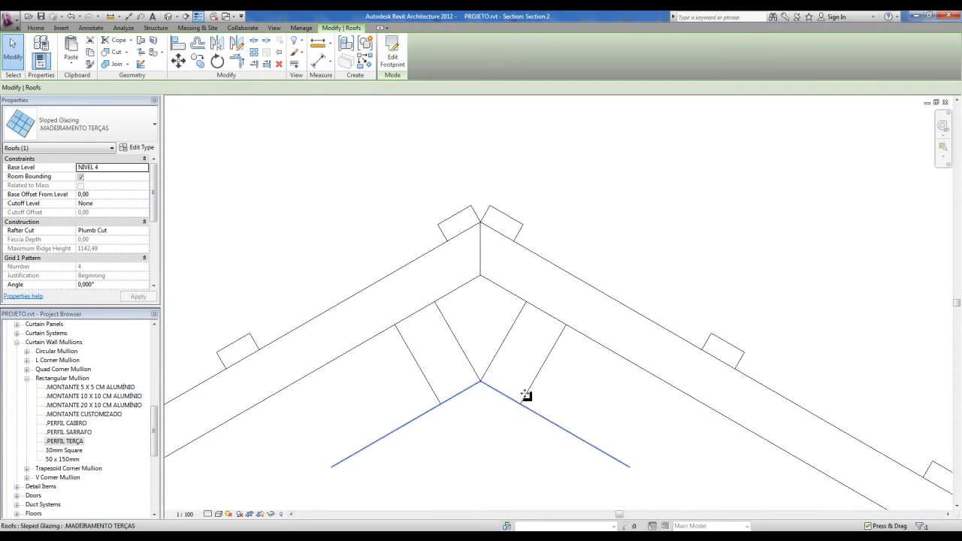
key("Escape")
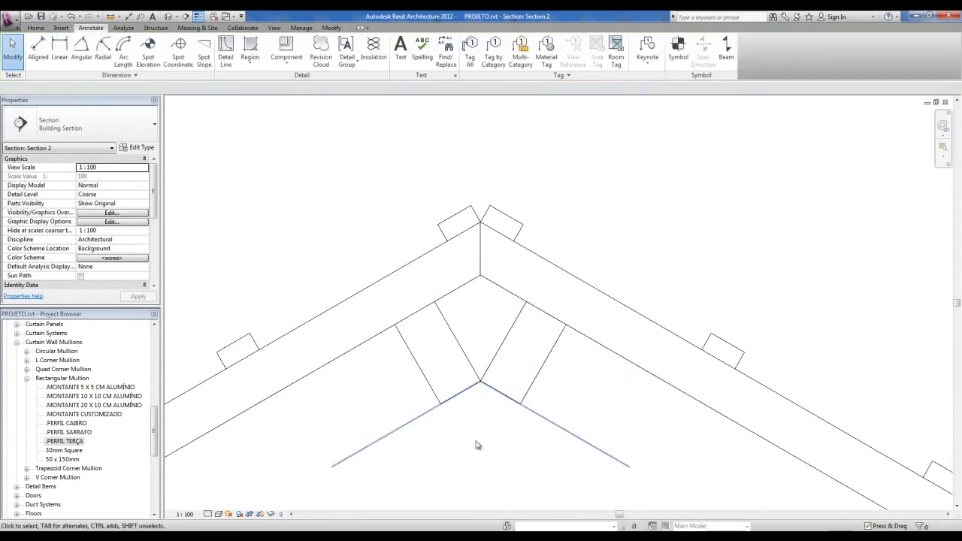
Try an offset of 0 for the .PERFIL TERÇA mullion type
middle_click_drag(460, 409, 465, 371)
left_click(66, 441)
double_click(66, 441)
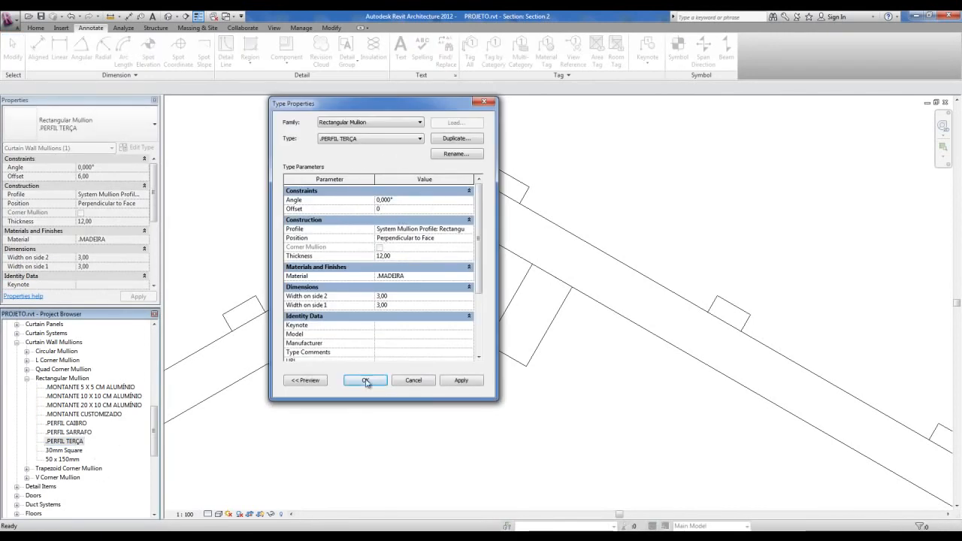
left_click(364, 381)
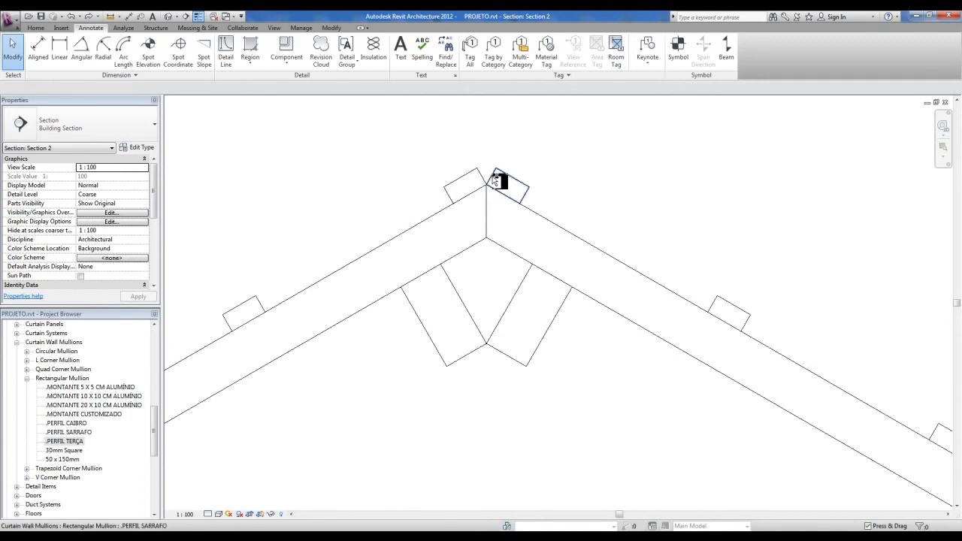
Move the .TELHAS tile roof vertically down to a base offset of 82, just above the battens
scroll(374, 300, "down", 6)
middle_click_drag(618, 408, 422, 230)
scroll(823, 443, "up", 6)
scroll(787, 447, "down", 11)
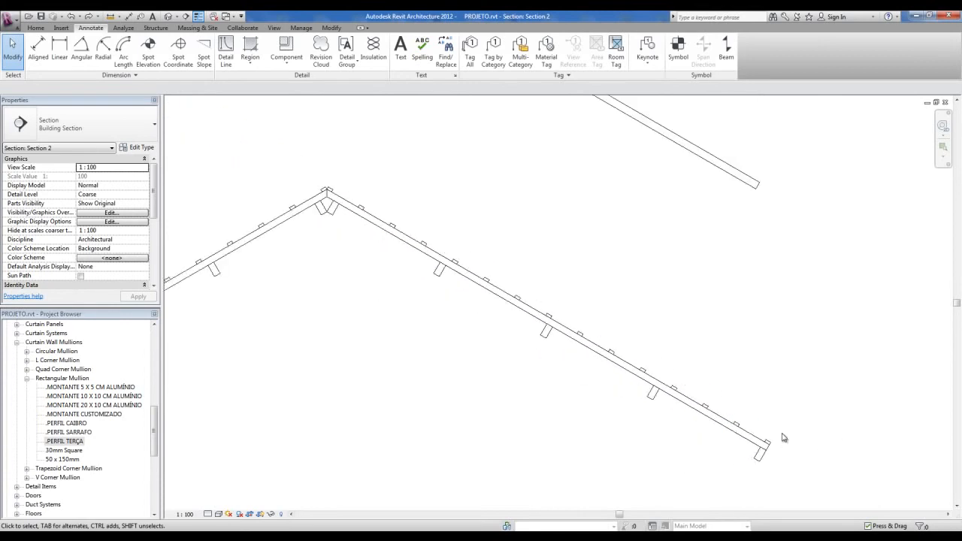
middle_click_drag(610, 394, 640, 376)
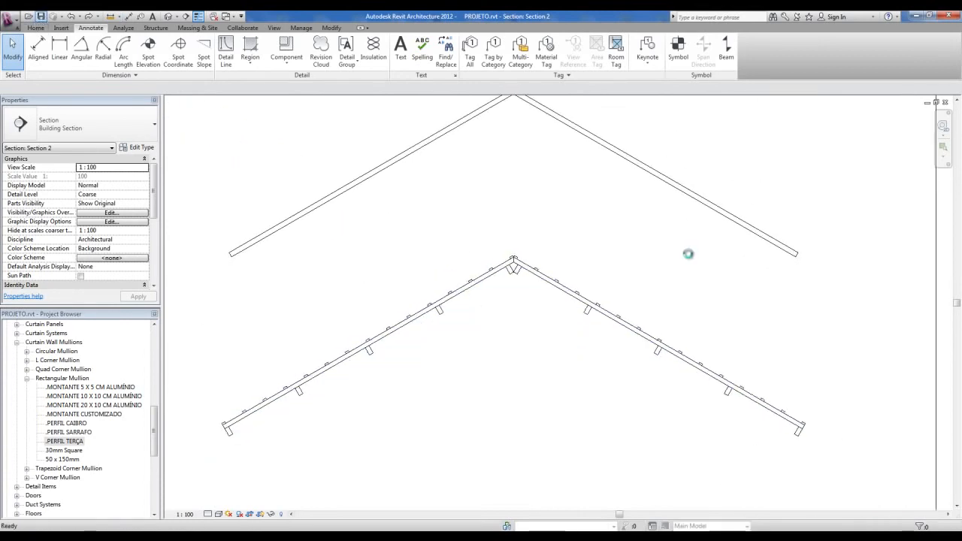
middle_click_drag(747, 277, 489, 239)
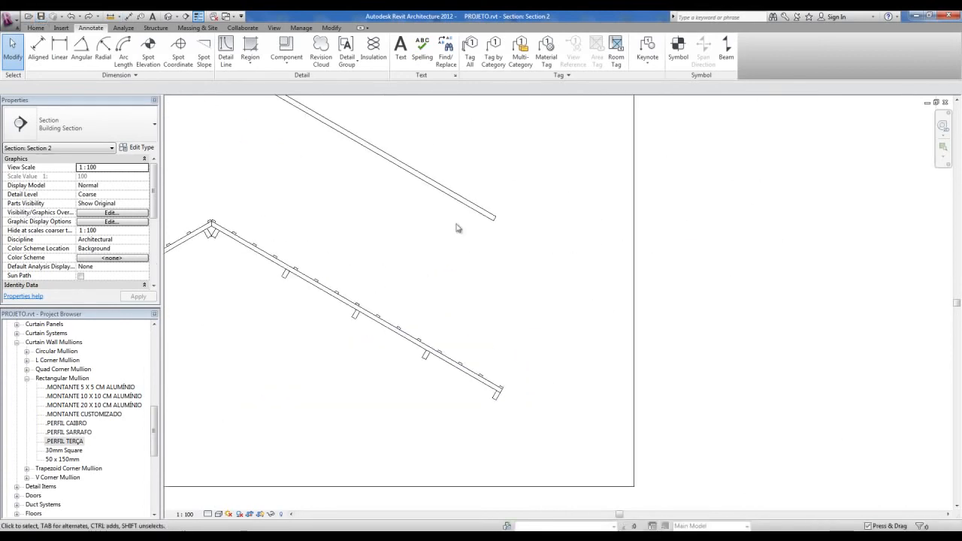
left_click(462, 202)
left_click(178, 60)
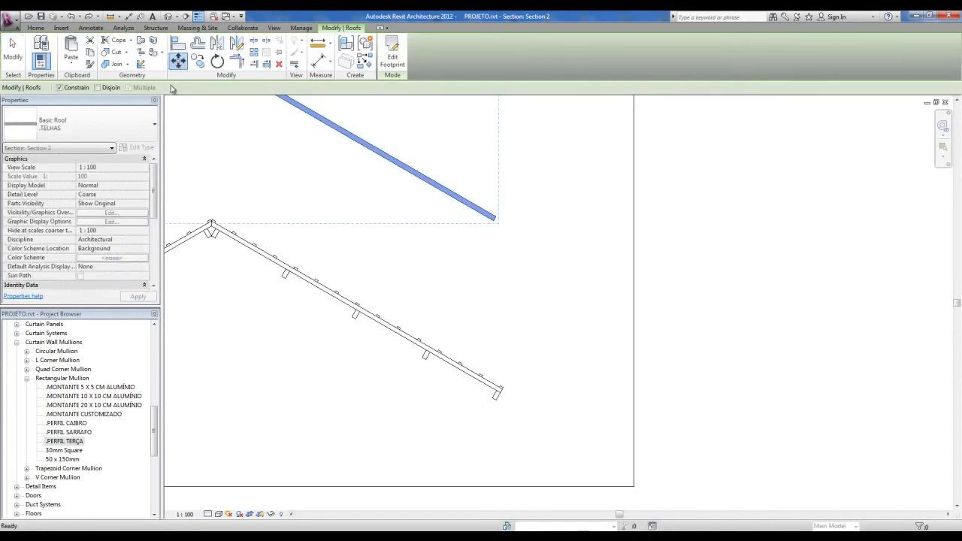
left_click(532, 229)
left_click(531, 349)
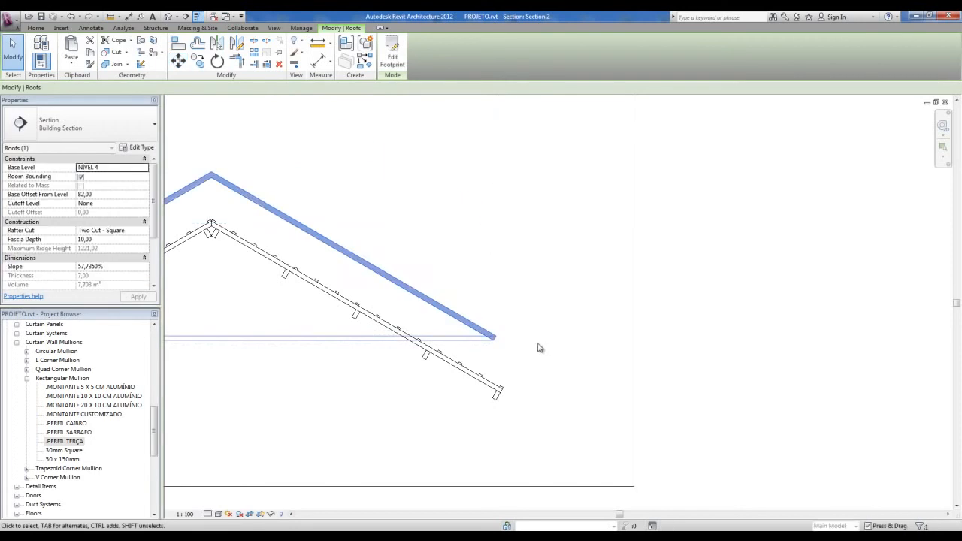
key("Escape")
Draw a vertical thin detail line about 72 long from the lowest batten's outer upper corner up beside the tile roof's edge
middle_click_drag(278, 221, 529, 238)
middle_click_drag(563, 312, 371, 245)
scroll(504, 324, "up", 3)
middle_click_drag(529, 341, 494, 332)
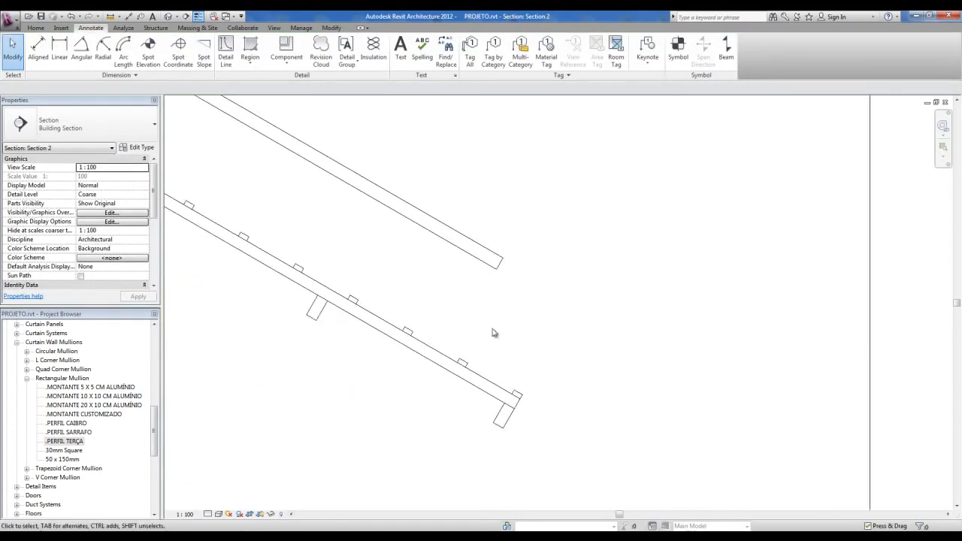
key("l")
left_click(518, 392)
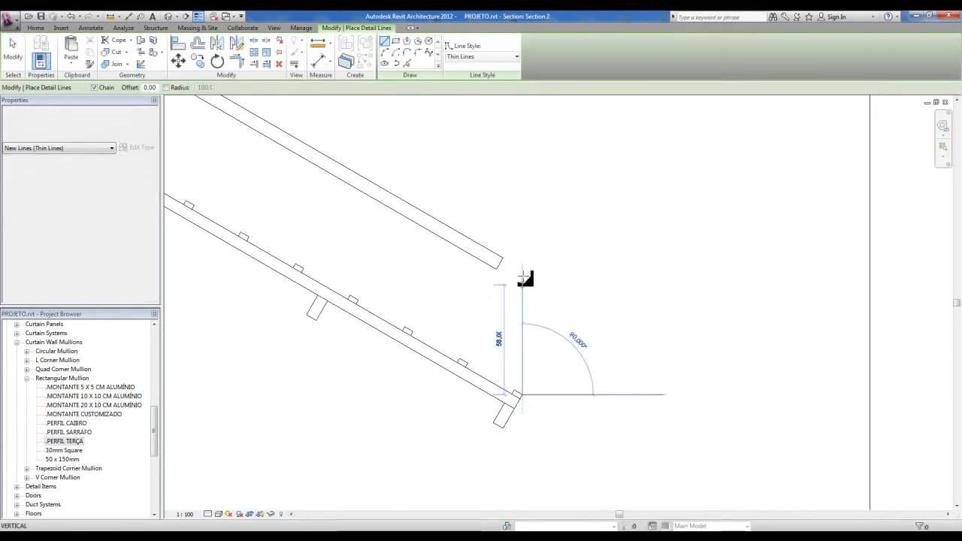
left_click(523, 261)
key("Escape")
key("Escape")
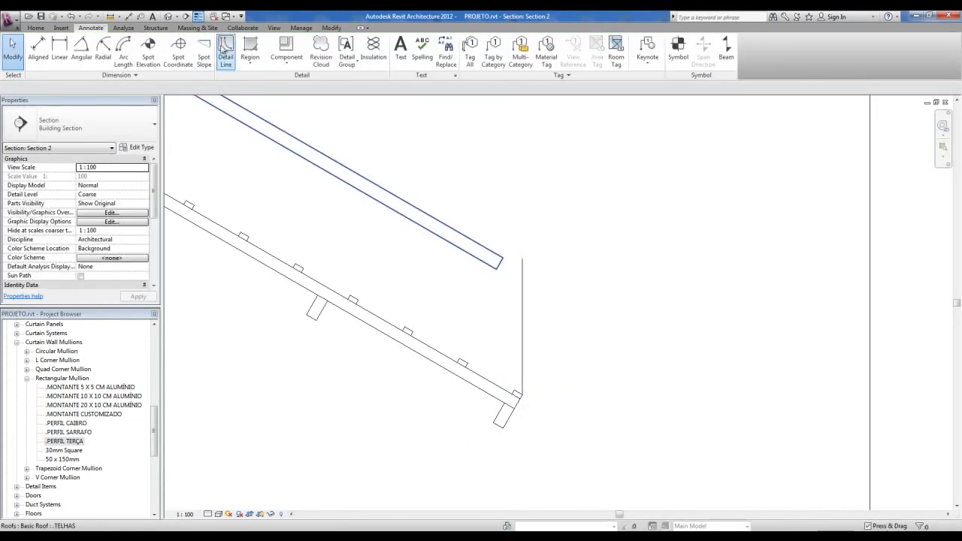
Measure the horizontal gap from the tile roof's lower corner to the vertical detail line, and delete the line
left_click(110, 15)
left_click(499, 267)
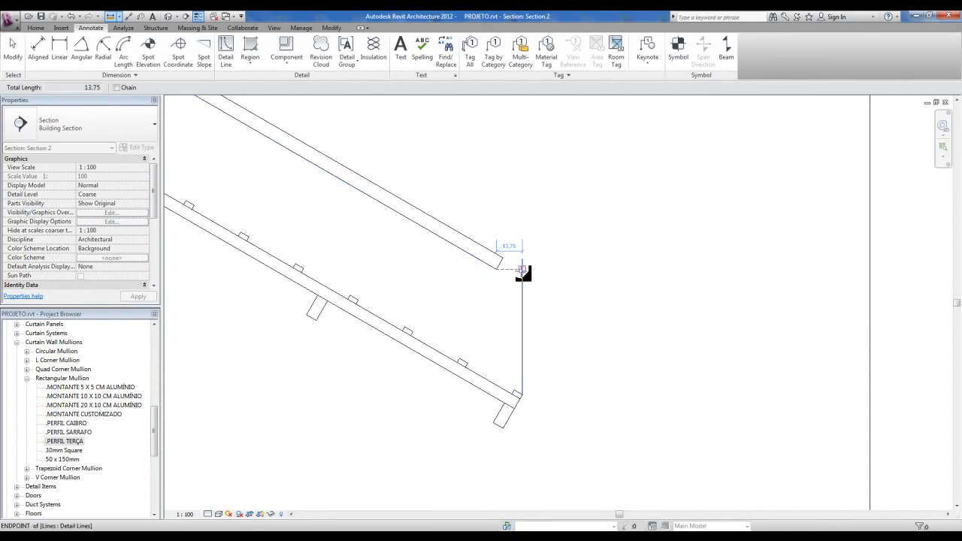
scroll(522, 272, "up", 1)
key("Escape")
key("Escape")
left_click(522, 281)
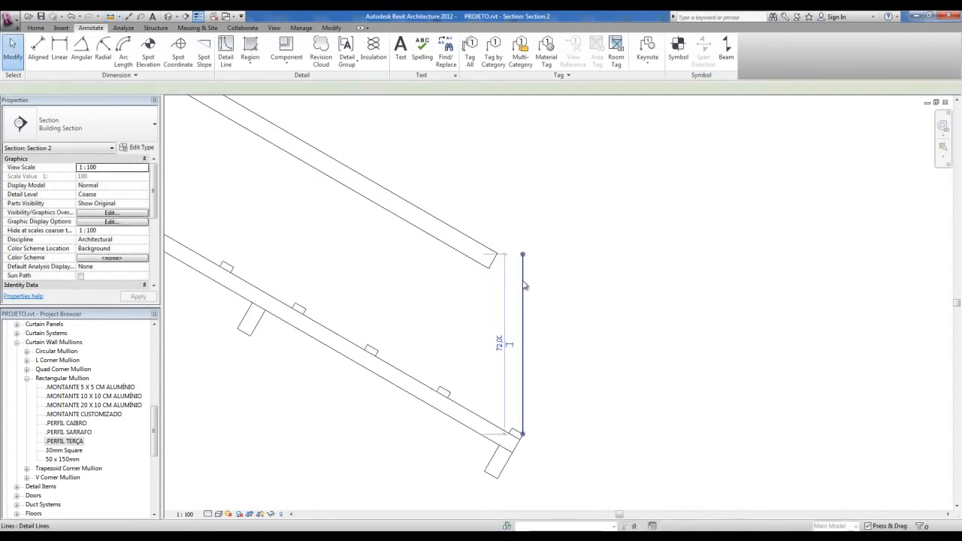
key("Delete")
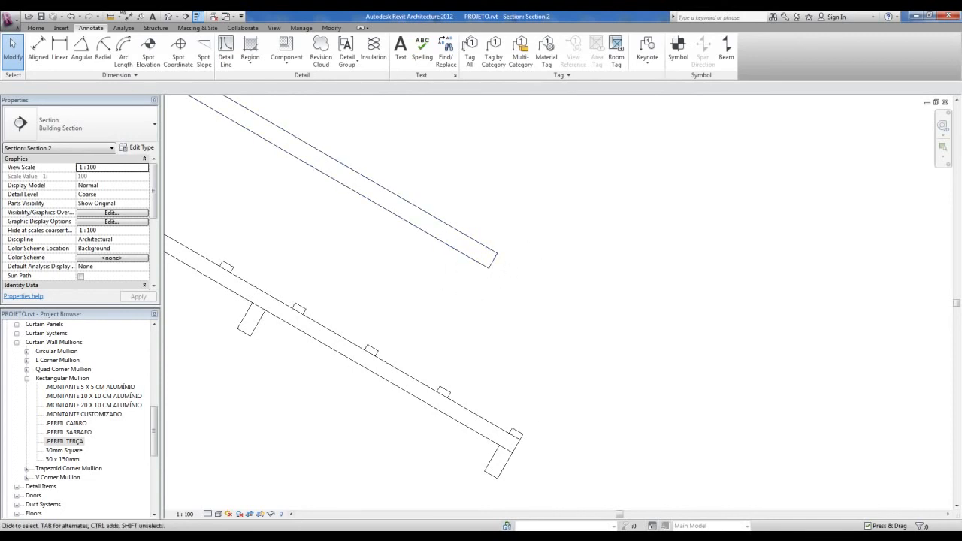
Offset the whole footprint boundary of the .TELHAS tile roof outward by 18, without keeping a copy, and finish the footprint edit
left_click(168, 17)
scroll(679, 215, "up", 3)
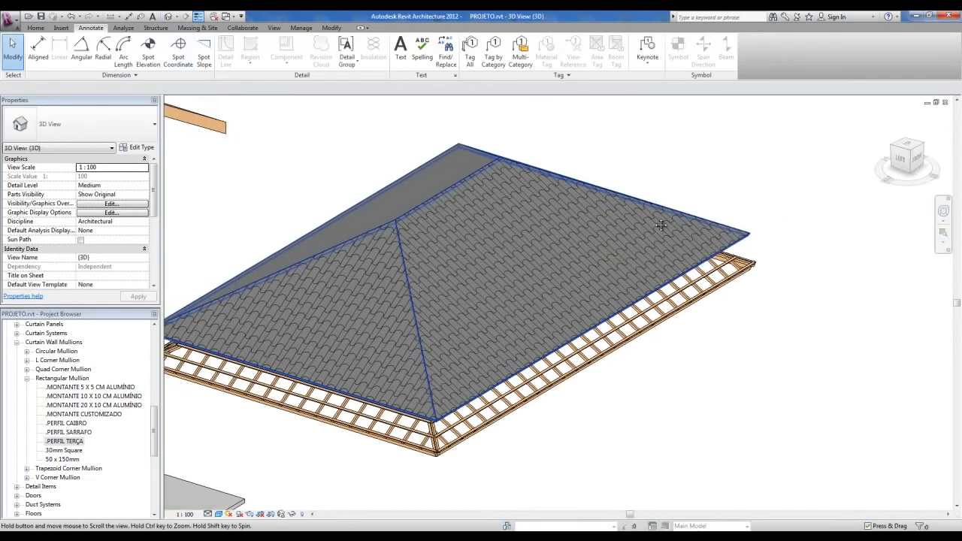
left_click(733, 234)
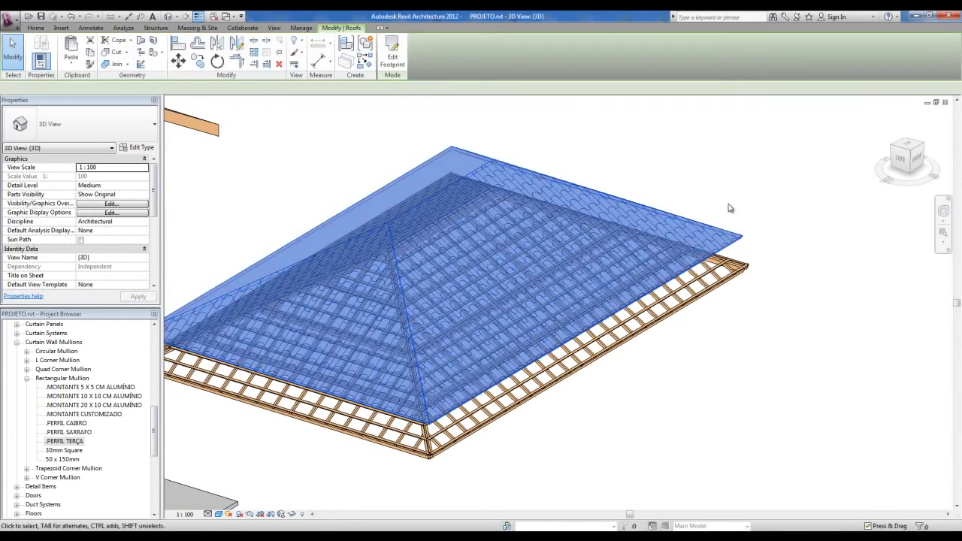
left_click(392, 60)
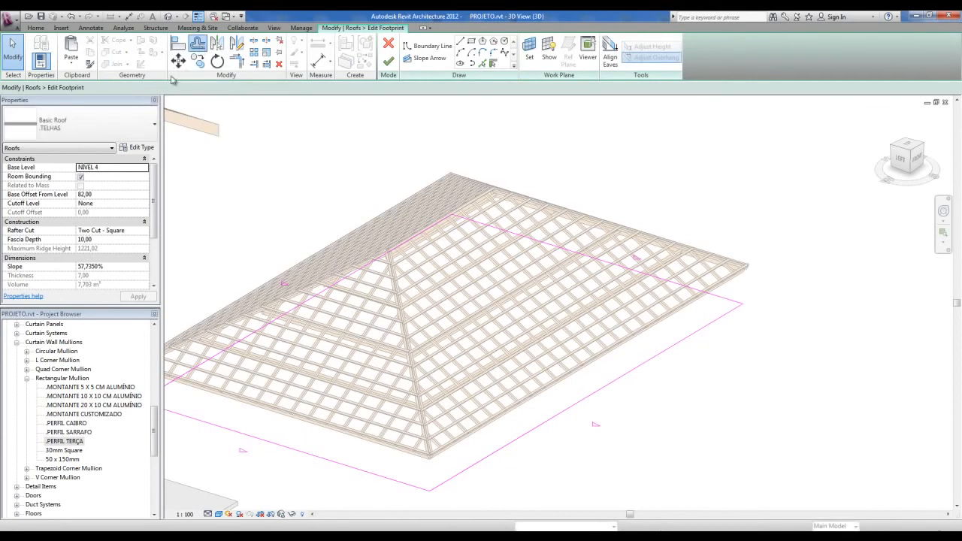
left_click(198, 45)
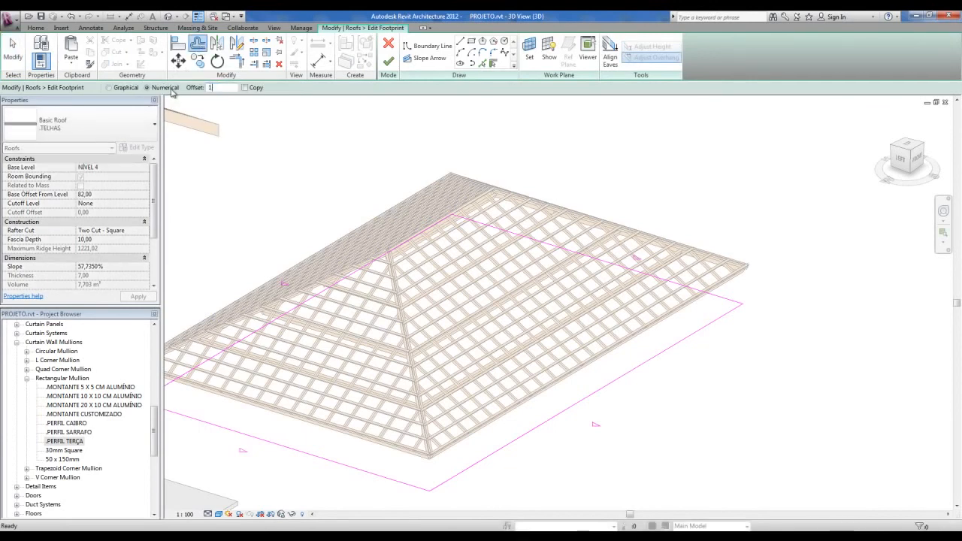
mouse_move(474, 328)
middle_mouse_down()
mouse_move(522, 288)
mouse_move(582, 299)
middle_mouse_up()
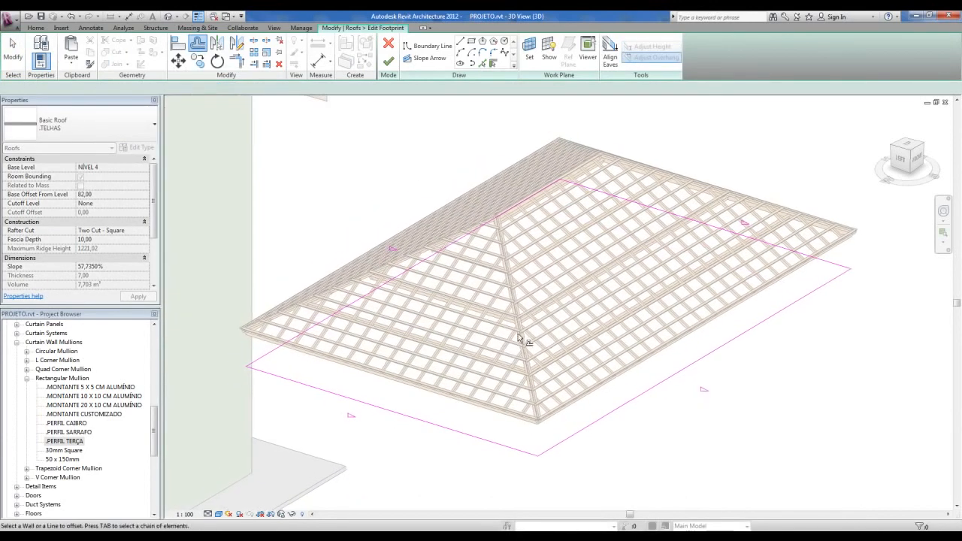
scroll(520, 335, "up", 1)
key("Tab")
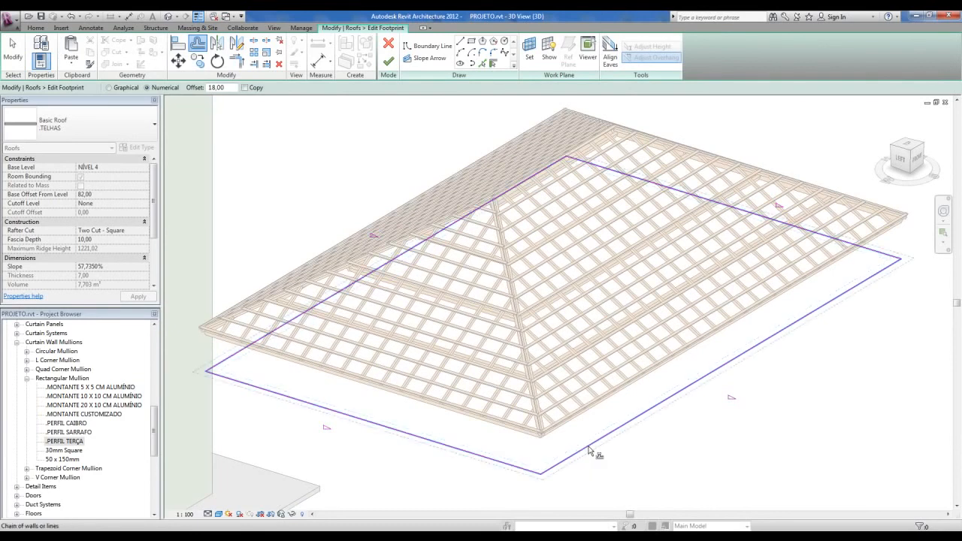
left_click(589, 451)
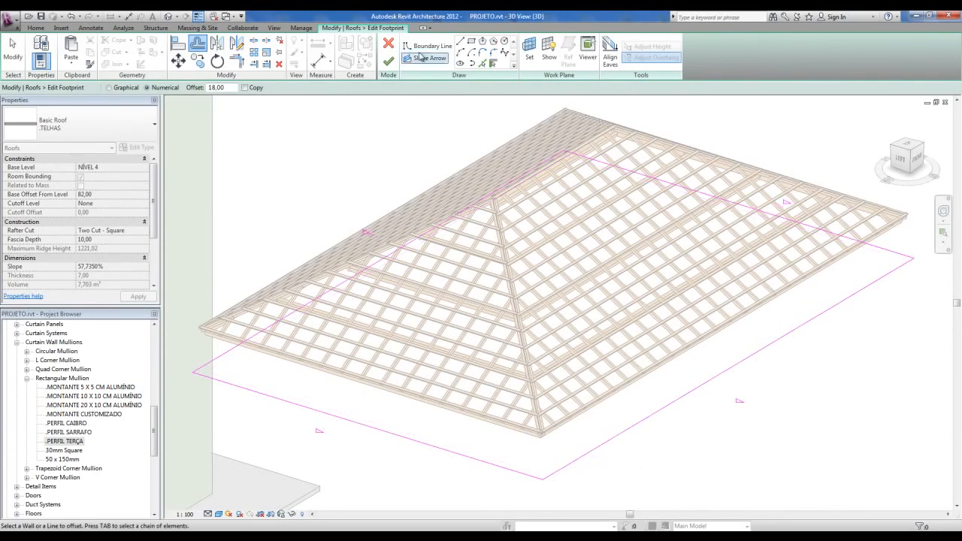
left_click(388, 61)
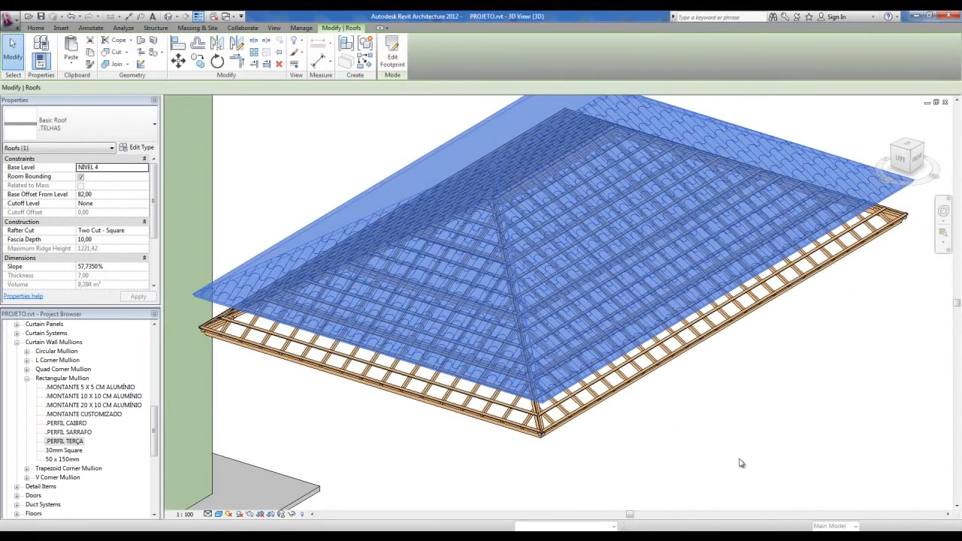
left_click(739, 458)
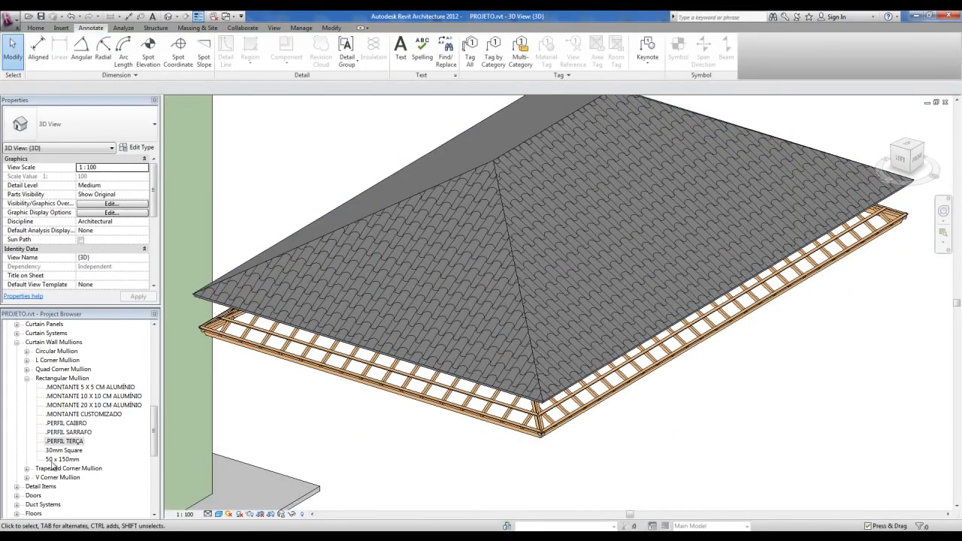
In Section 2, move the .TELHAS tile roof vertically down to a base offset of 21,50, close above the battens
left_click(80, 388)
scroll(79, 393, "down", 3)
scroll(74, 398, "up", 6)
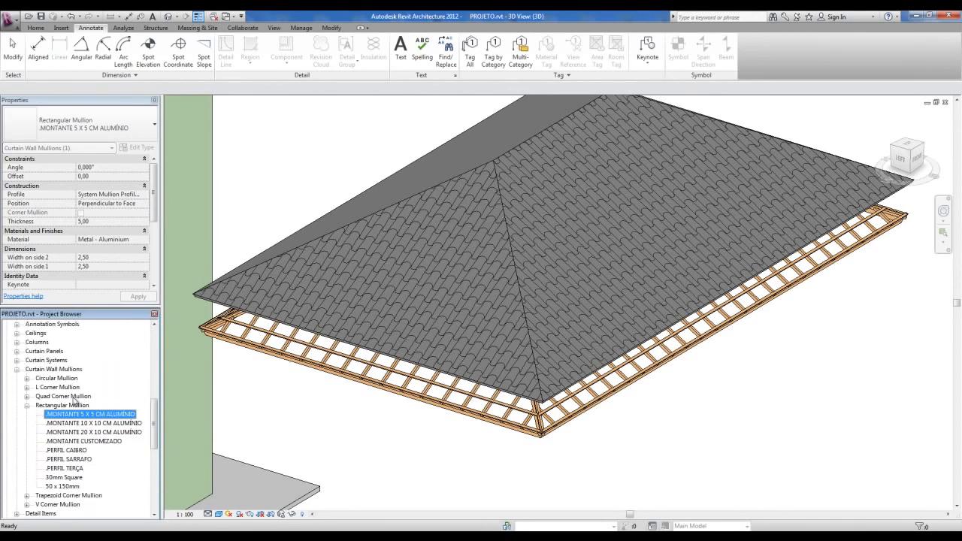
scroll(73, 399, "up", 1)
double_click(53, 387)
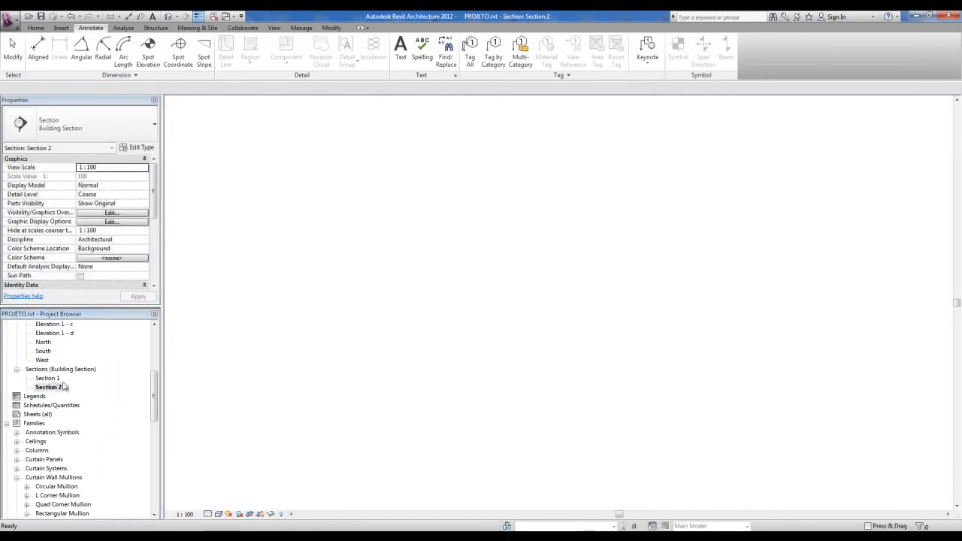
middle_click_drag(576, 304, 535, 293)
left_click(410, 217)
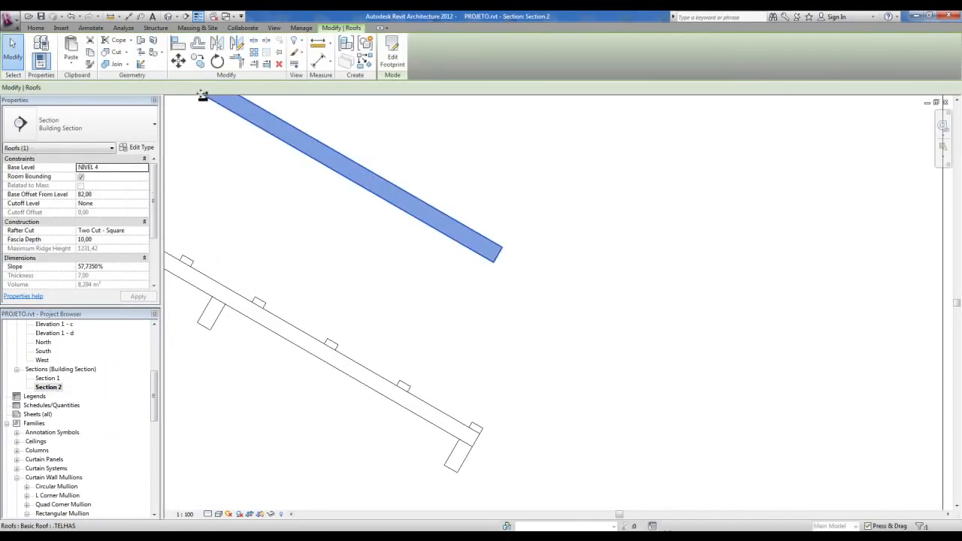
left_click(183, 67)
middle_click_drag(477, 343, 521, 316)
scroll(519, 304, "up", 1)
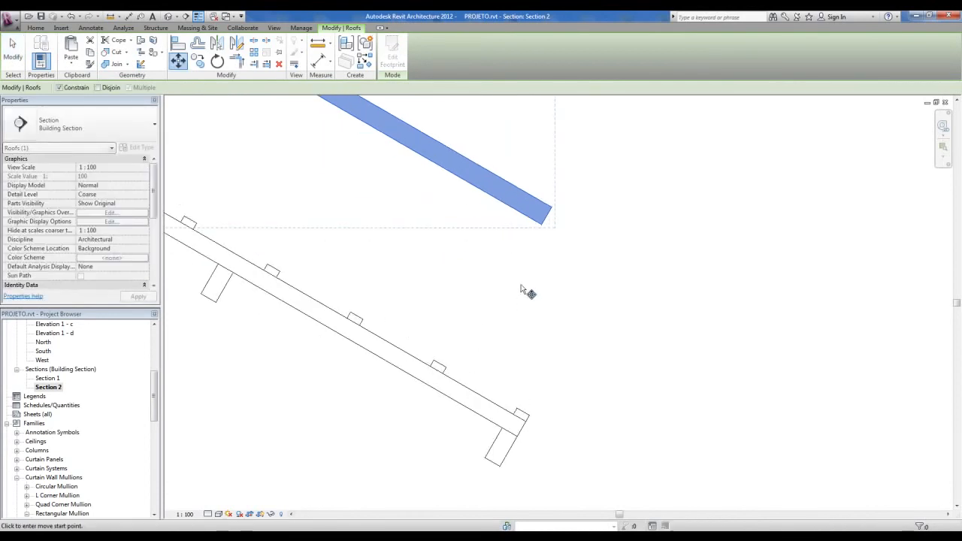
left_click(541, 224)
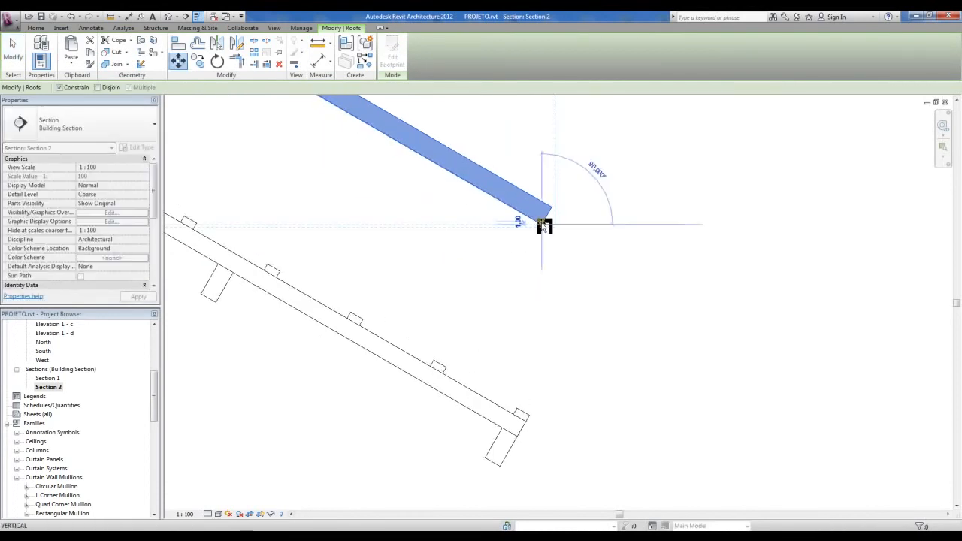
left_click(544, 403)
scroll(536, 420, "up", 2)
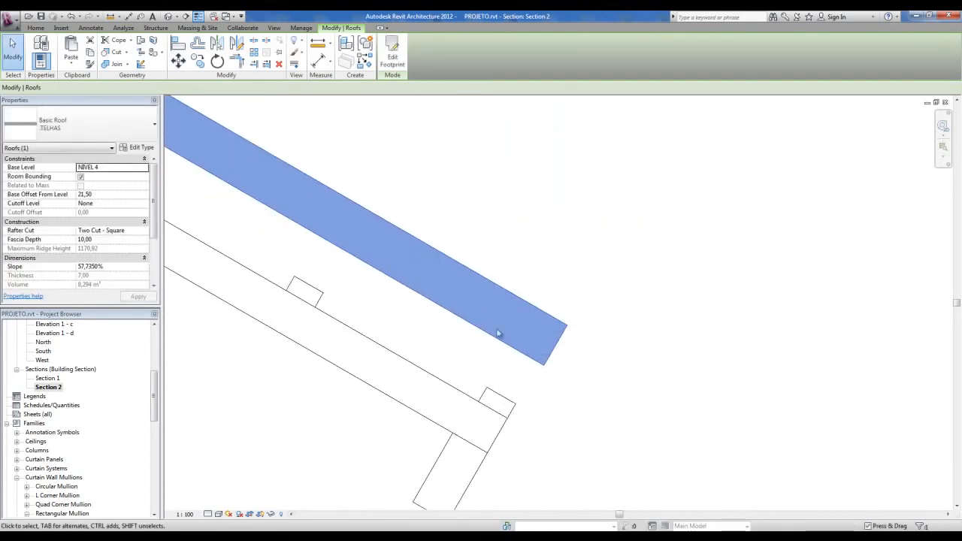
Lower the .TELHAS roof vertically onto the tops of the battens, at a base offset of 13,28
left_click(179, 63)
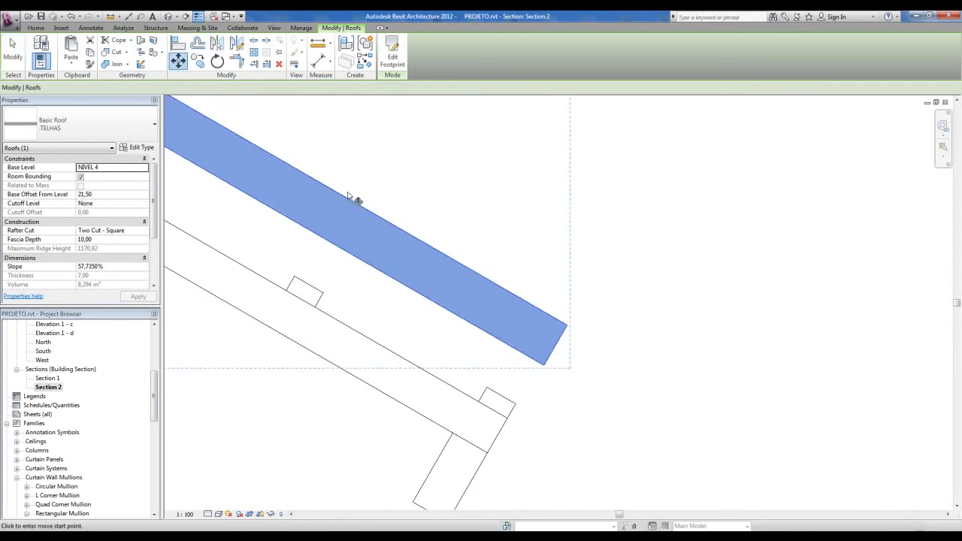
left_click(504, 344)
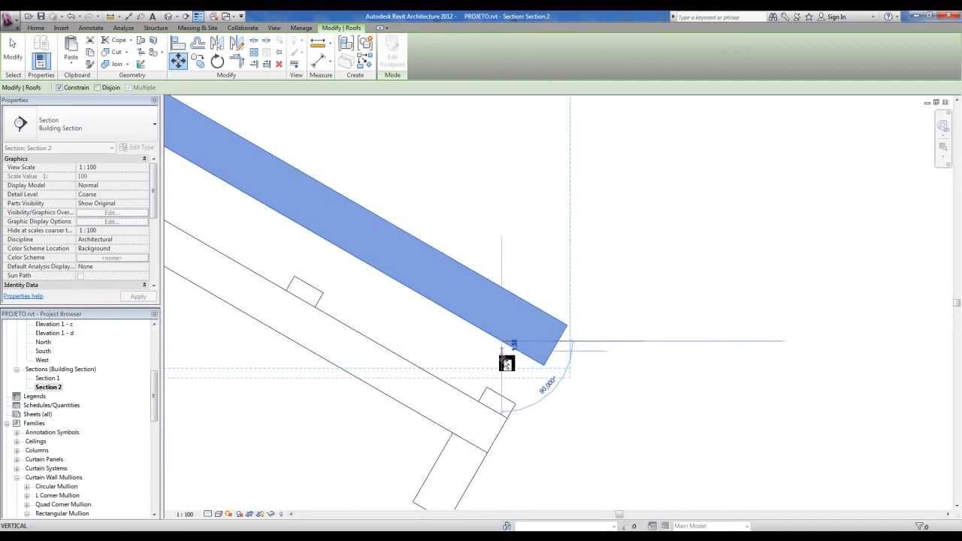
left_click(504, 400)
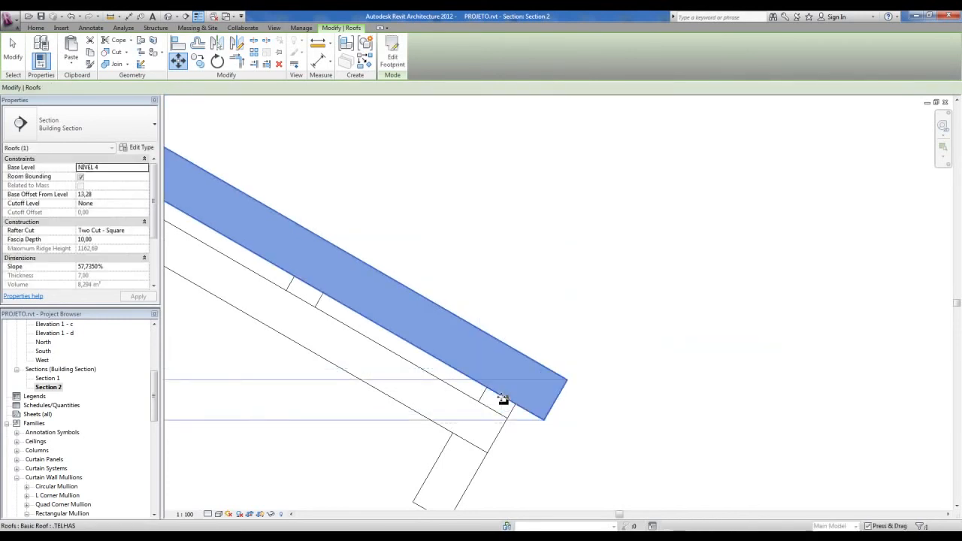
left_click(714, 414)
Inspect the stacked roof layers at the ridge and along both slopes in Section 2
scroll(714, 415, "down", 3)
middle_click_drag(702, 408, 919, 401)
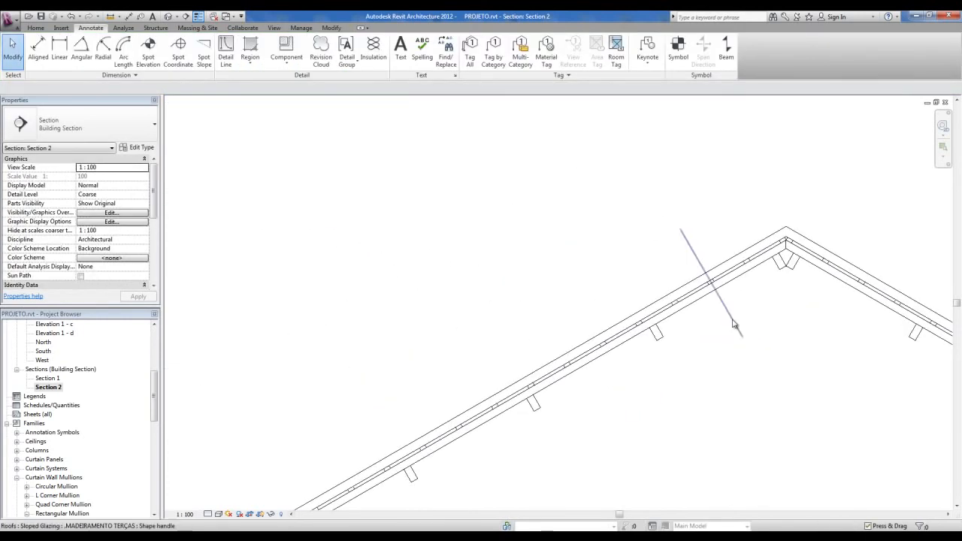
scroll(804, 229, "up", 5)
middle_click_drag(777, 260, 618, 256)
scroll(470, 242, "down", 3)
scroll(486, 254, "down", 4)
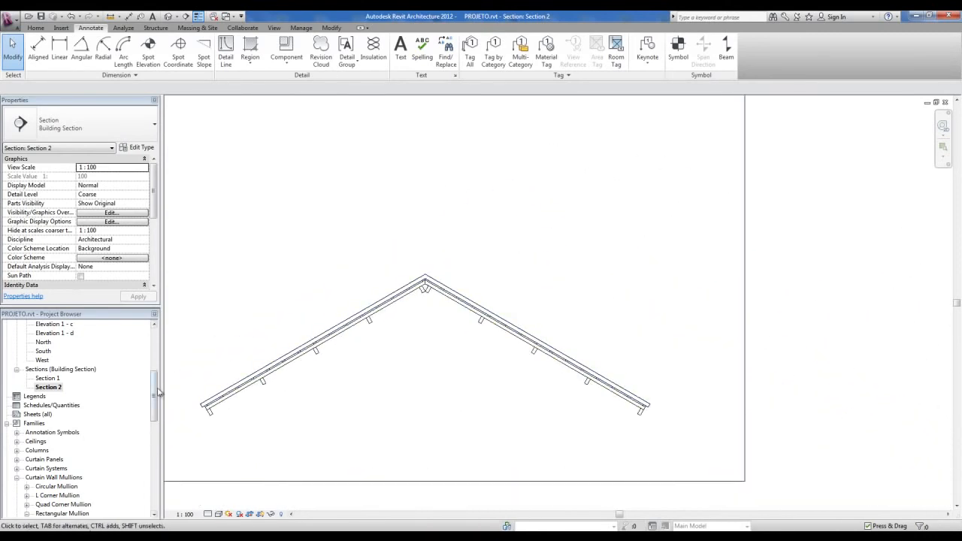
Examine the assembled roof in 3D, from the timber structure underneath to the tiles on top
left_click(168, 15)
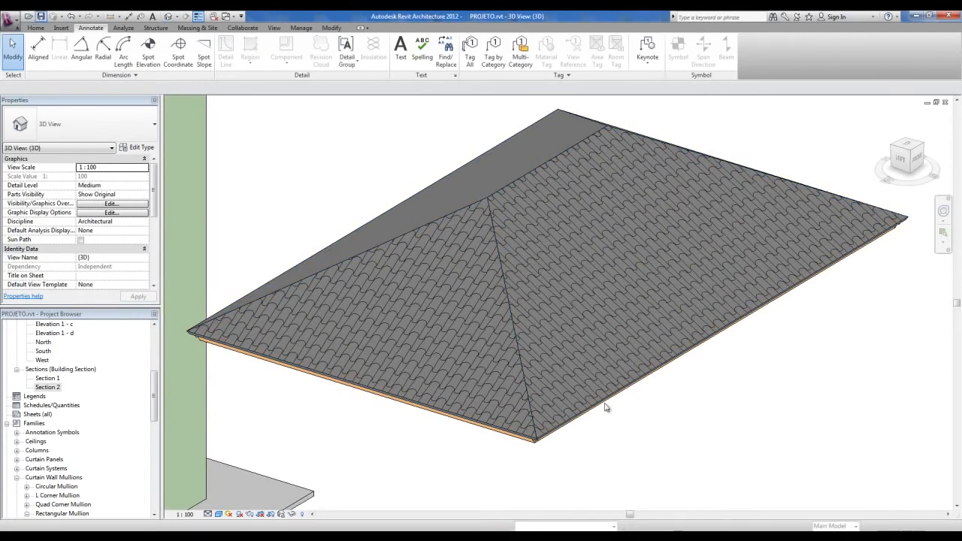
scroll(627, 453, "down", 3)
middle_click_drag(626, 444, 691, 305, "shift")
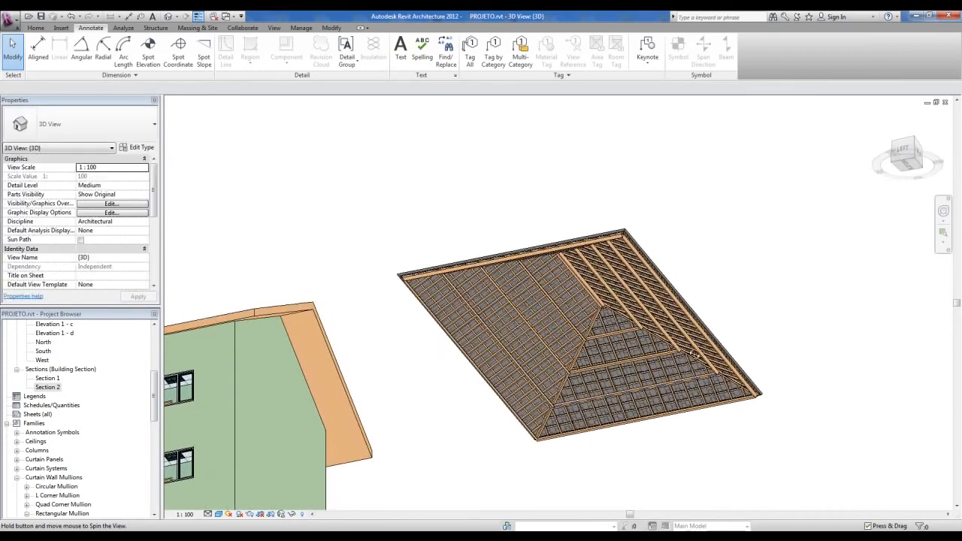
scroll(664, 429, "up", 5)
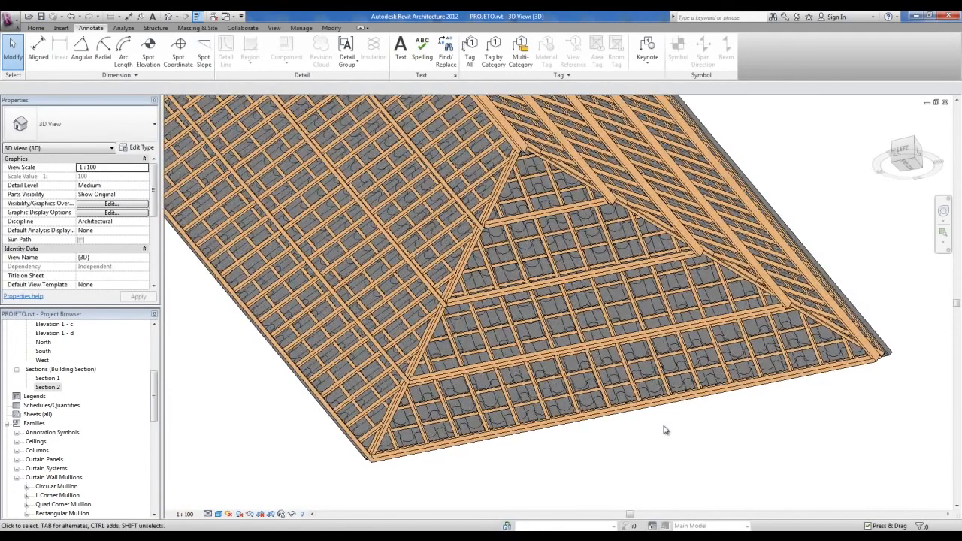
scroll(665, 430, "down", 5)
middle_click_drag(664, 430, 568, 389, "shift")
scroll(519, 318, "down", 3)
middle_click_drag(520, 318, 515, 374, "shift")
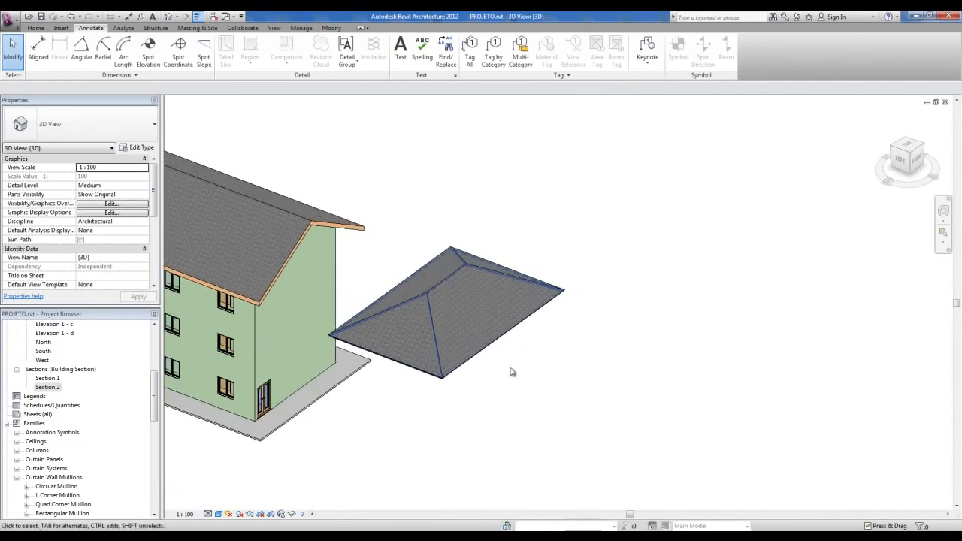
middle_click_drag(605, 384, 468, 351)
scroll(466, 348, "down", 1)
Create a roof by footprint on NÍVEL 2 from an irregular seven-sided boundary drawn freehand in the empty area beside the hip roof
left_click(36, 30)
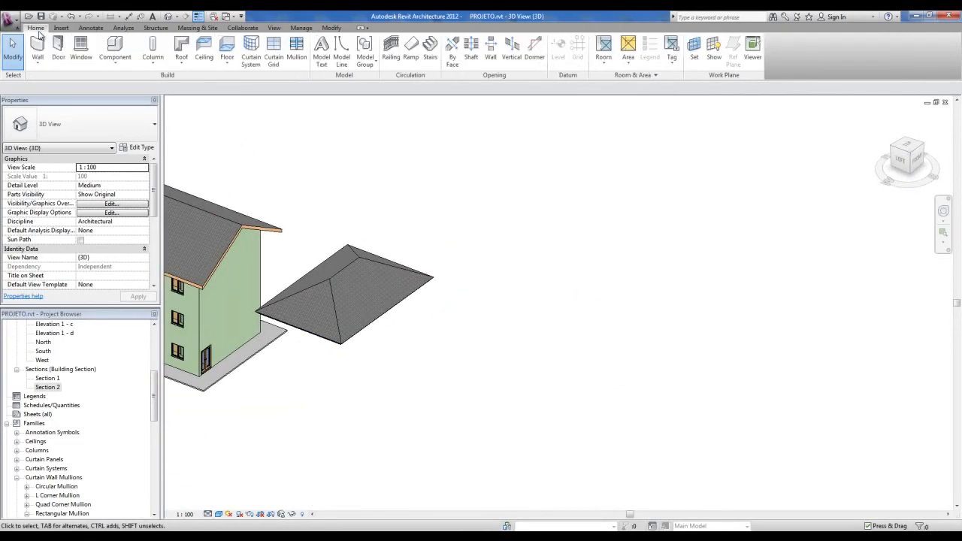
left_click(181, 45)
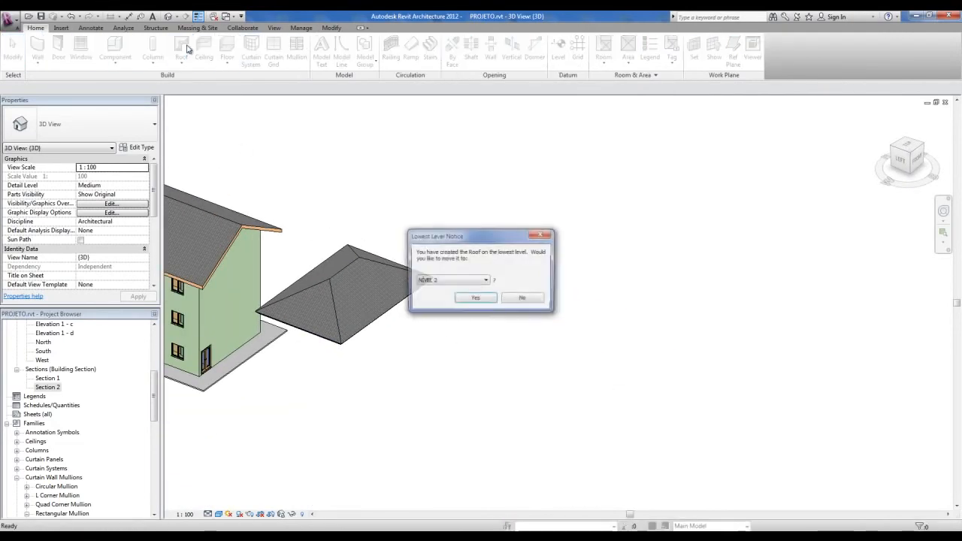
left_click(464, 302)
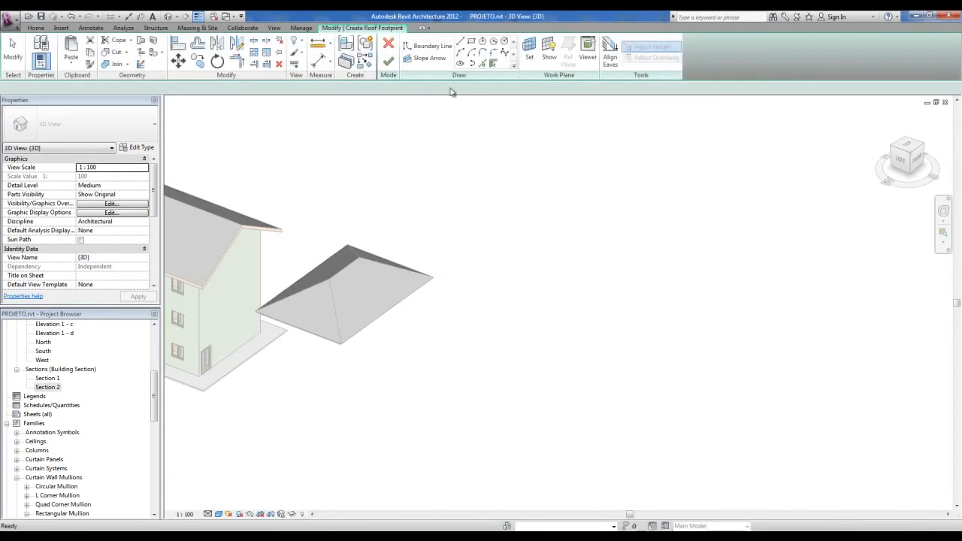
left_click(554, 277)
left_click(607, 352)
left_click(722, 374)
left_click(667, 448)
left_click(570, 449)
left_click(573, 392)
left_click(474, 351)
key("Escape")
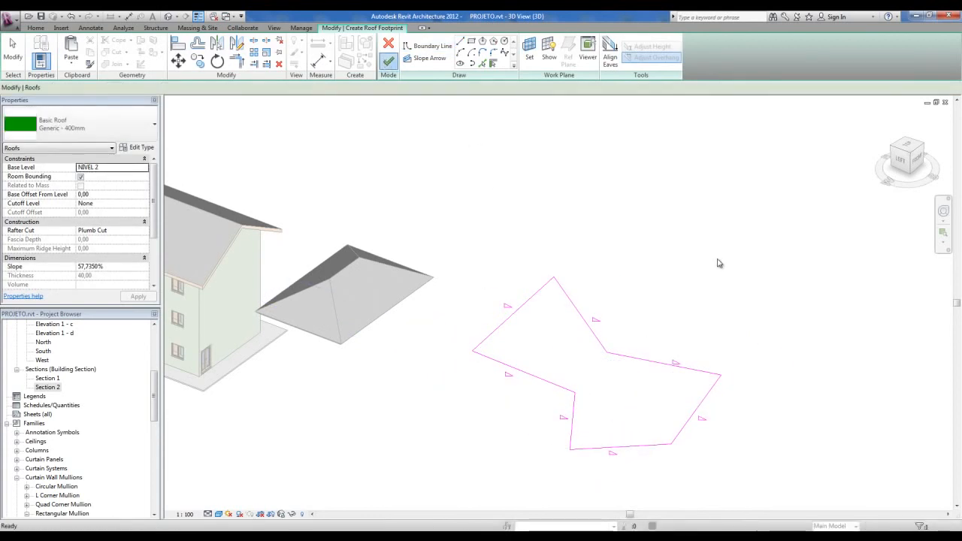
left_click(719, 262)
Change the irregular roof's type to the sloped glazing .MADEIRAMENTO CAIBROS
middle_click_drag(654, 440, 609, 380, "shift")
left_click(616, 381)
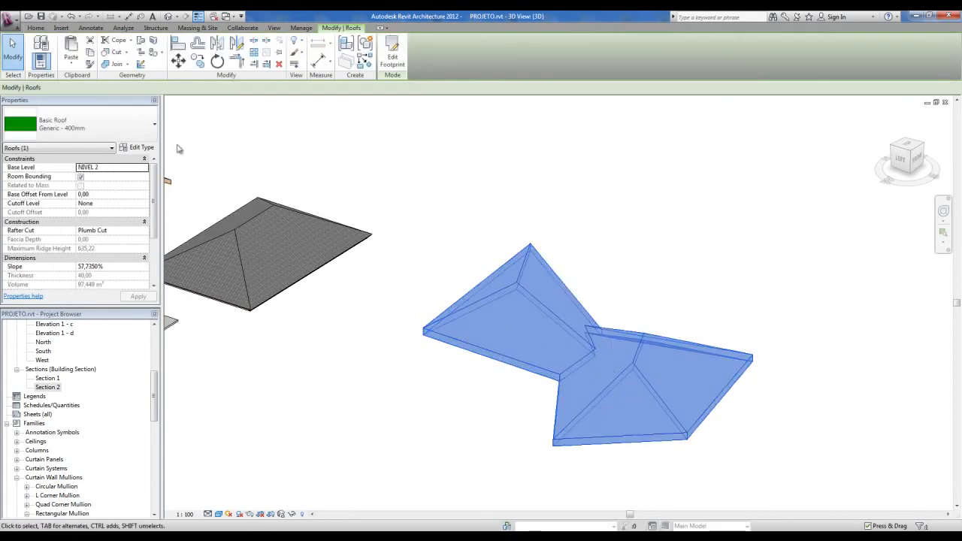
left_click(90, 123)
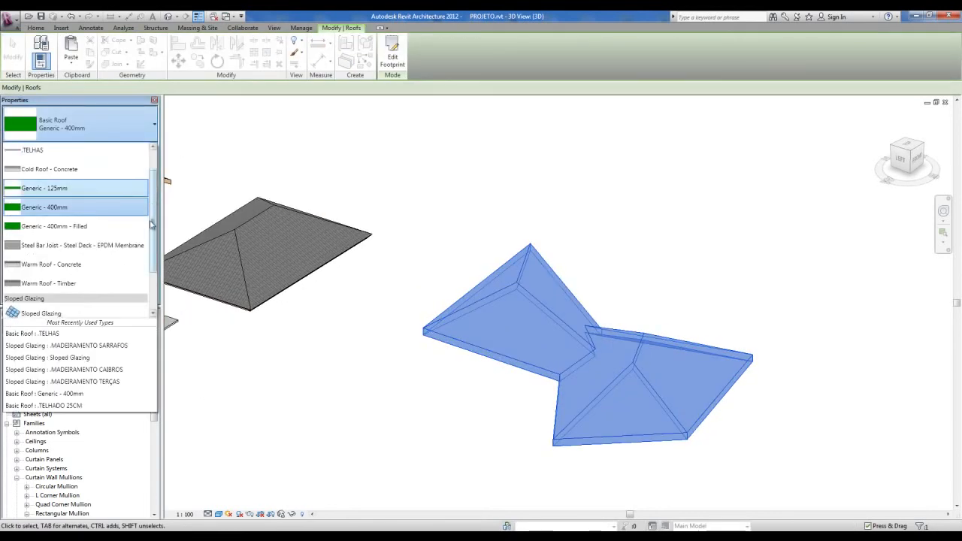
left_click_drag(154, 207, 152, 259)
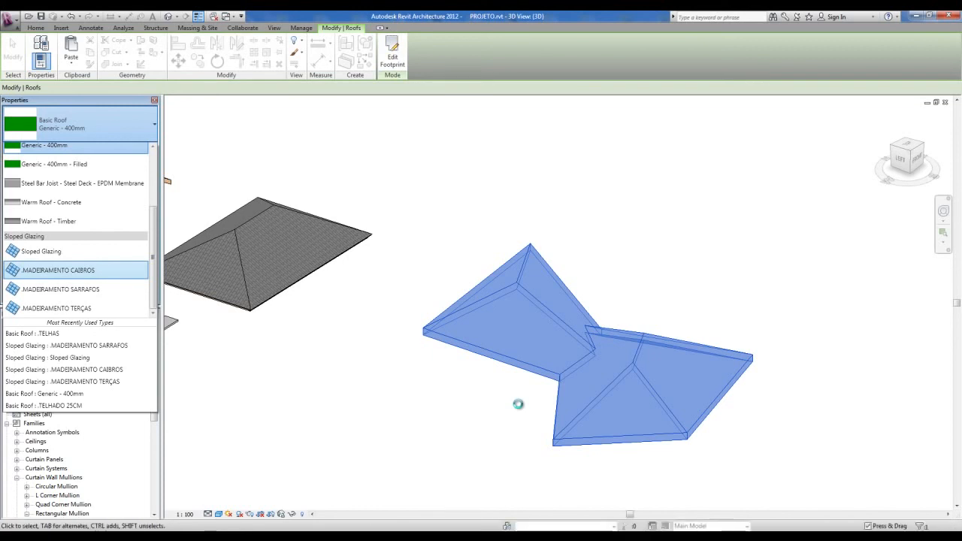
left_click(380, 428)
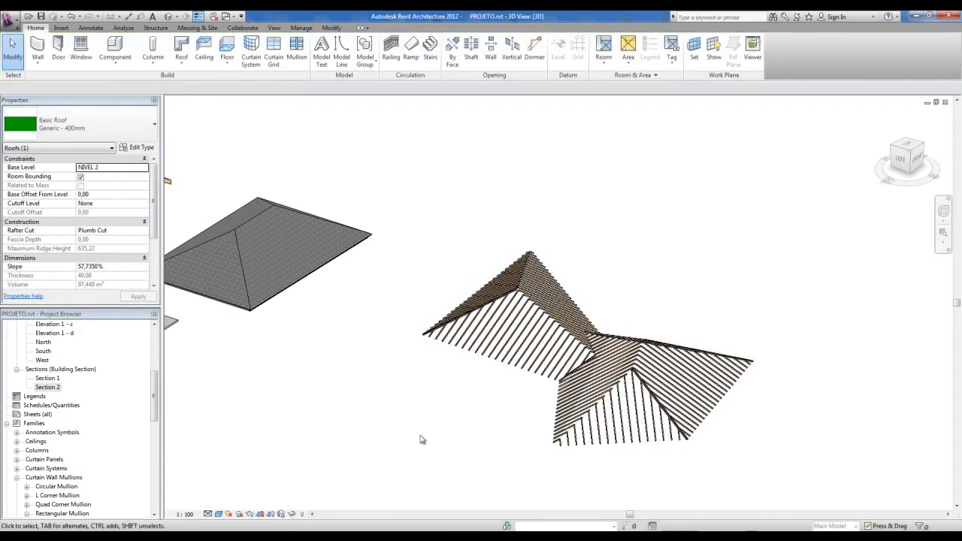
Look over the rafters on the irregular trial roof and delete that roof
scroll(729, 423, "up", 2)
middle_click_drag(729, 422, 679, 392, "shift")
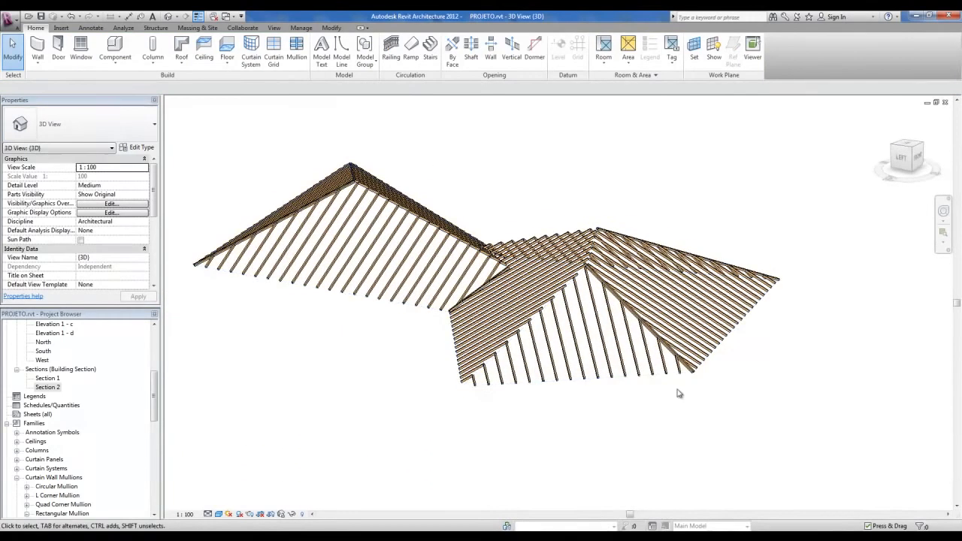
key("Delete")
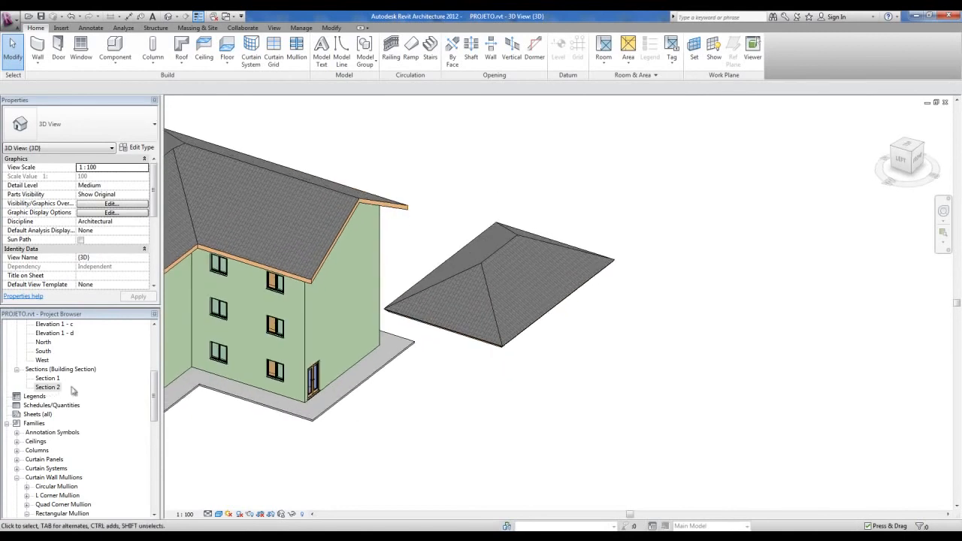
left_click_drag(154, 393, 154, 344)
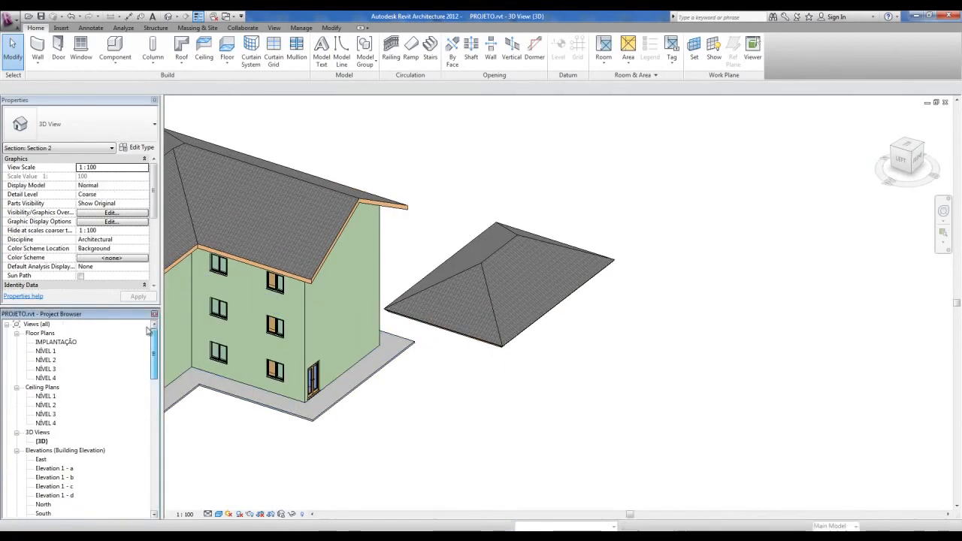
Open the section through the hip roof from the IMPLANTAÇÃO plan and inspect the timber layers at the eave
double_click(60, 343)
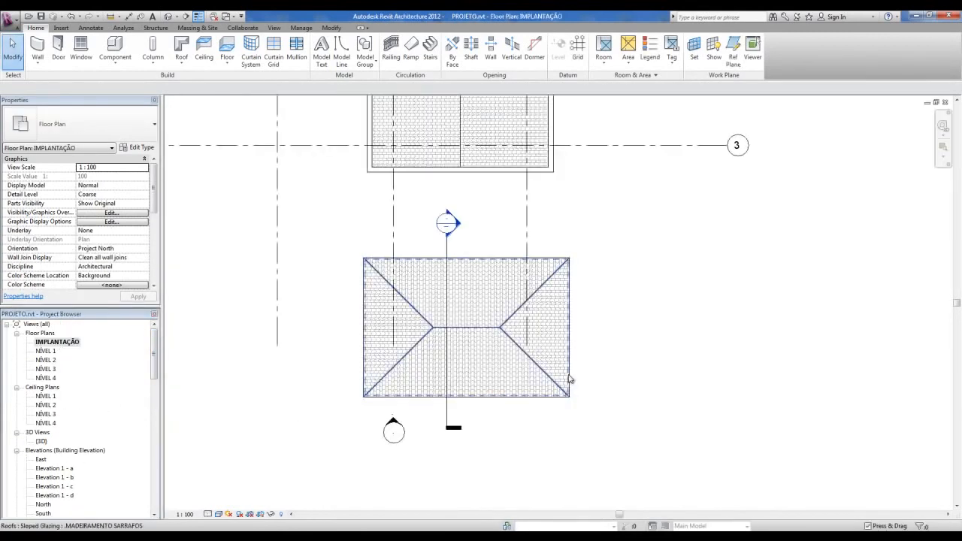
left_click(425, 422)
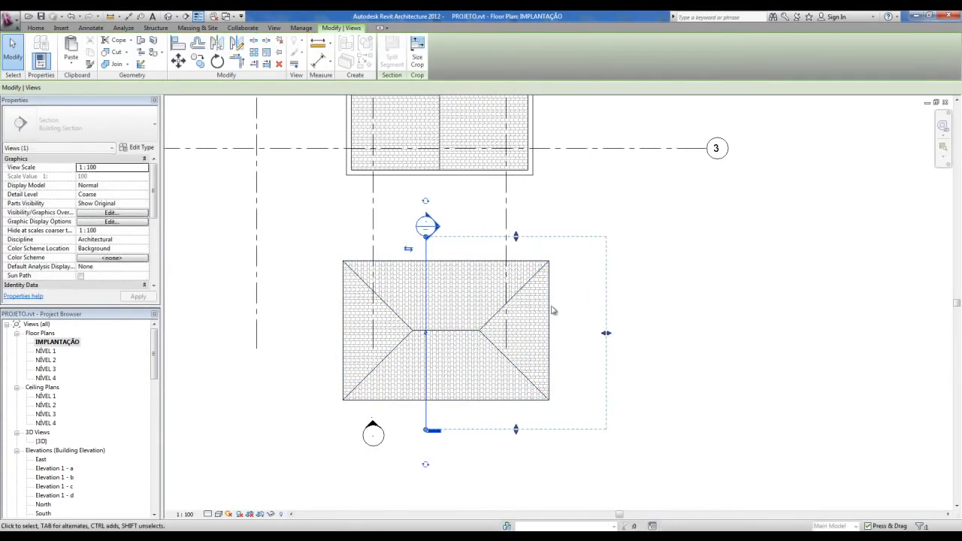
left_click(564, 209)
double_click(428, 226)
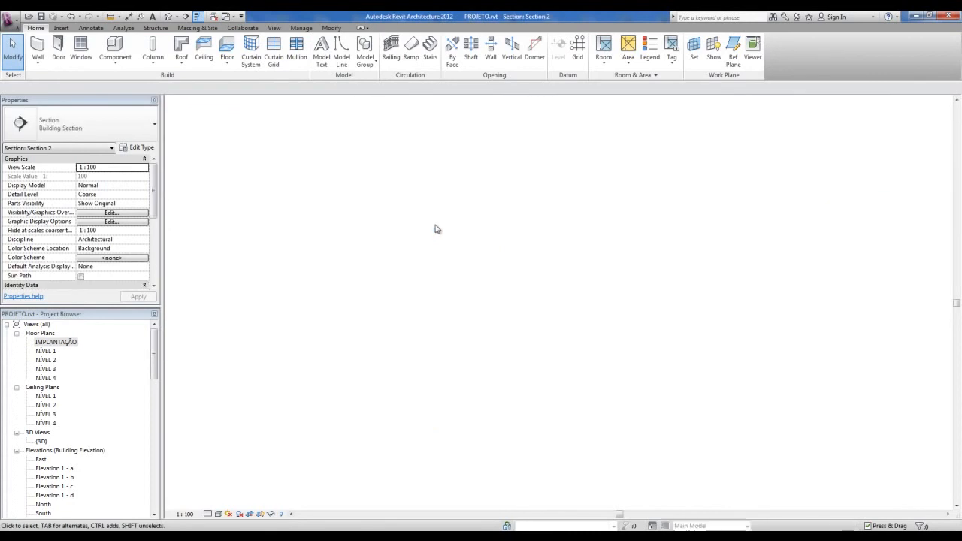
middle_click_drag(294, 458, 354, 467)
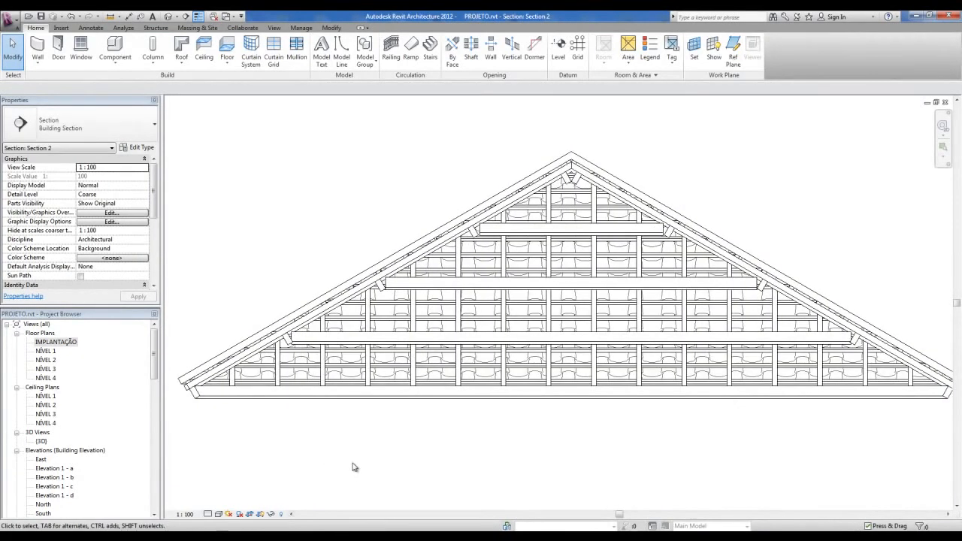
scroll(257, 413, "up", 4)
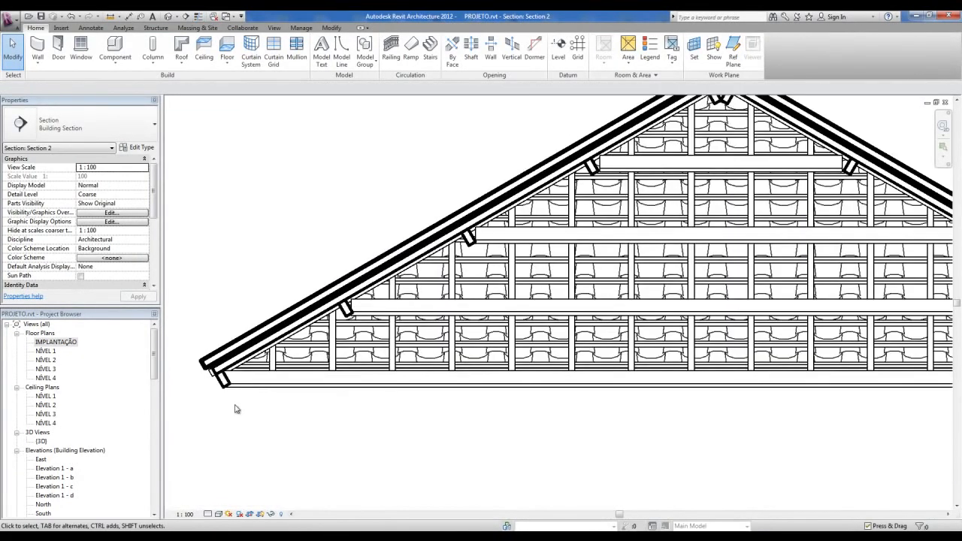
Set the view scale of the hip roof section to 1:50
left_click(185, 513)
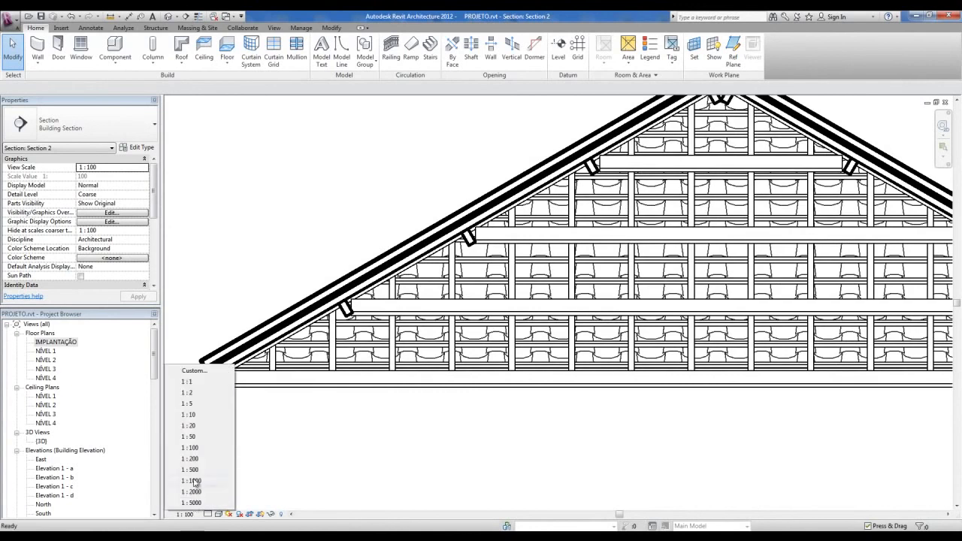
left_click(196, 438)
scroll(548, 486, "up", 8)
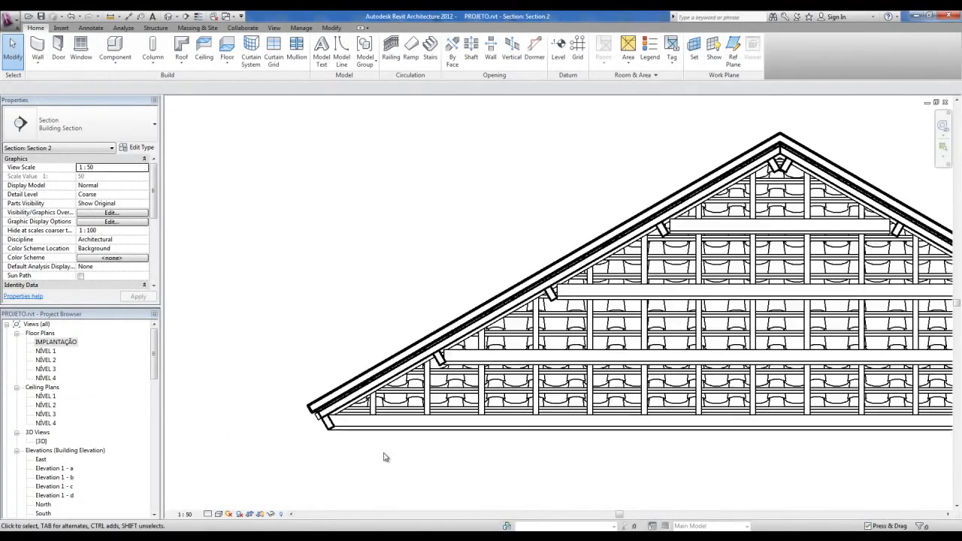
middle_click_drag(398, 459, 383, 460)
scroll(558, 448, "down", 5)
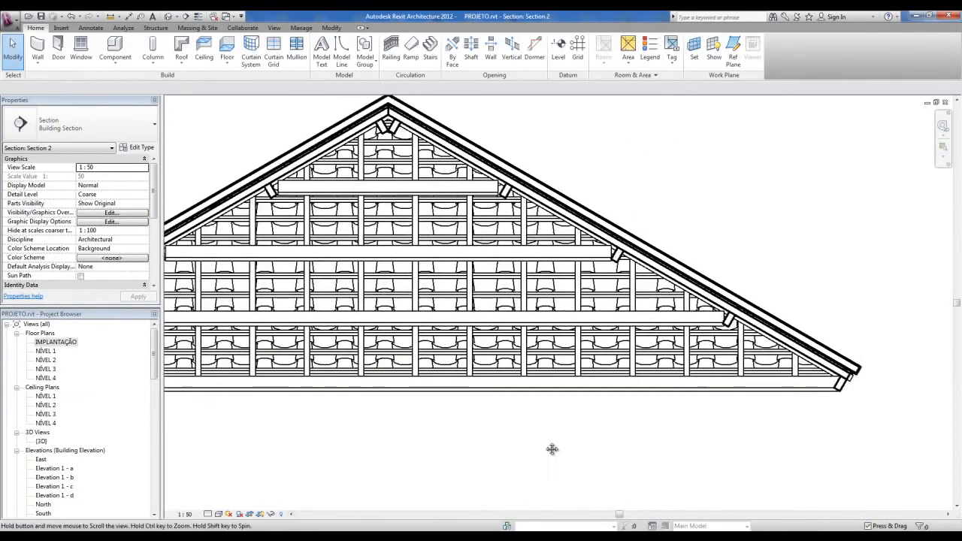
middle_click_drag(417, 374, 422, 380)
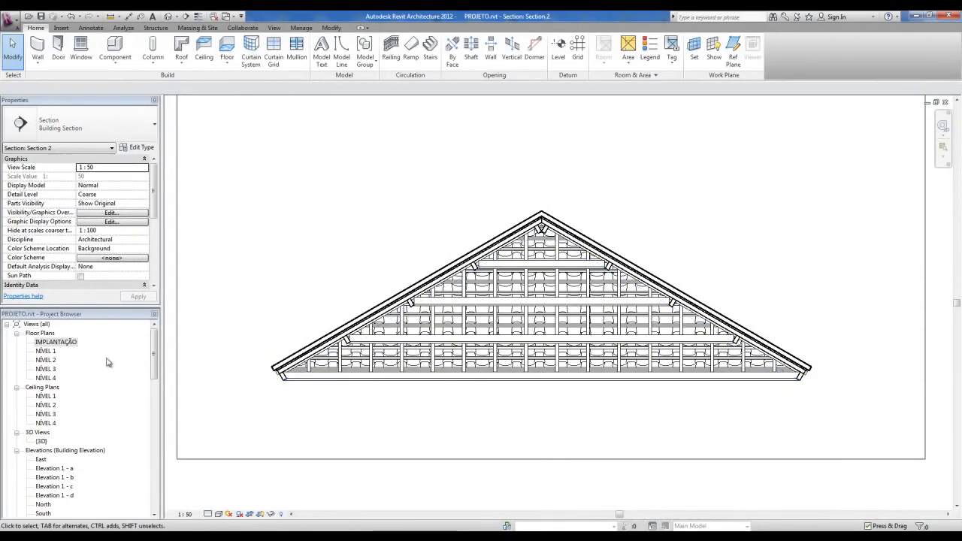
Rotate the section line in the IMPLANTAÇÃO plan so it cuts diagonally across the hip roof
double_click(56, 343)
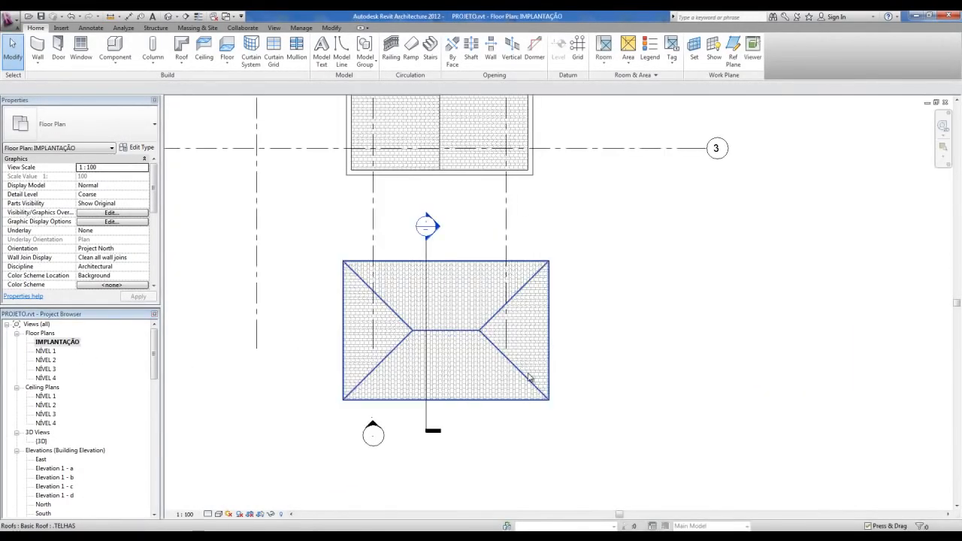
left_click(428, 424)
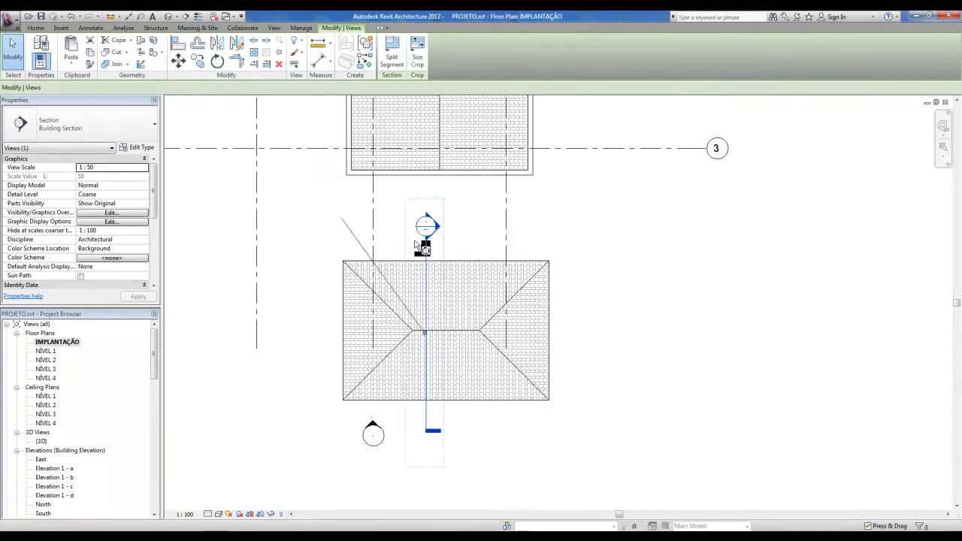
left_click(490, 345)
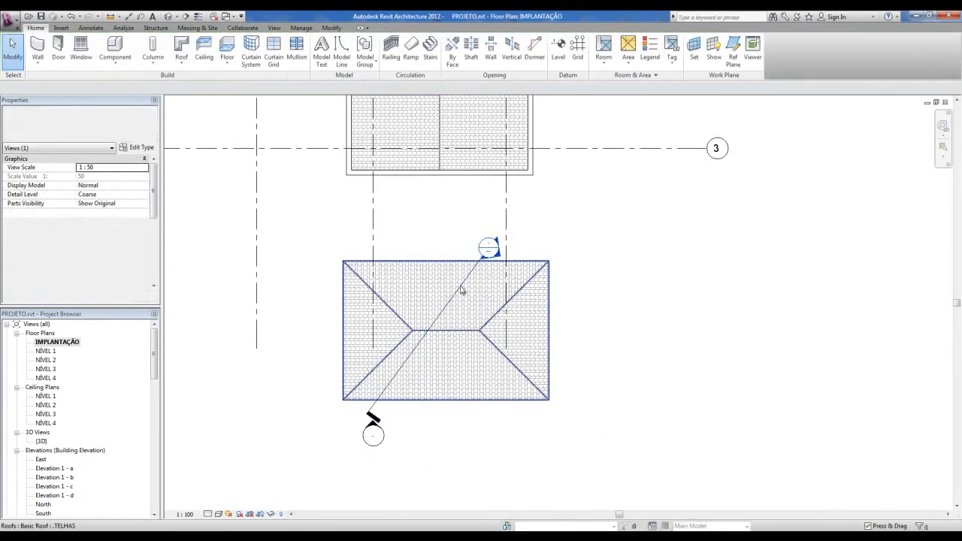
left_click(519, 281)
left_click(343, 421)
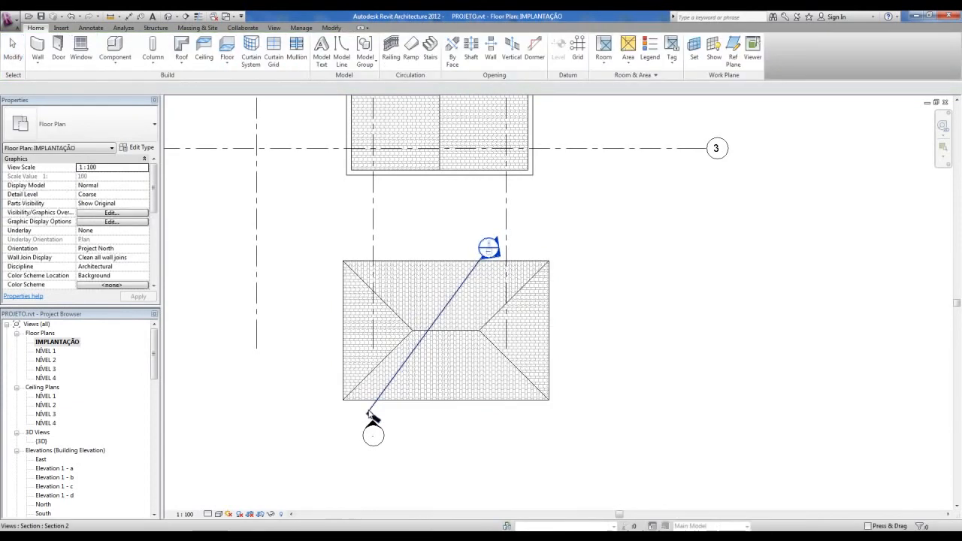
left_click(373, 416)
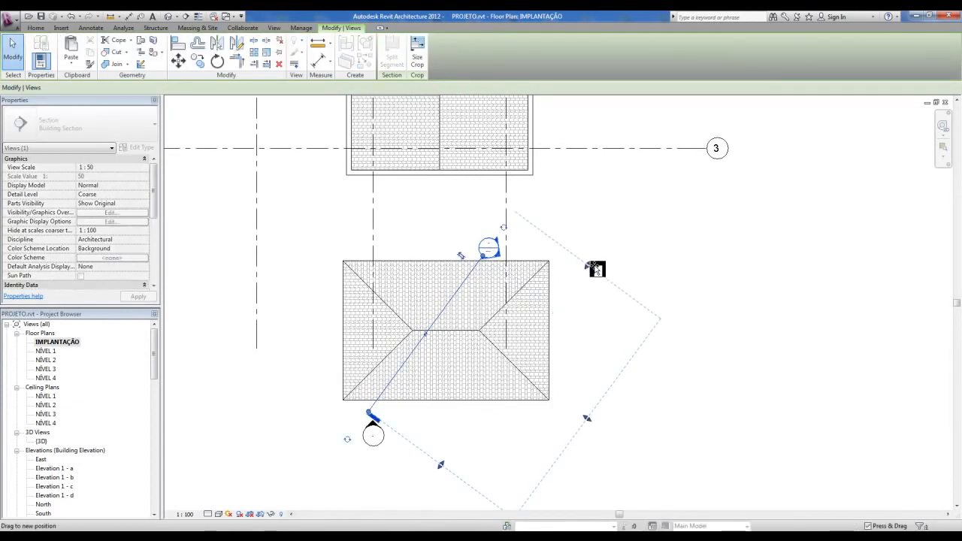
left_click(586, 326)
Examine the purlins, rafters, battens and tiles in the diagonal section of the hip roof, and return to the 3D view
double_click(489, 248)
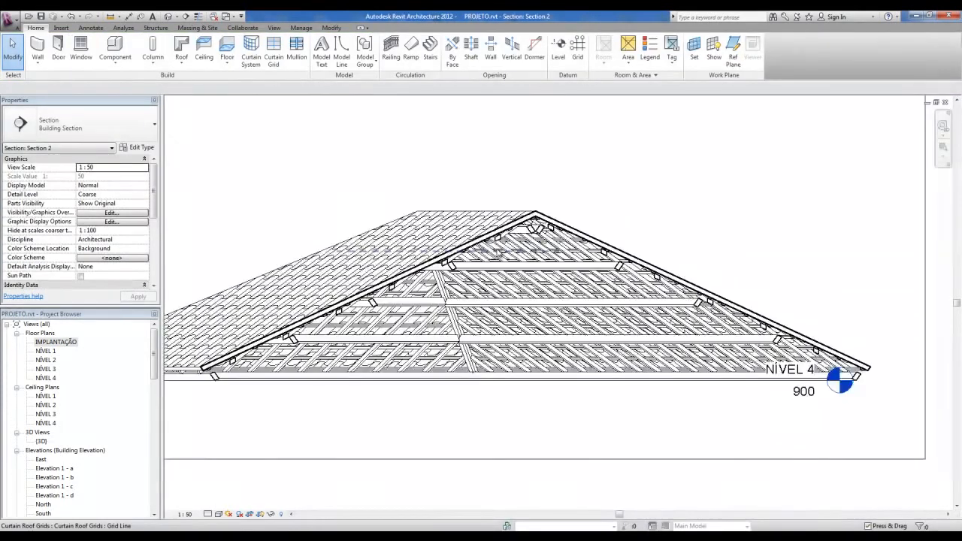
middle_click_drag(448, 429, 494, 437)
scroll(935, 413, "up", 2)
middle_click_drag(691, 431, 719, 456)
scroll(713, 451, "down", 1)
middle_click_drag(587, 435, 657, 440)
middle_click_drag(340, 471, 516, 449)
scroll(470, 444, "down", 3)
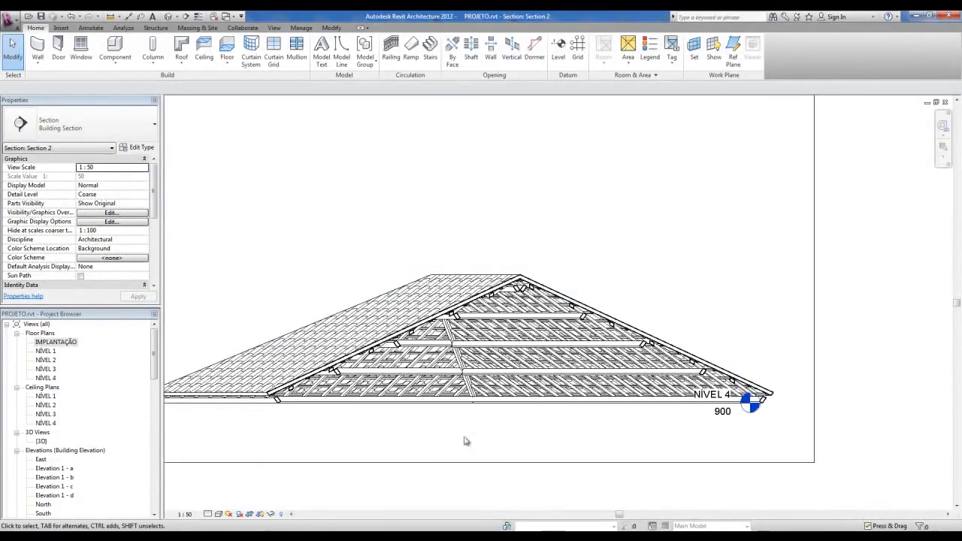
left_click(167, 16)
middle_click_drag(563, 322, 612, 340)
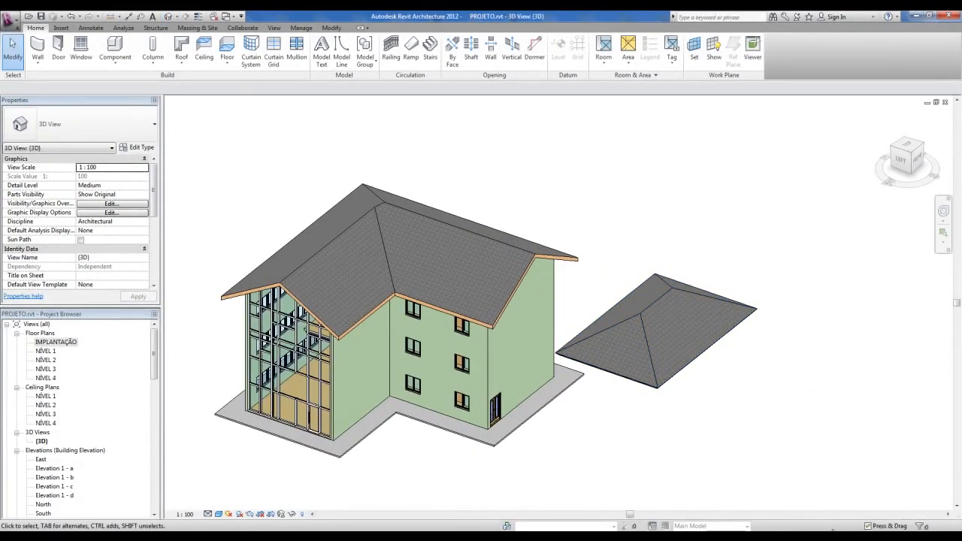